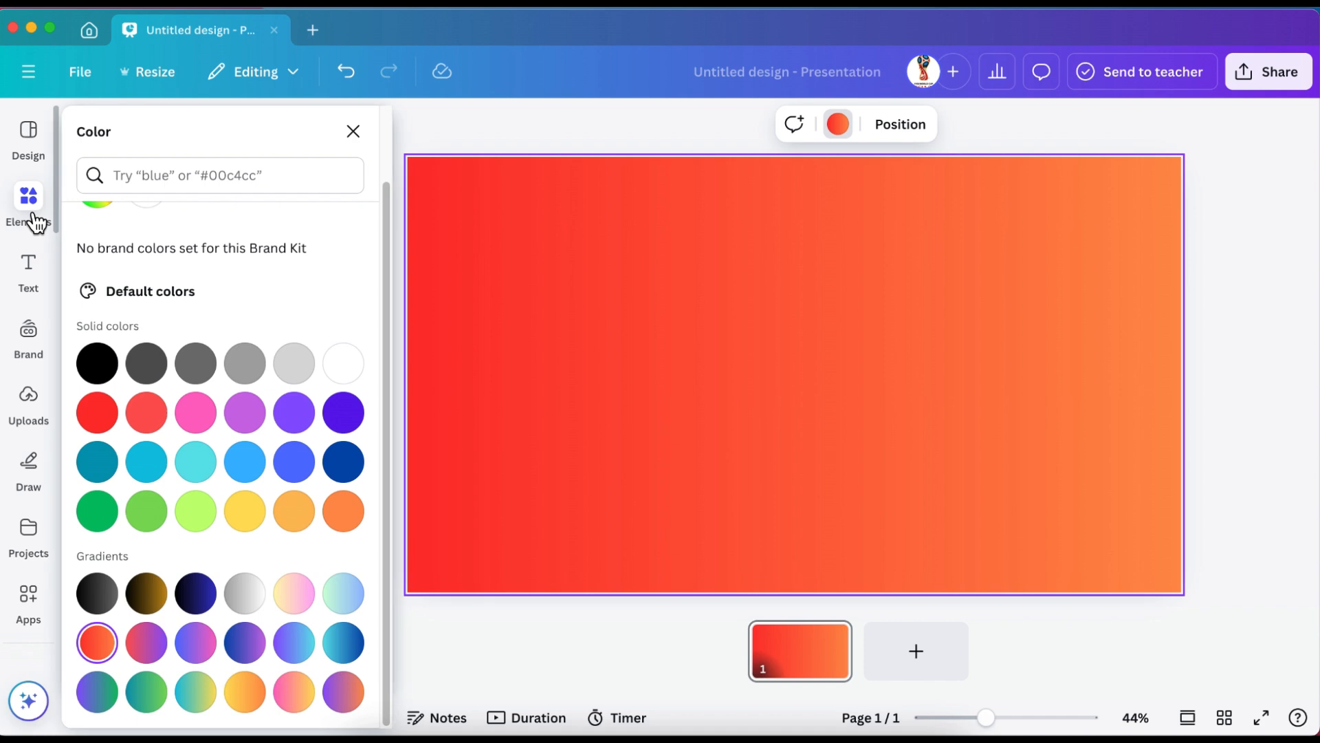
Search the elements for "dessert" photos, insert the chocolate cake slice and move it slightly lower on the page.
click(34, 220)
click(150, 134)
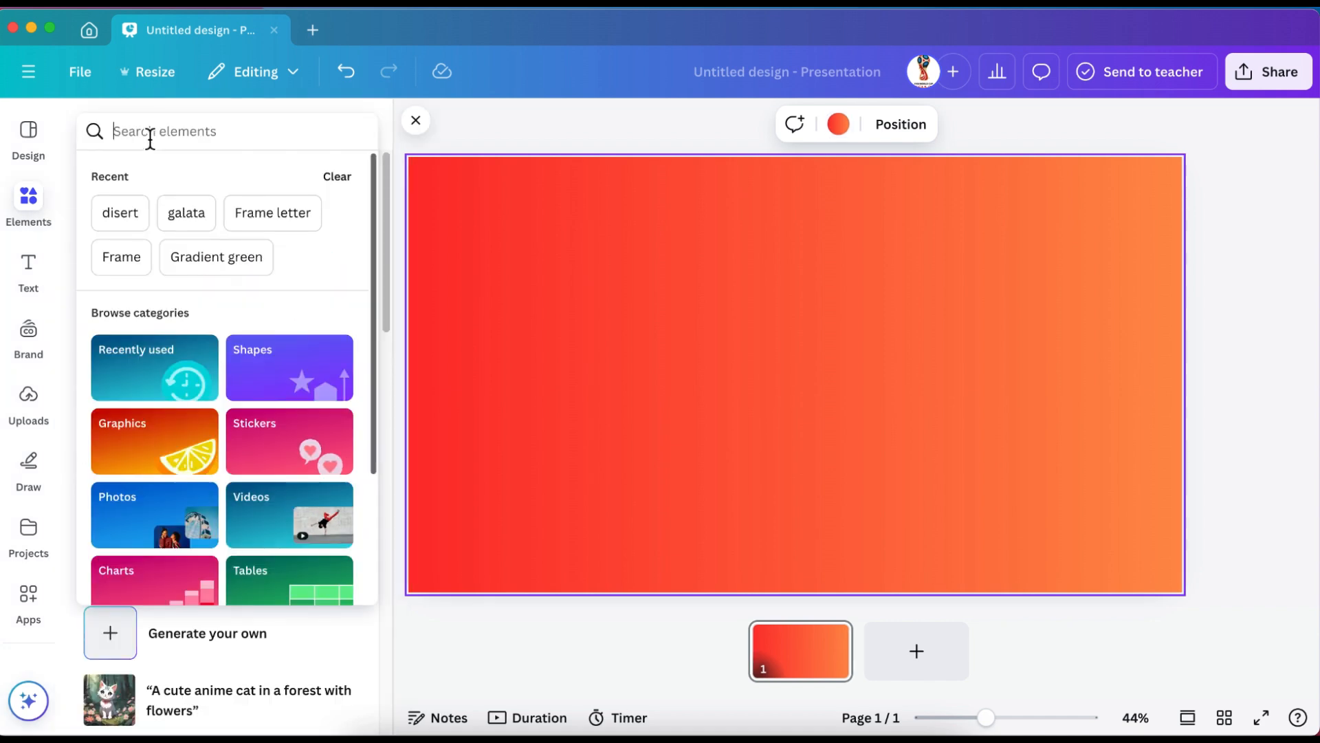
text(dessert)
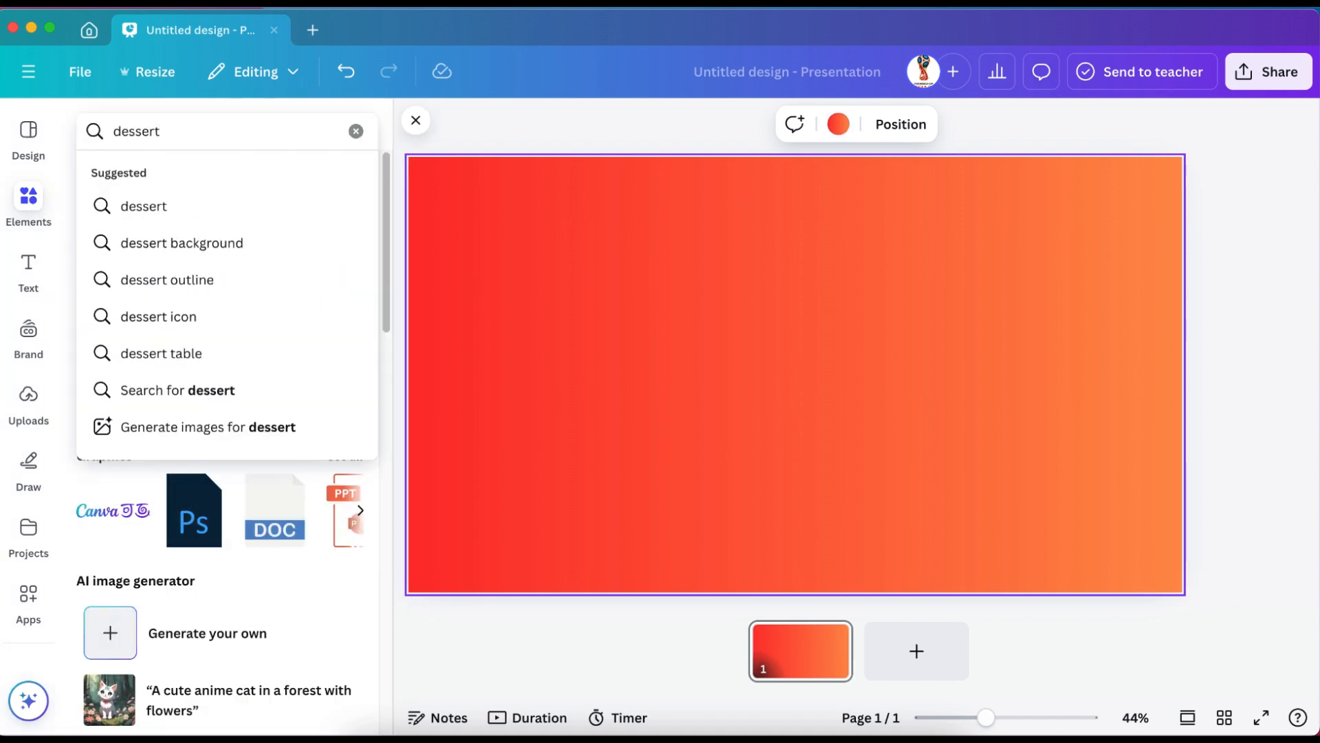
key(Return)
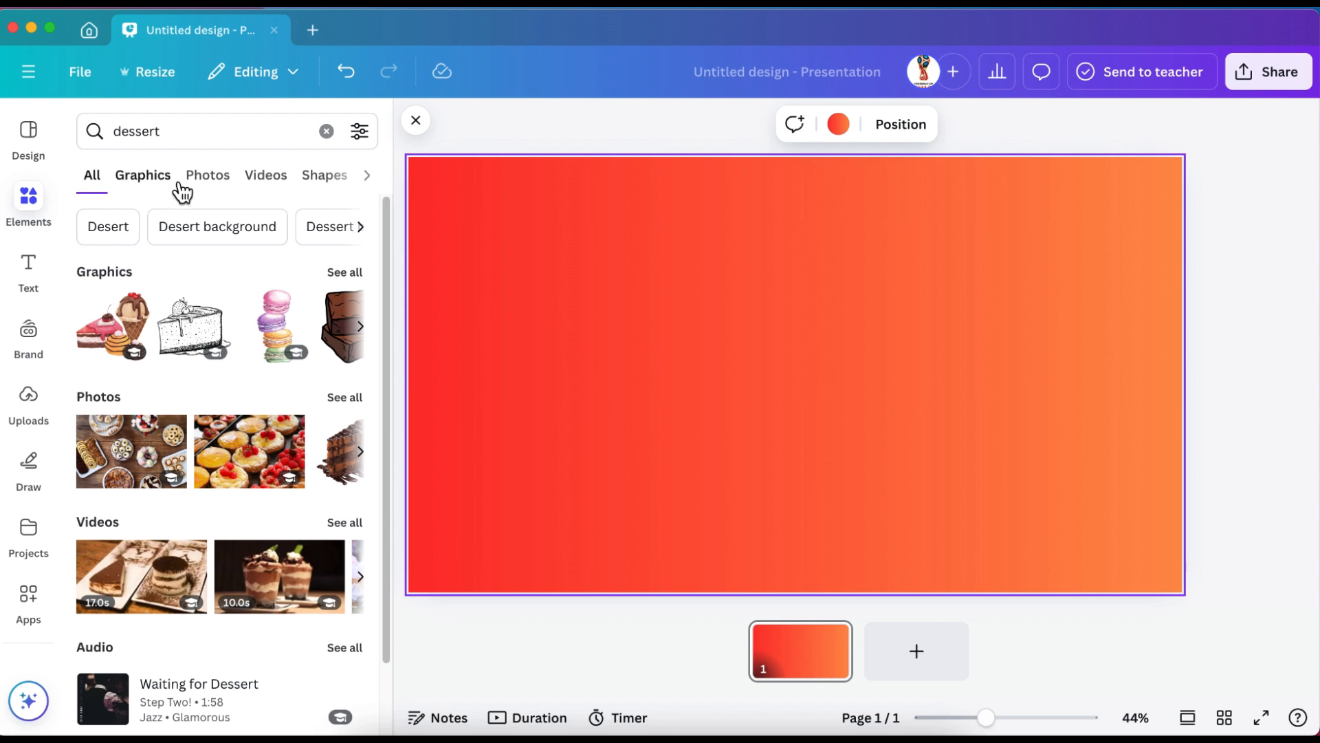
click(207, 183)
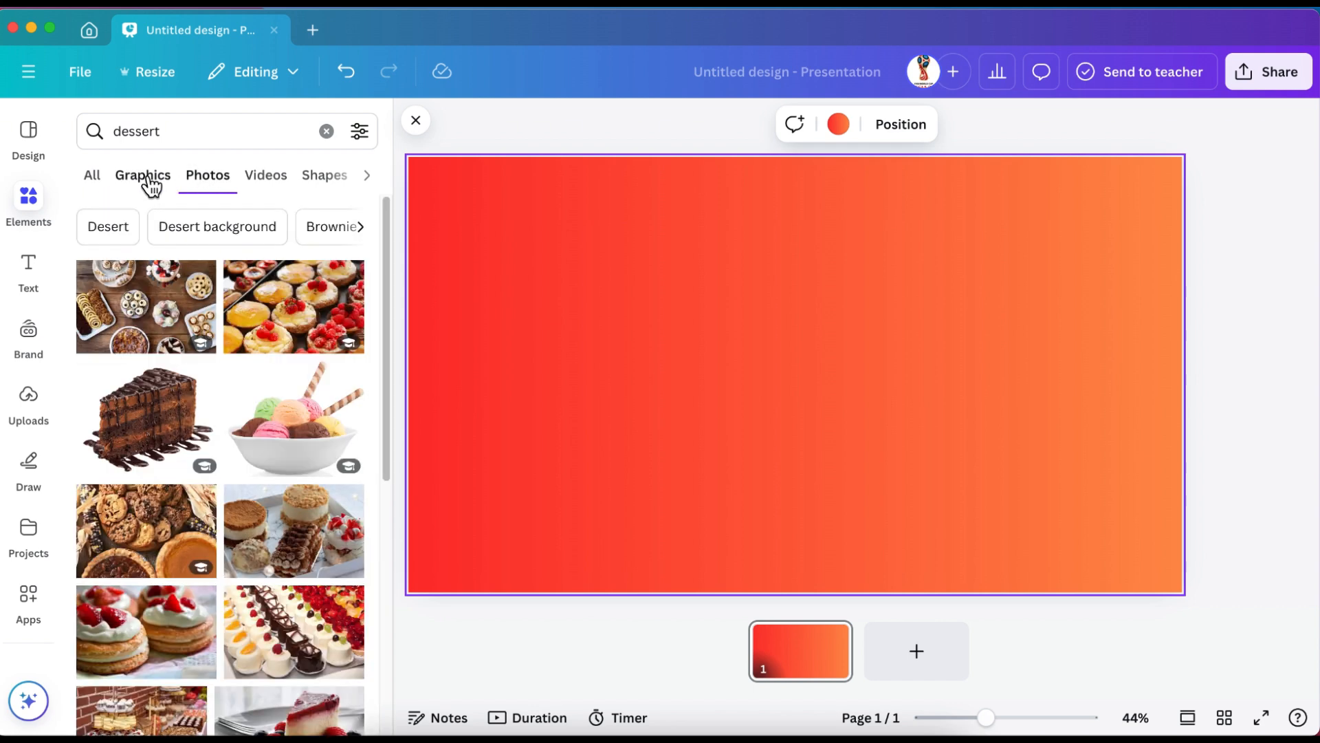
click(168, 424)
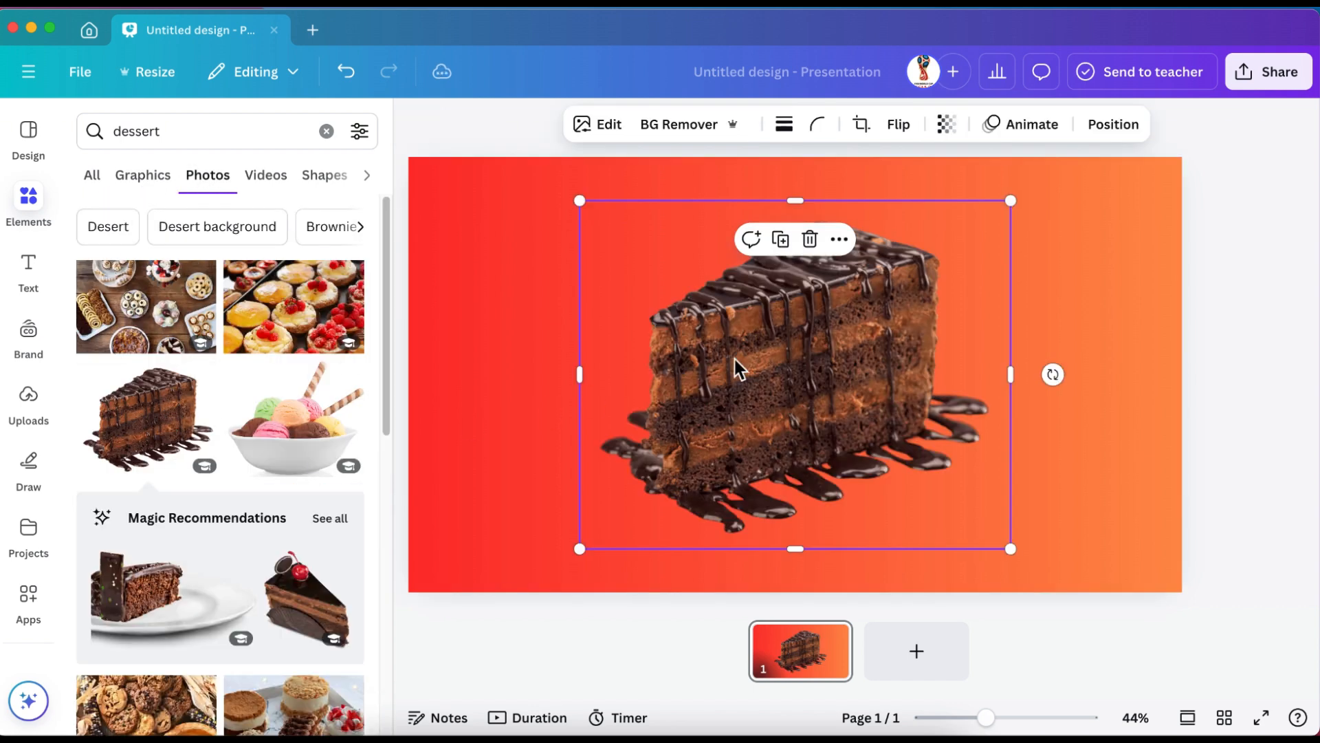
drag(737, 366, 743, 397)
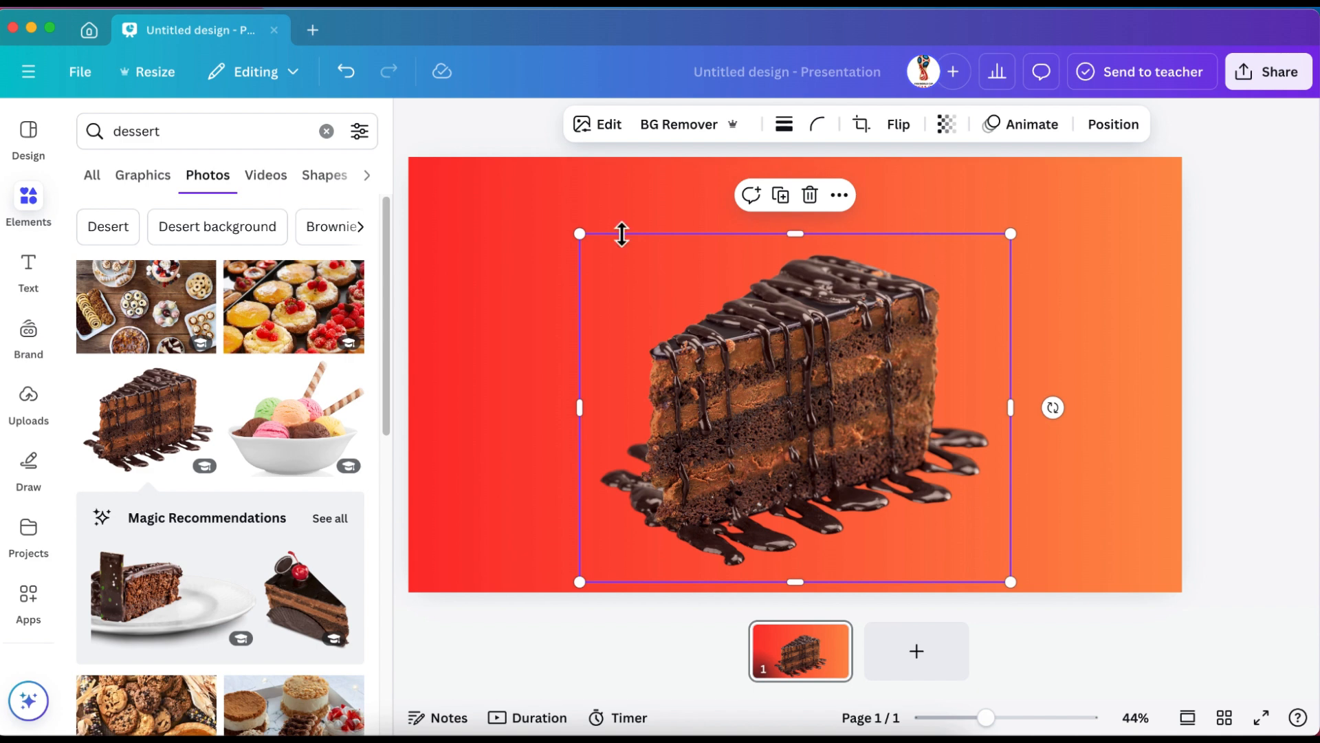
Switch to the Cooking Channel chocolate desserts page in Chrome and copy "Chocolate Dessert" from its title.
click(31, 265)
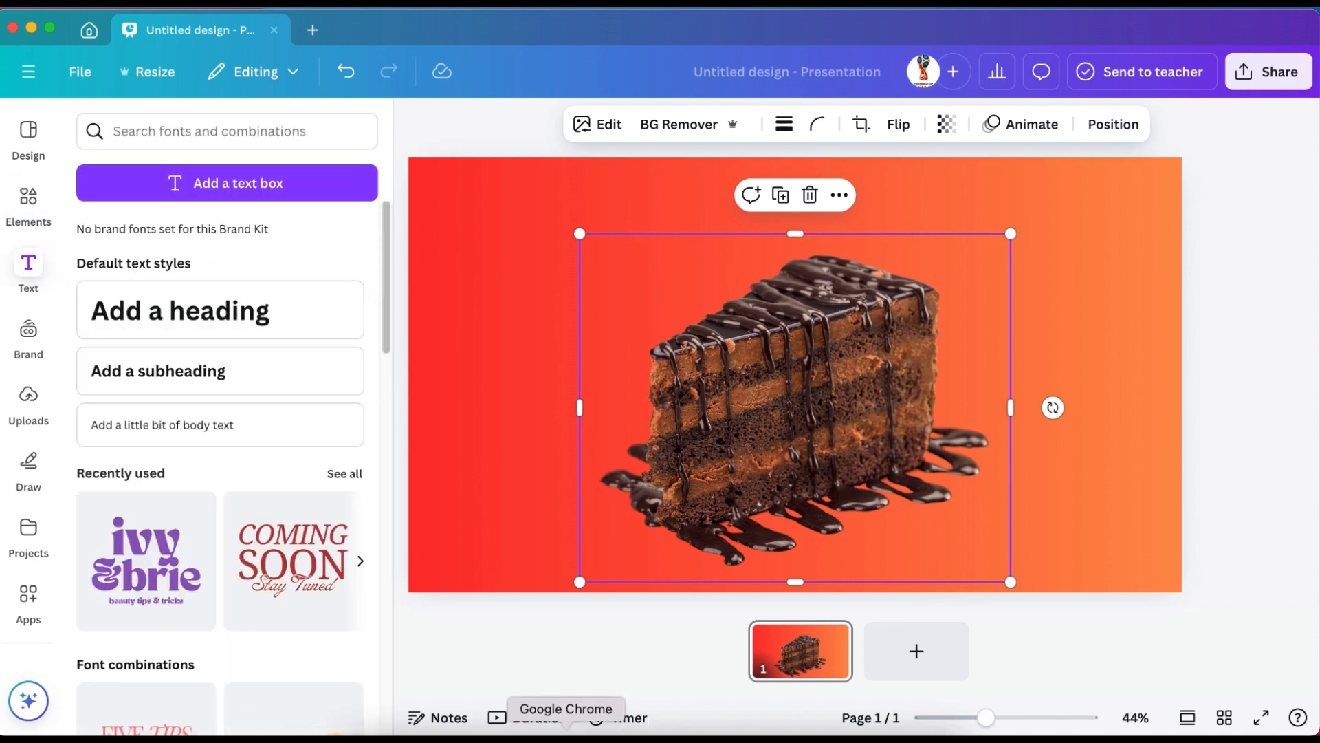
click(581, 733)
scroll(713, 369, up, 10)
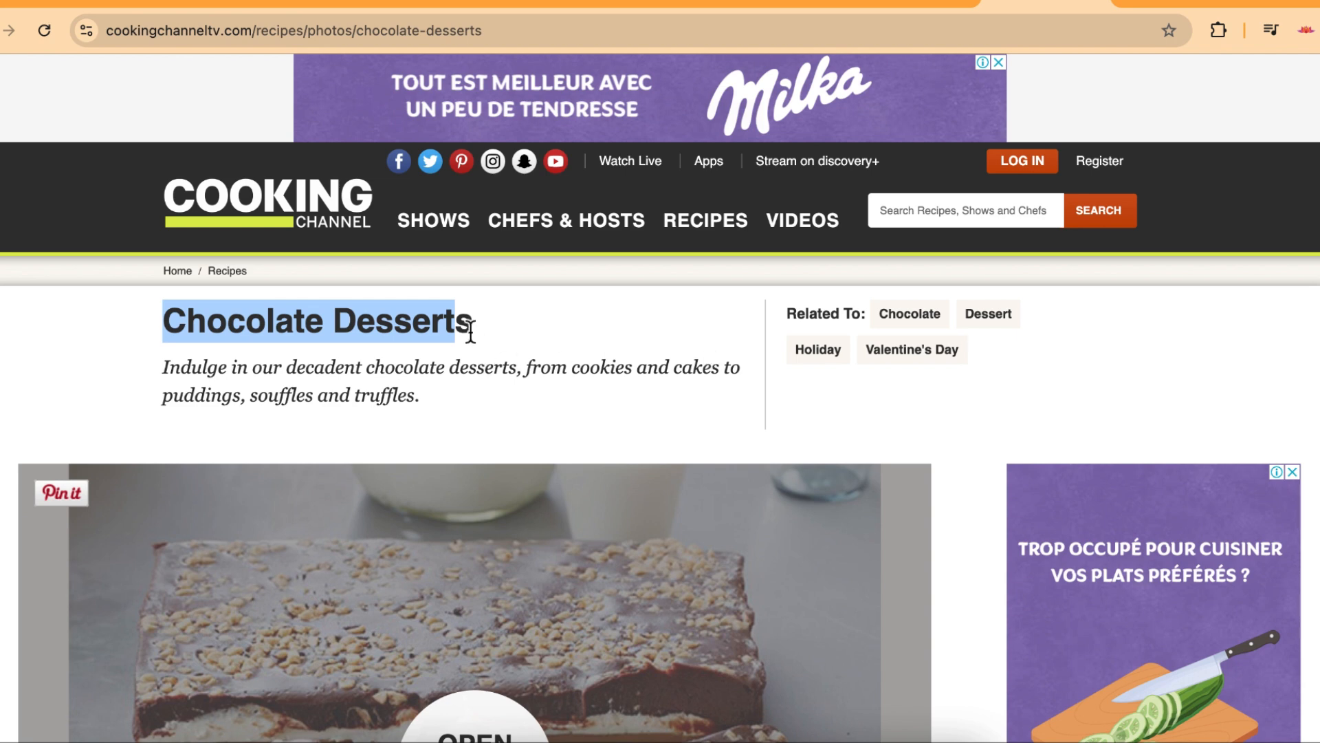
right_click(399, 329)
click(444, 366)
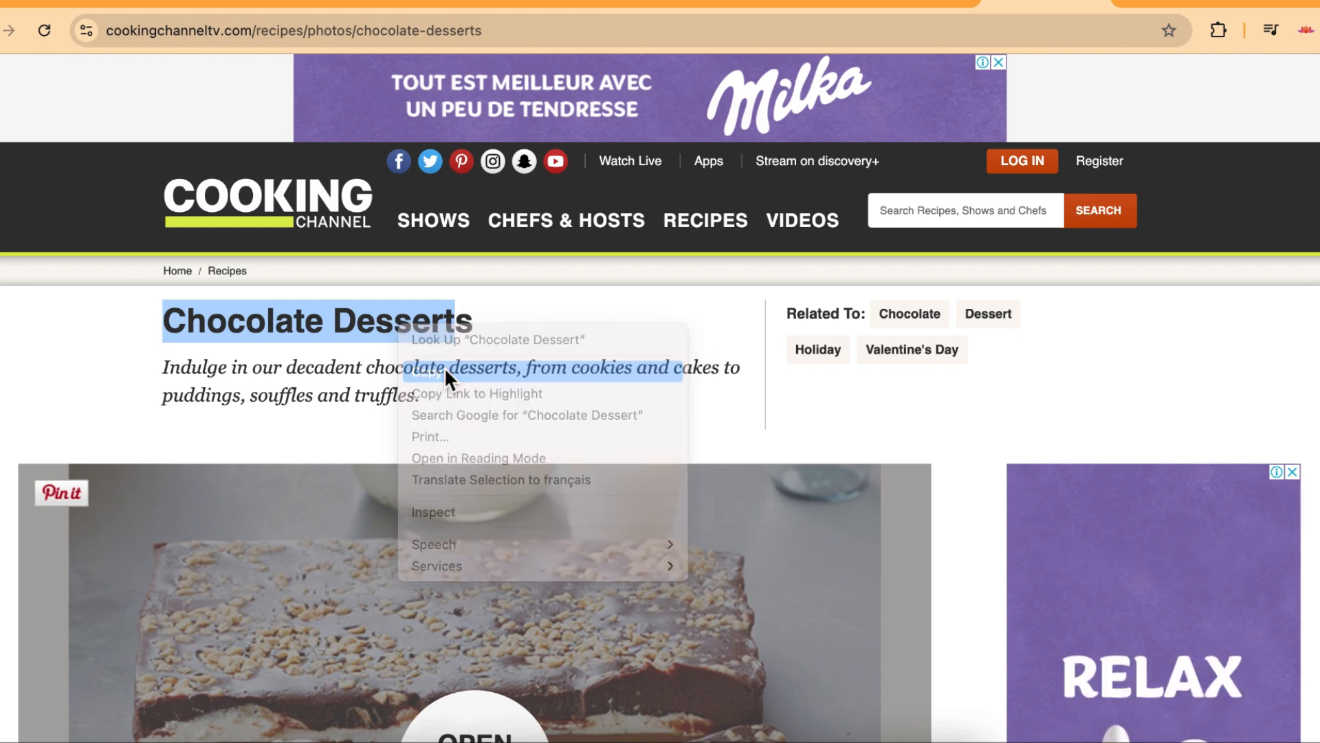
Switch back to Canva, add a heading with the copied text "Chocolate Dessert" and move it above the cake.
click(724, 734)
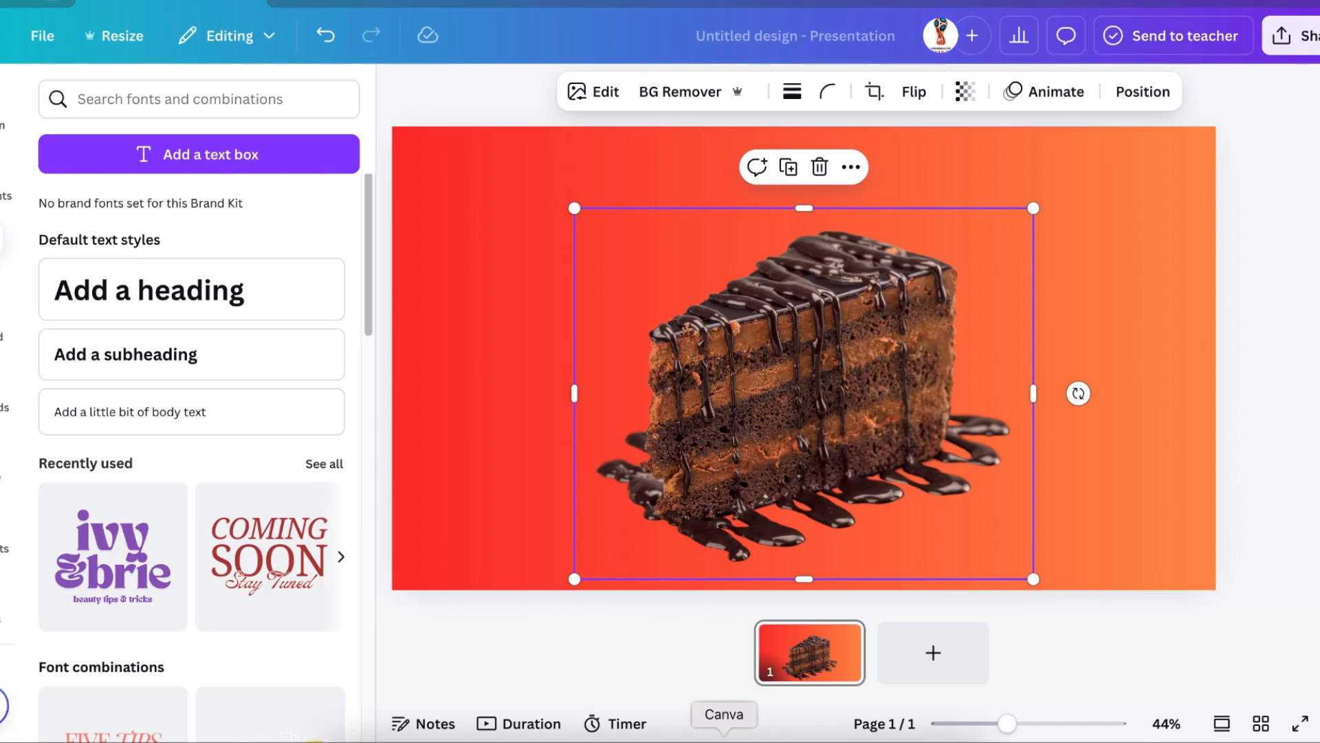
click(212, 303)
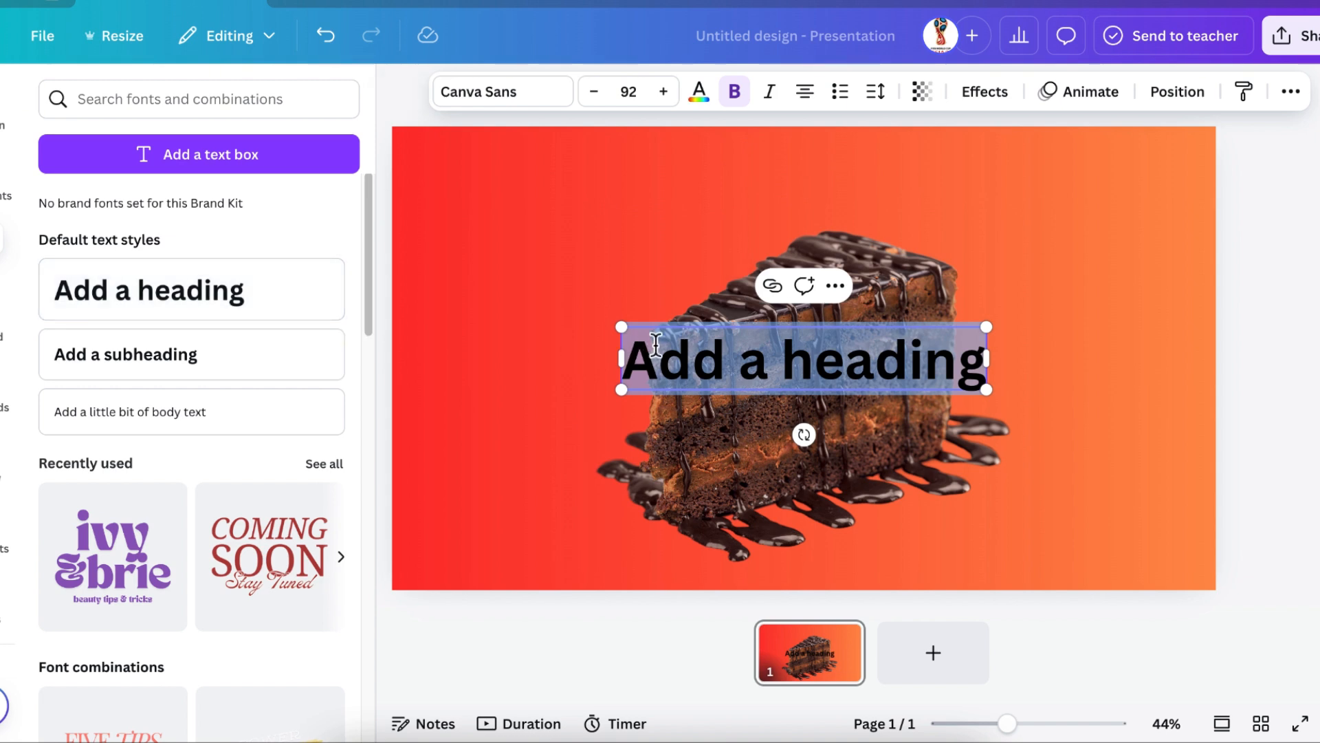
key(super+v)
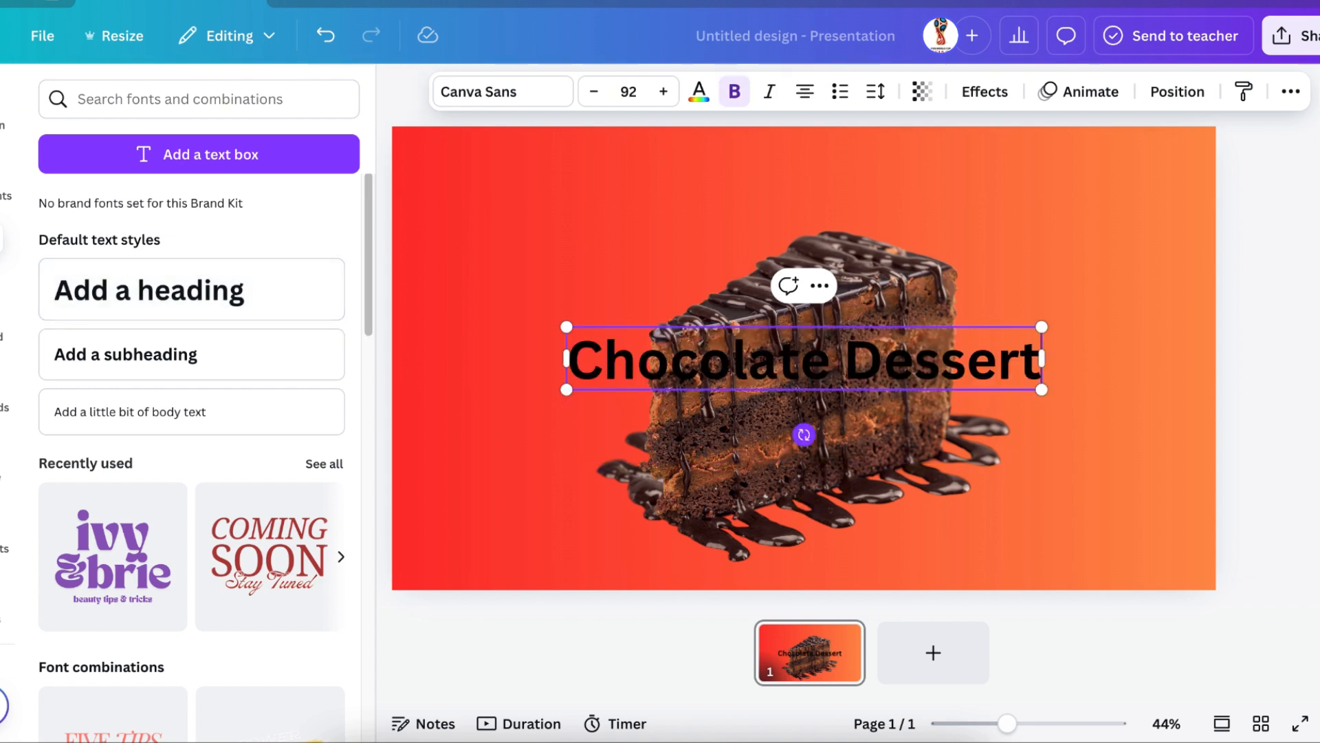
click(1084, 459)
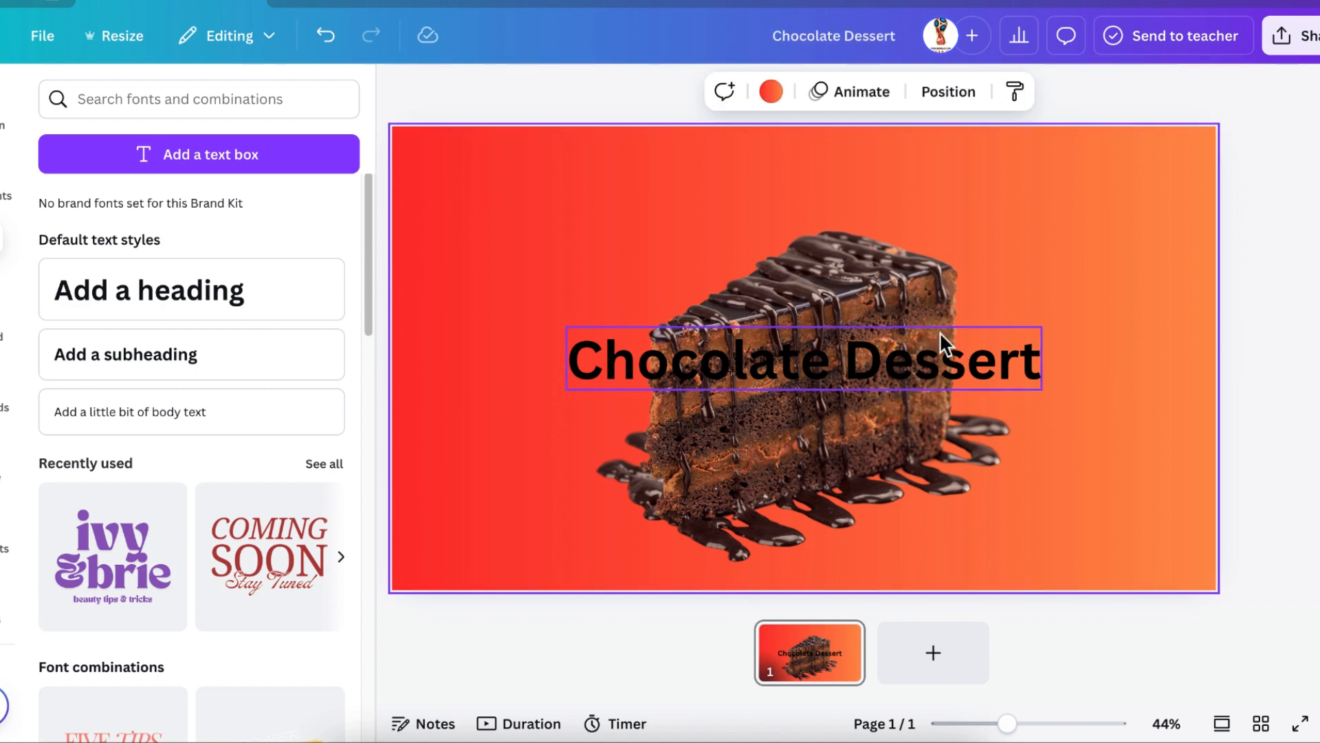
drag(953, 355, 936, 170)
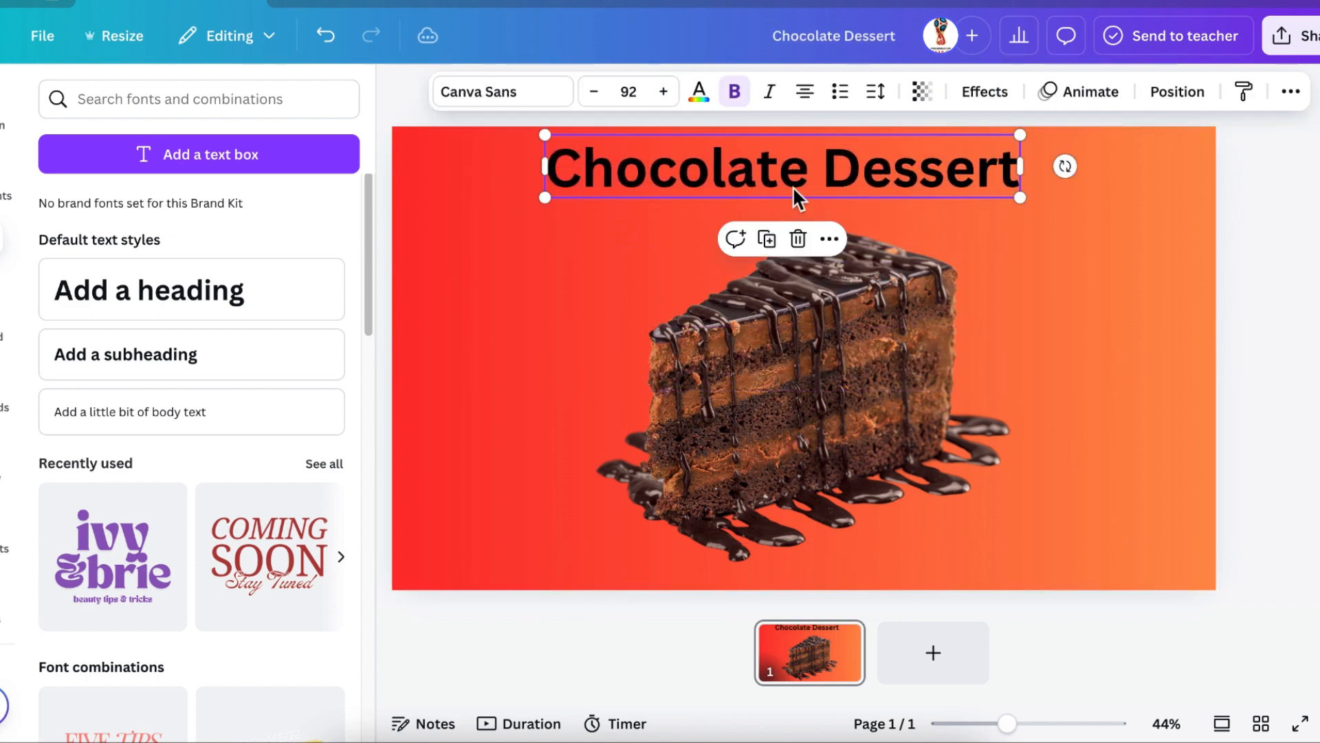
Set the "Chocolate Dessert" heading's font to Fredoka and its text color to white.
click(520, 95)
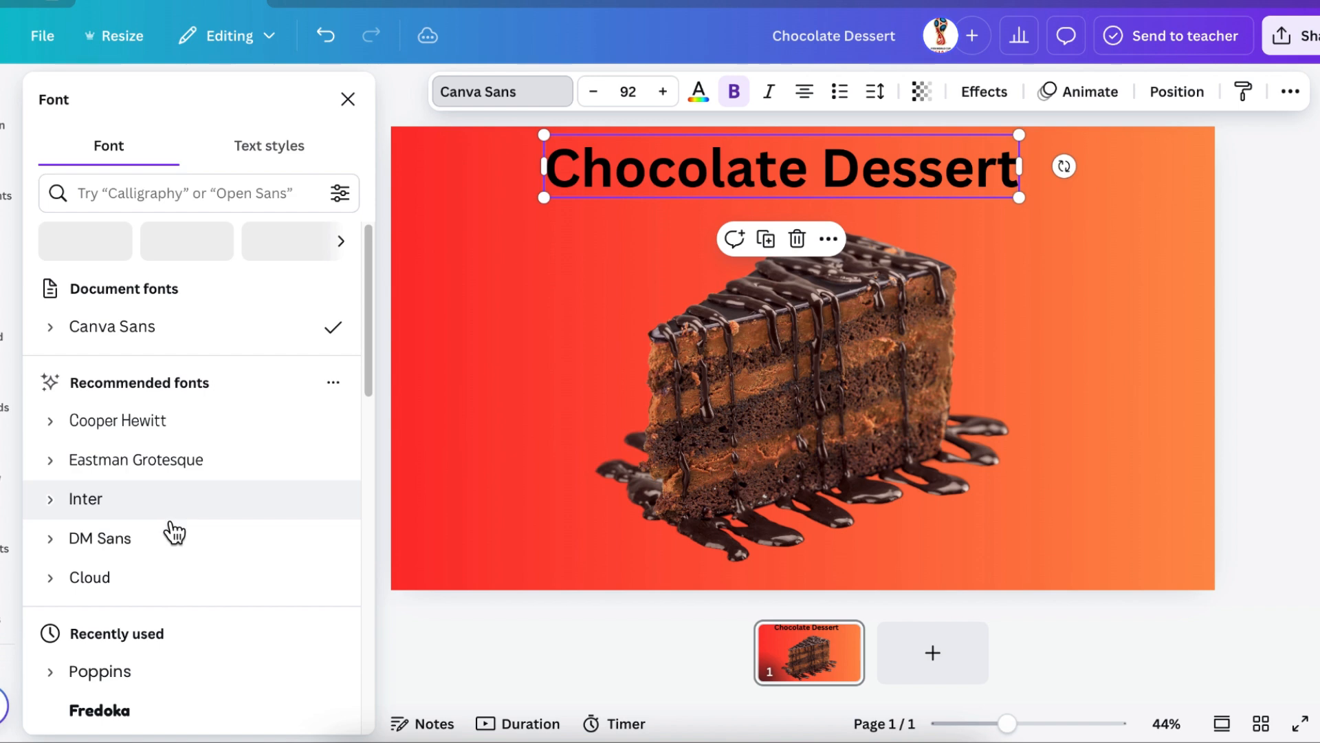
click(110, 712)
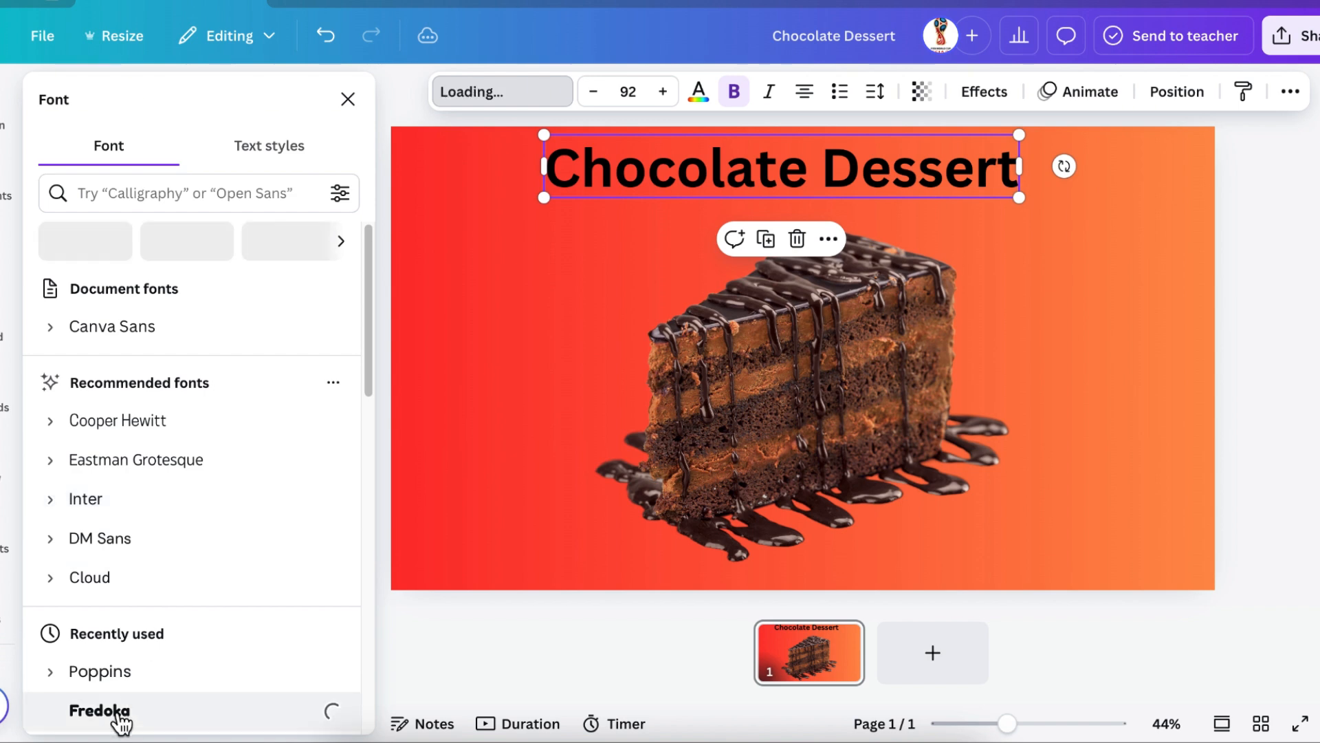
double_click(820, 185)
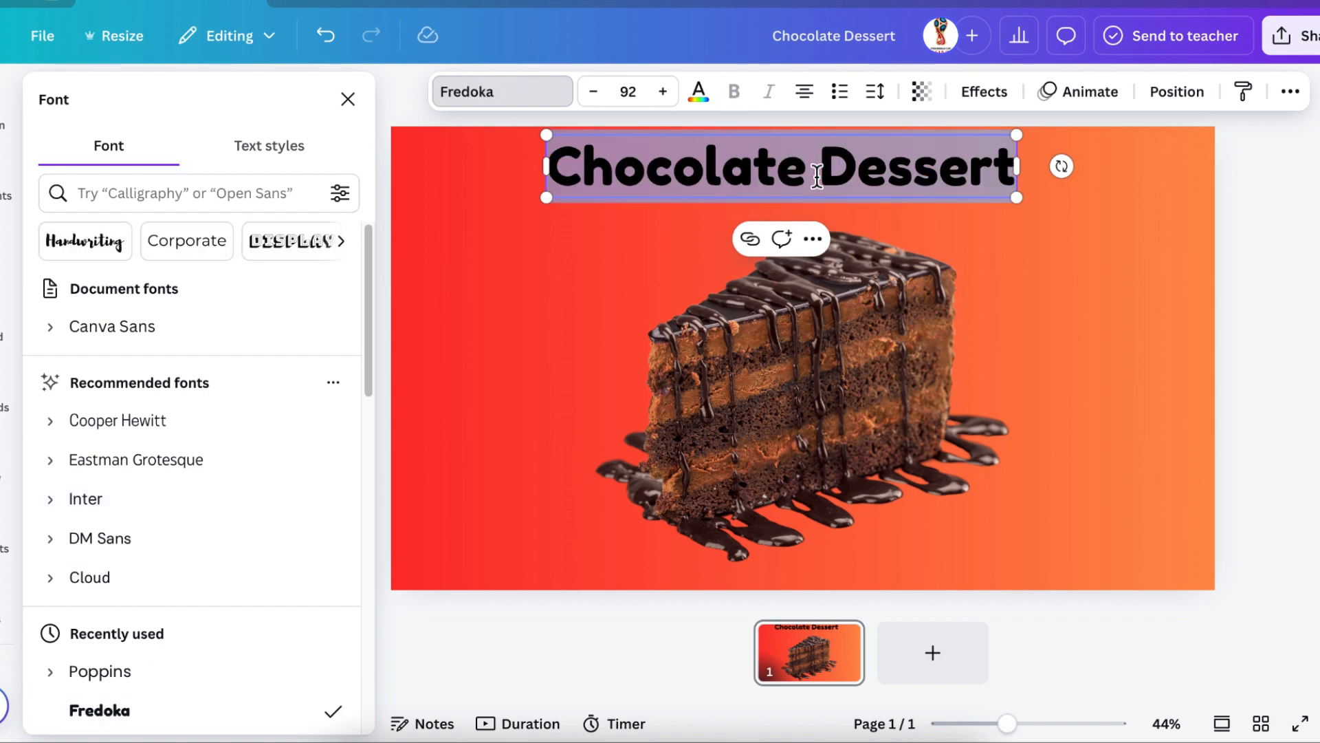
click(700, 97)
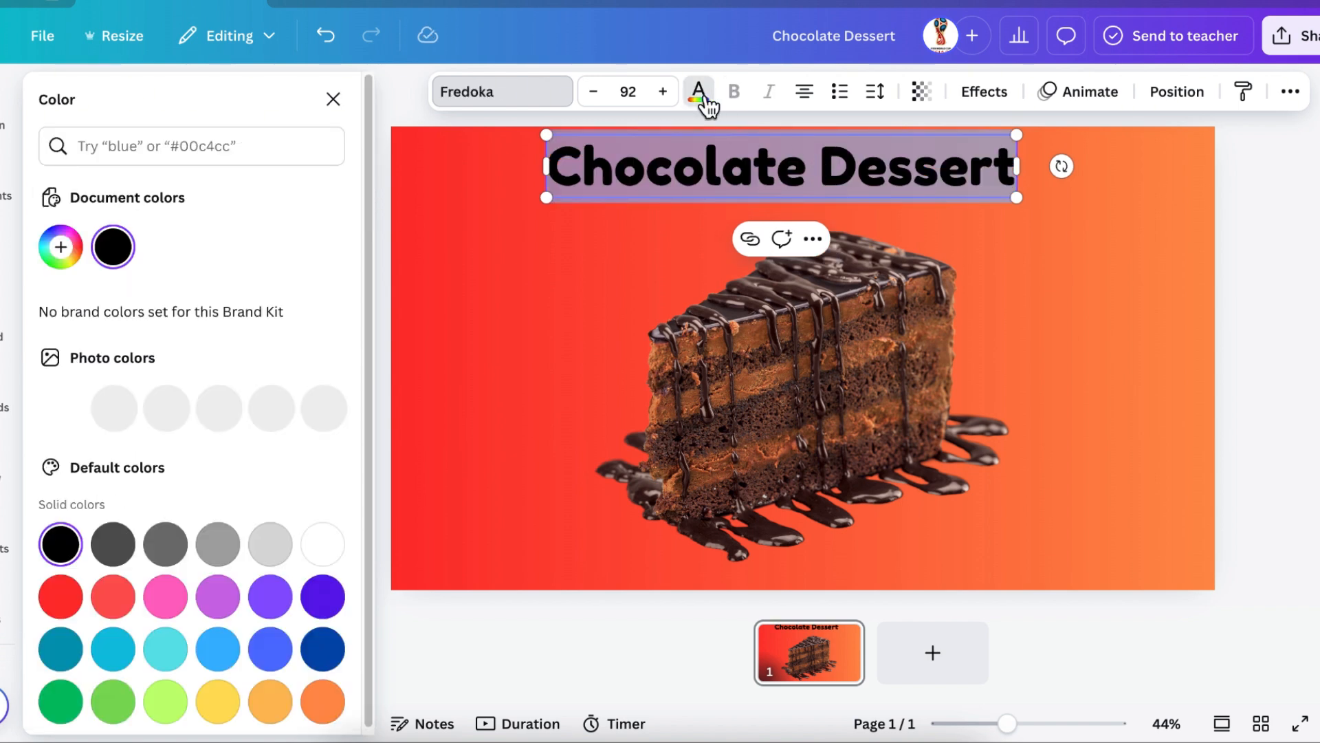
click(322, 544)
Apply a Shadow effect to the heading, increase its transparency setting and make the shadow black.
click(993, 96)
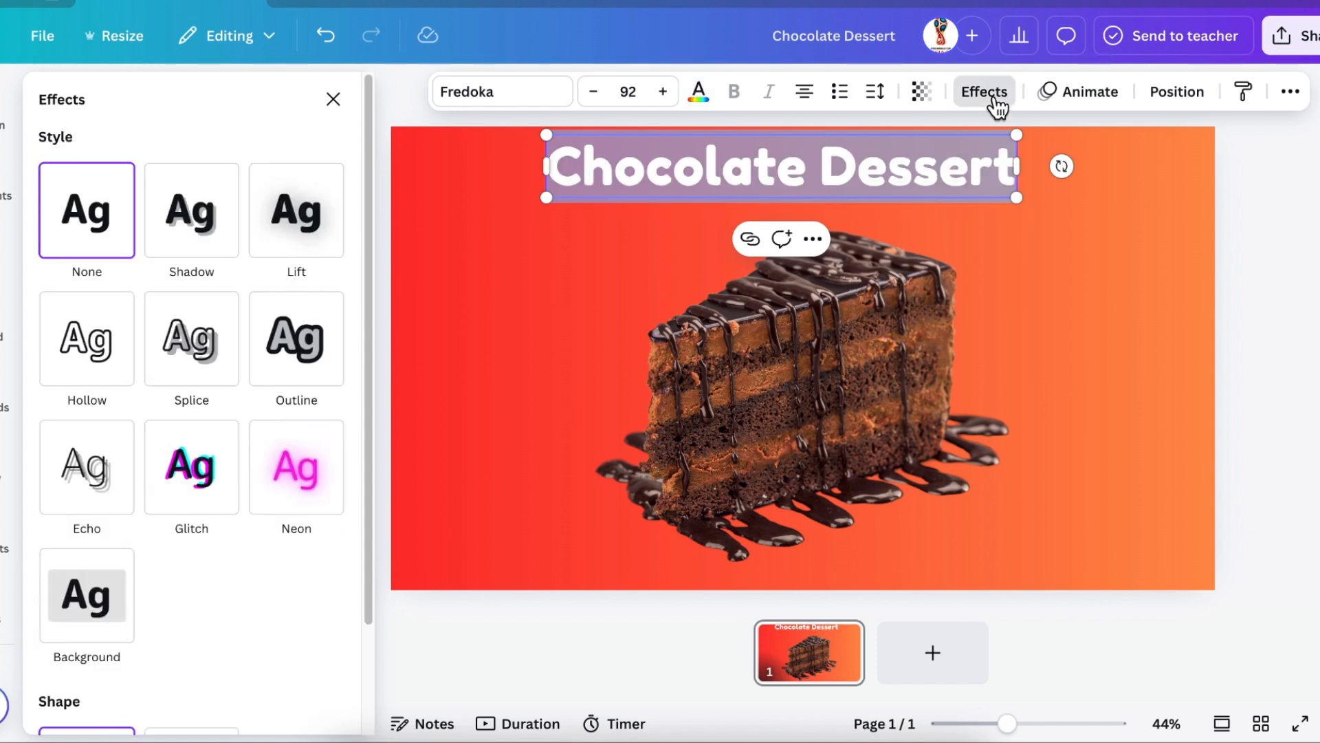
click(189, 218)
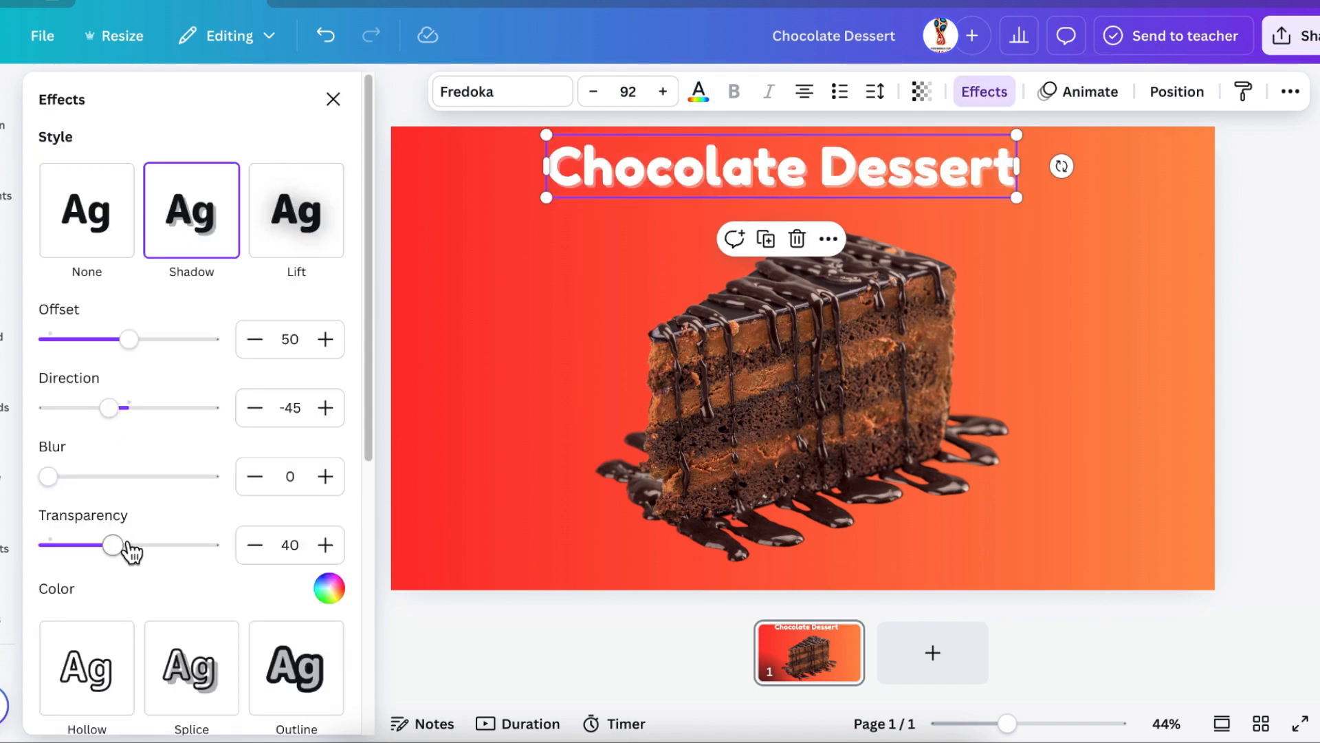
click(168, 550)
click(332, 589)
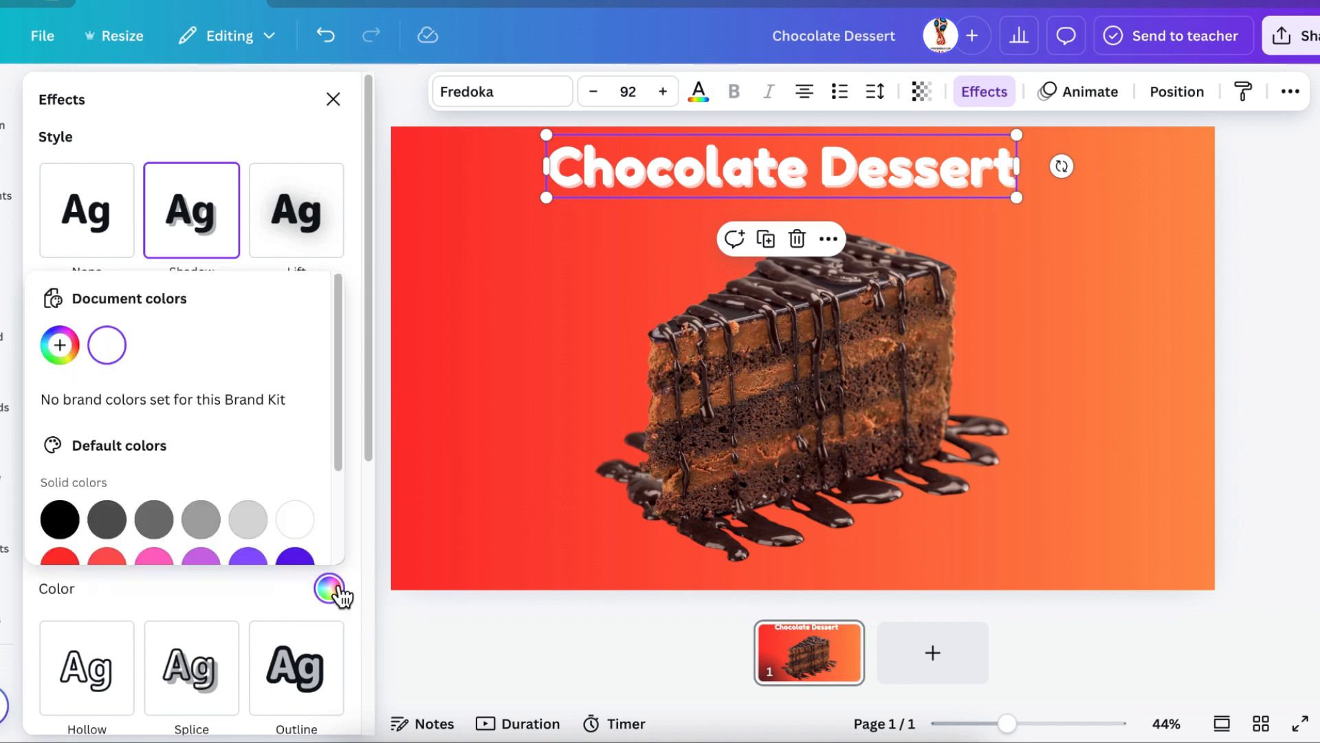
scroll(240, 457, down, 2)
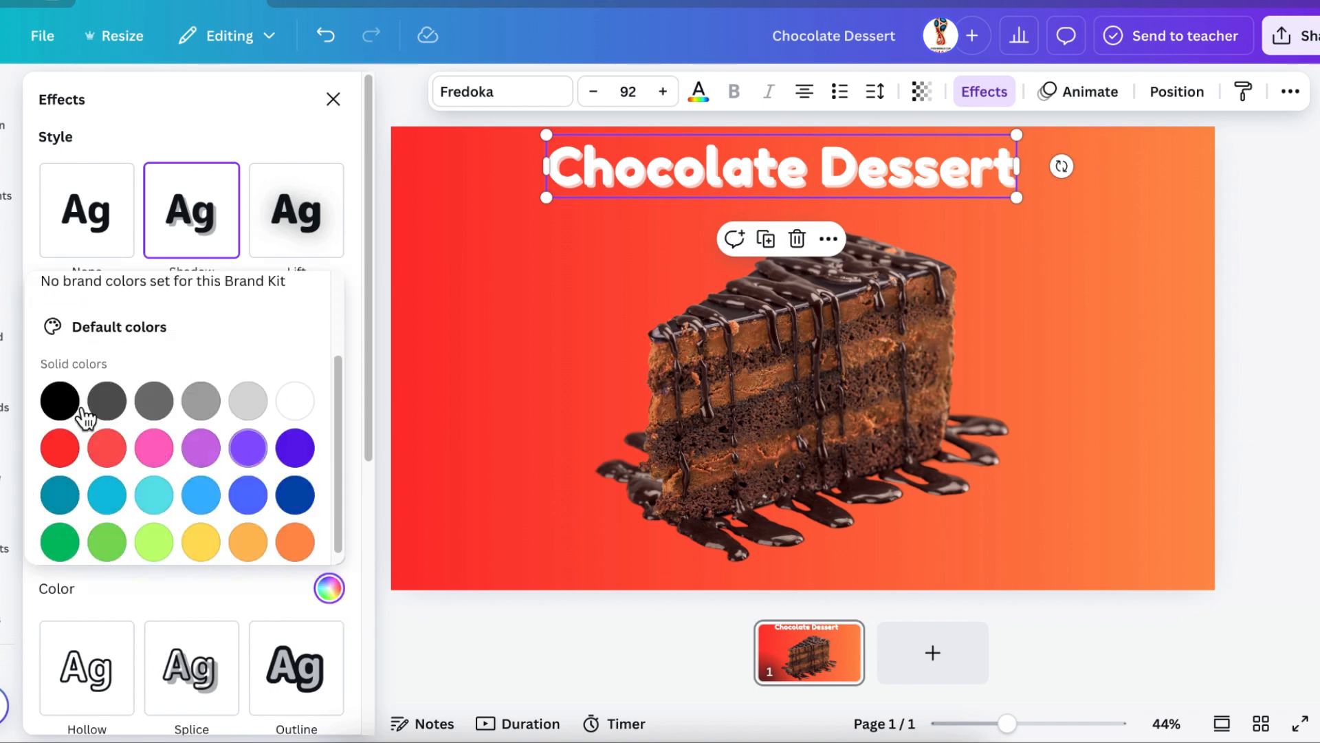
click(62, 402)
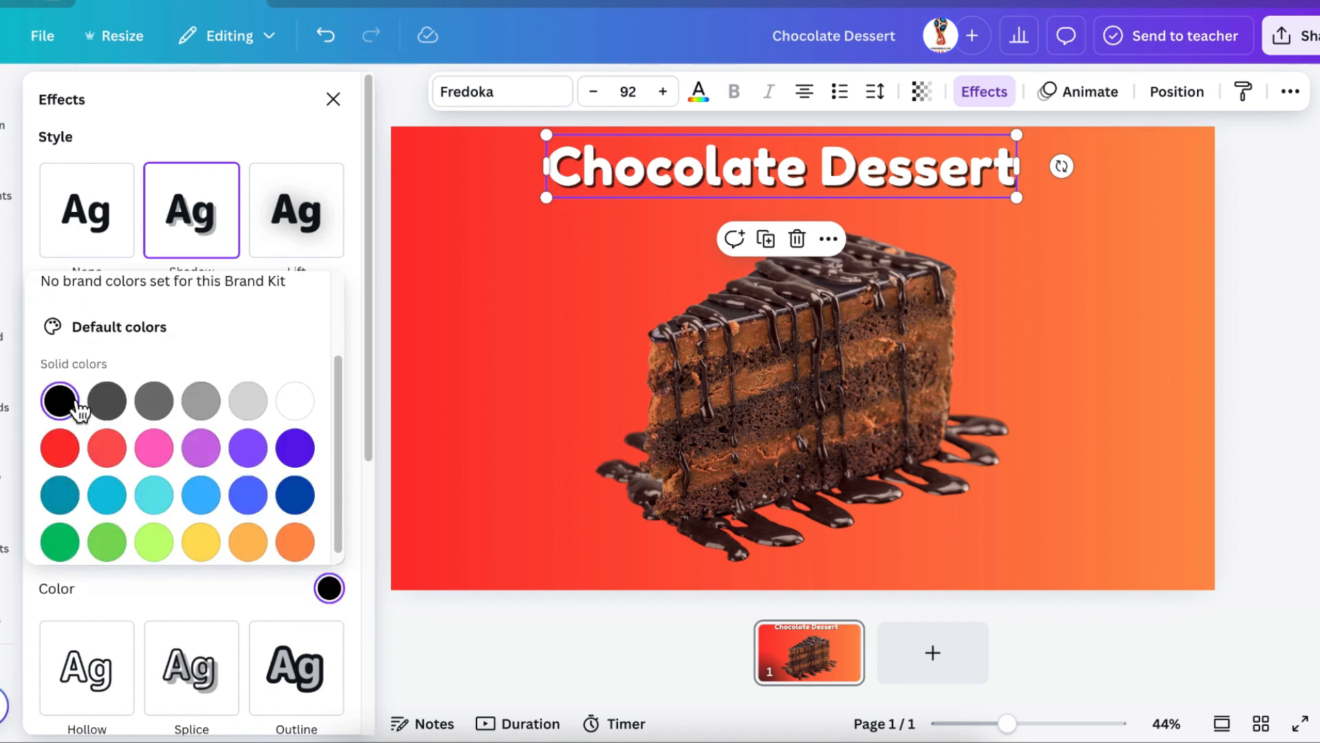
click(1286, 413)
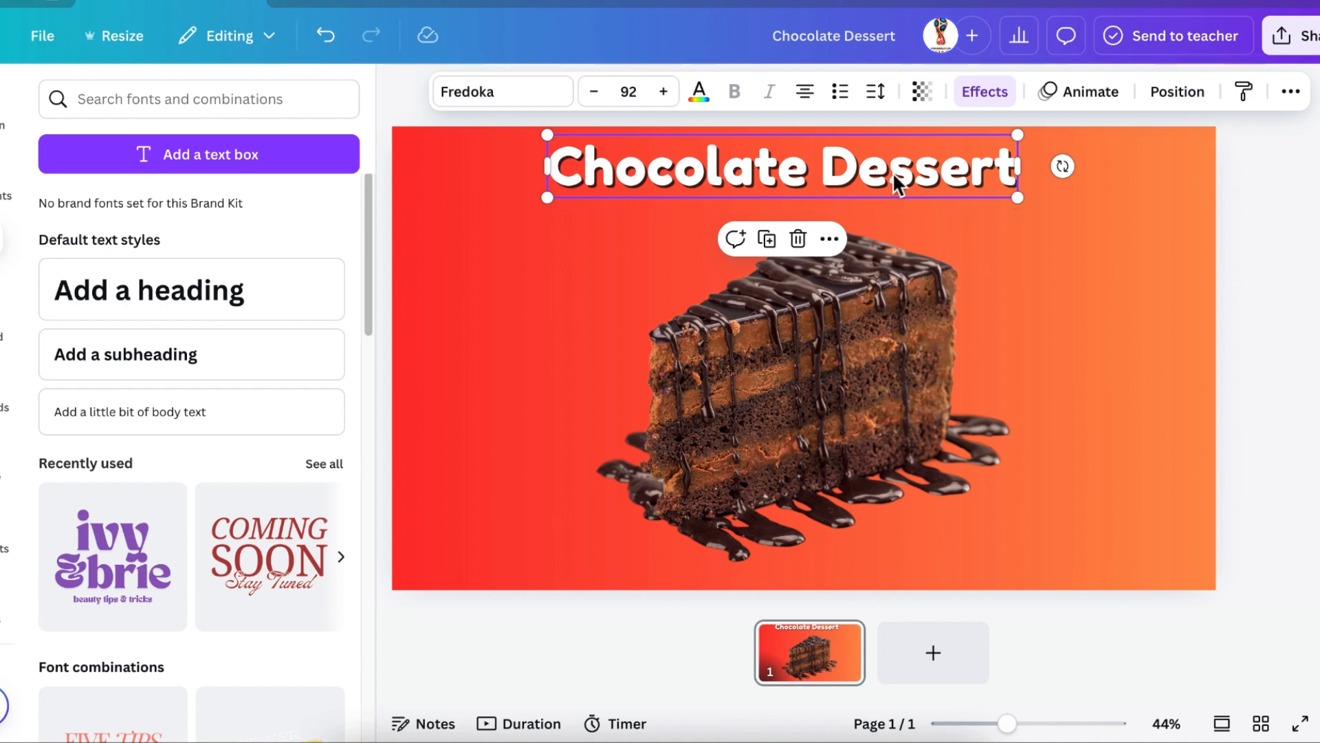
Center the heading horizontally on the page and give it a Rise animation on enter with the downward direction.
drag(896, 184, 920, 172)
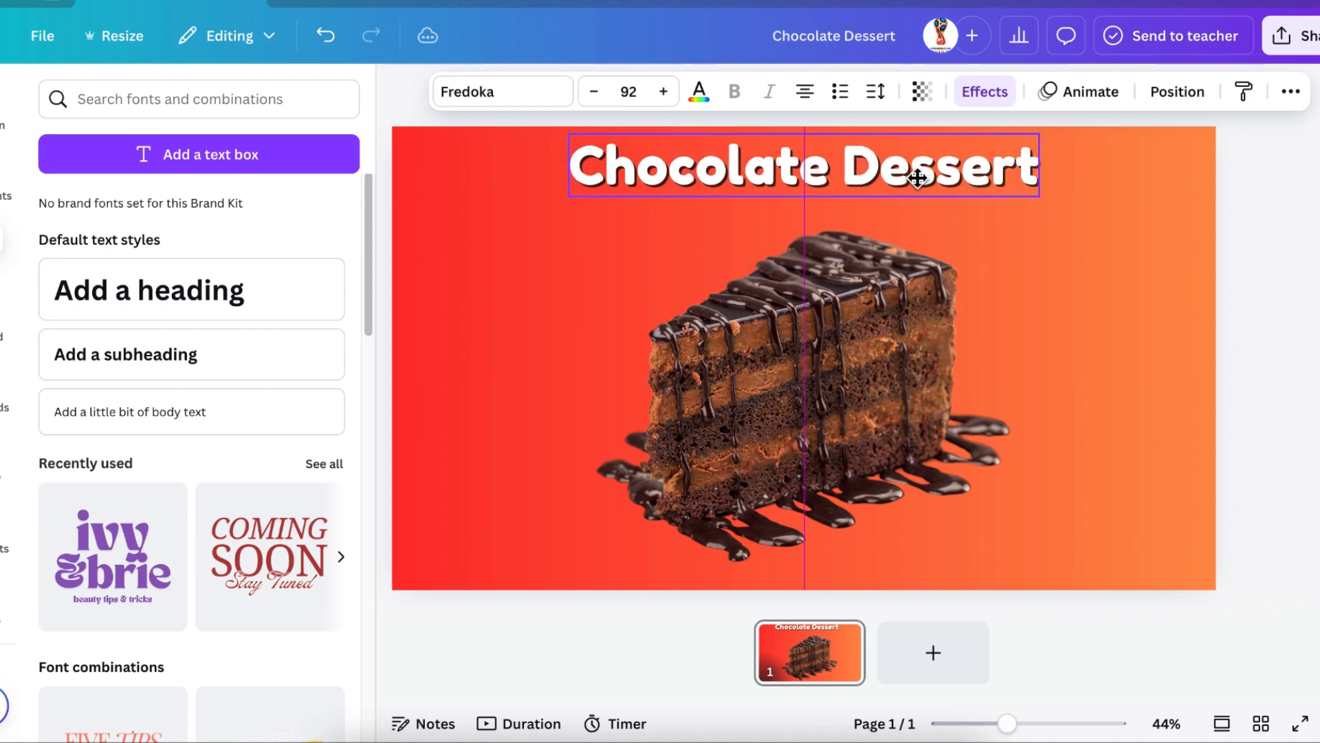
click(1093, 95)
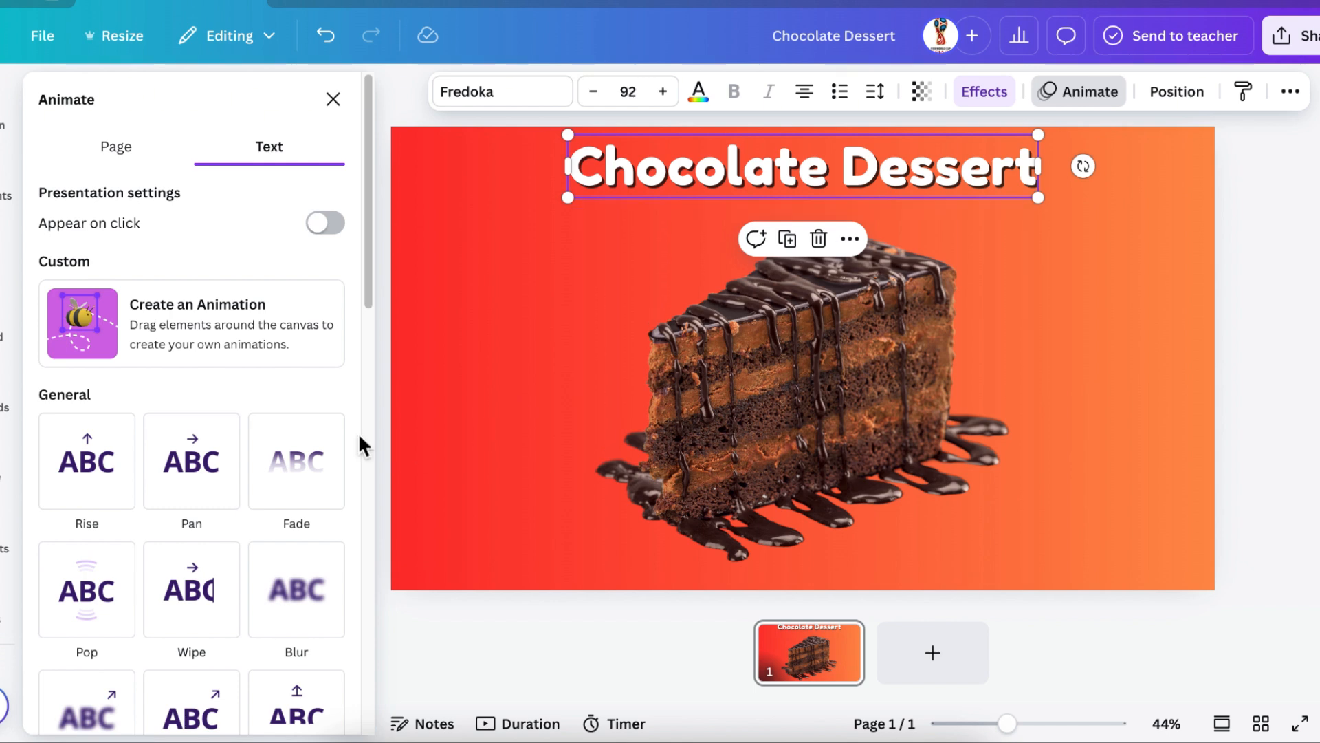
click(112, 452)
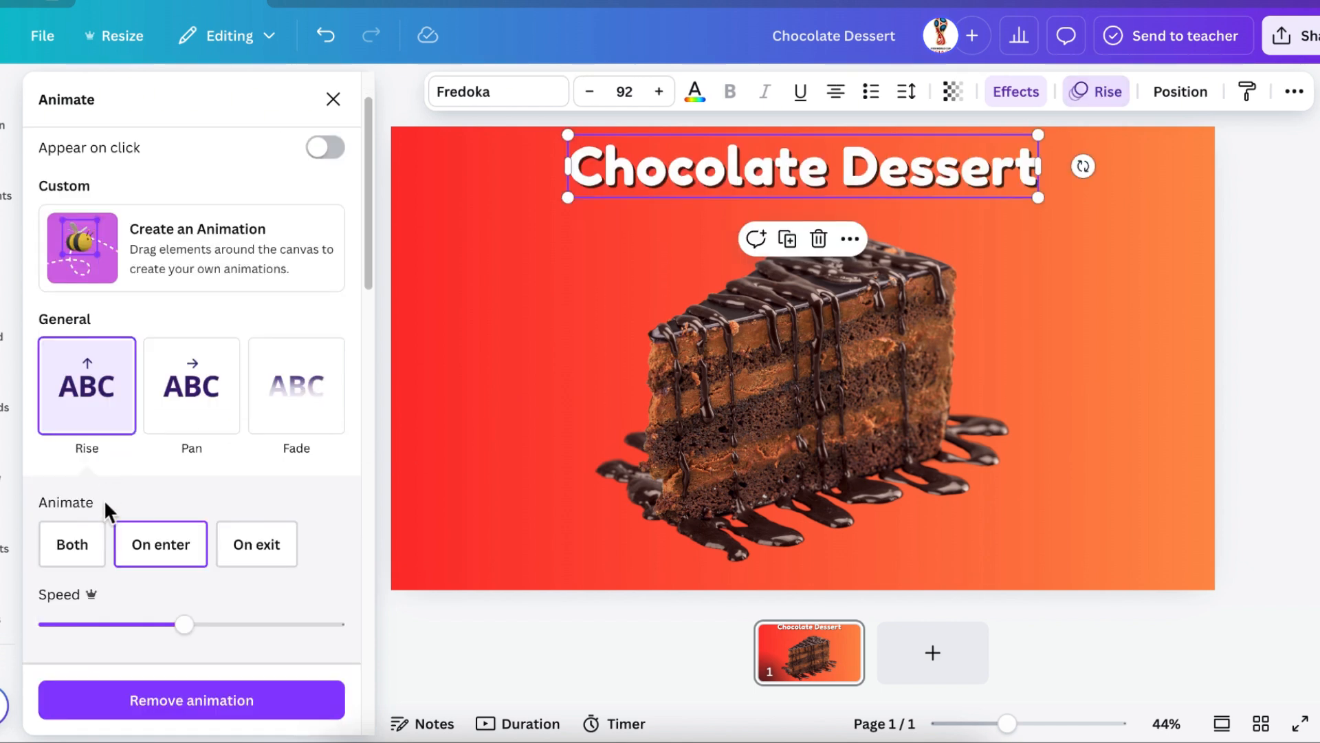
scroll(104, 500, down, 3)
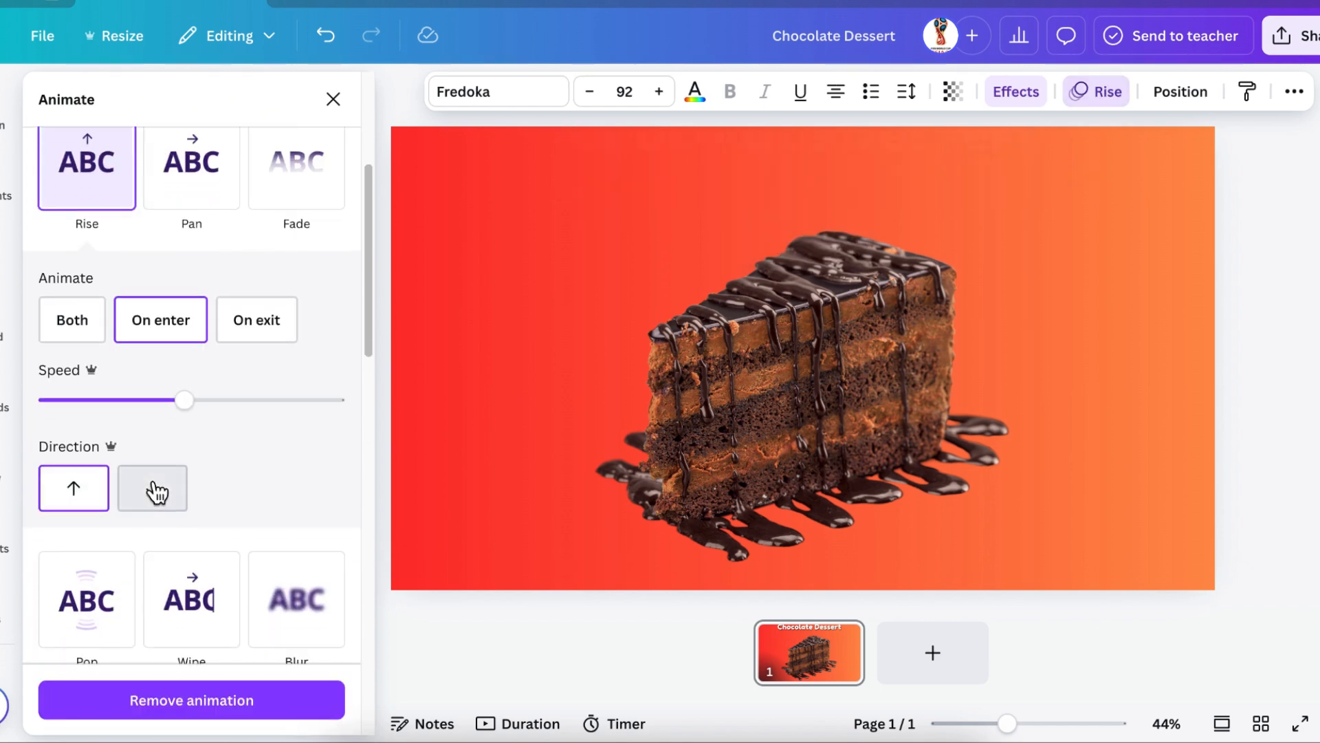
click(157, 490)
Apply the Rise animation to the cake photo, entering in the upward direction.
click(770, 425)
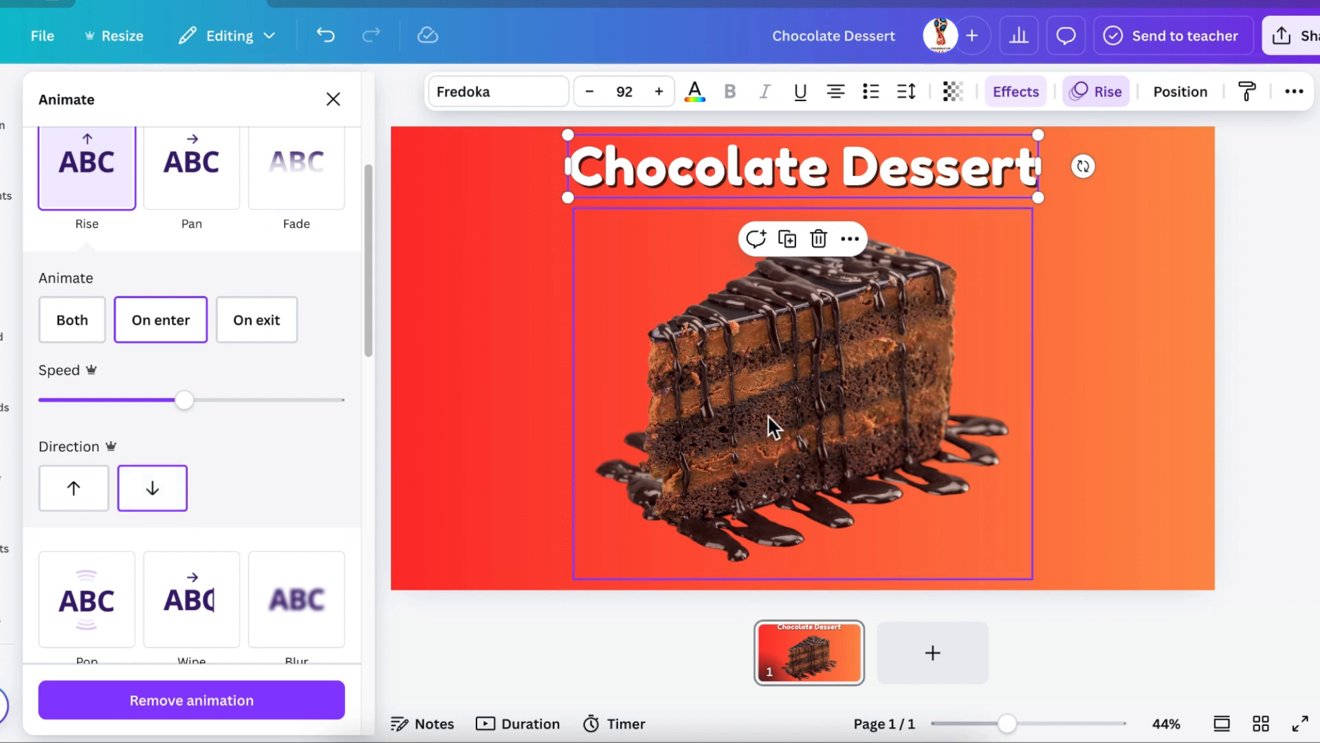
click(103, 196)
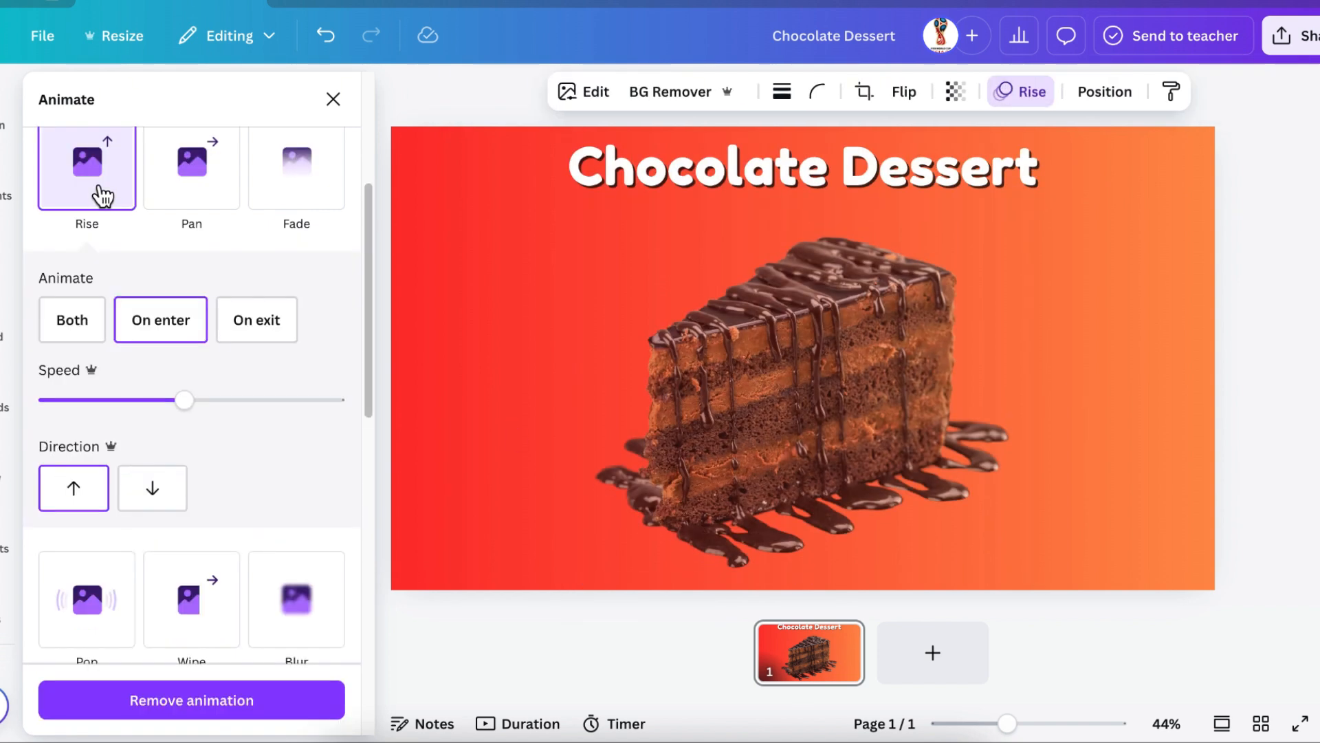
scroll(172, 509, down, 2)
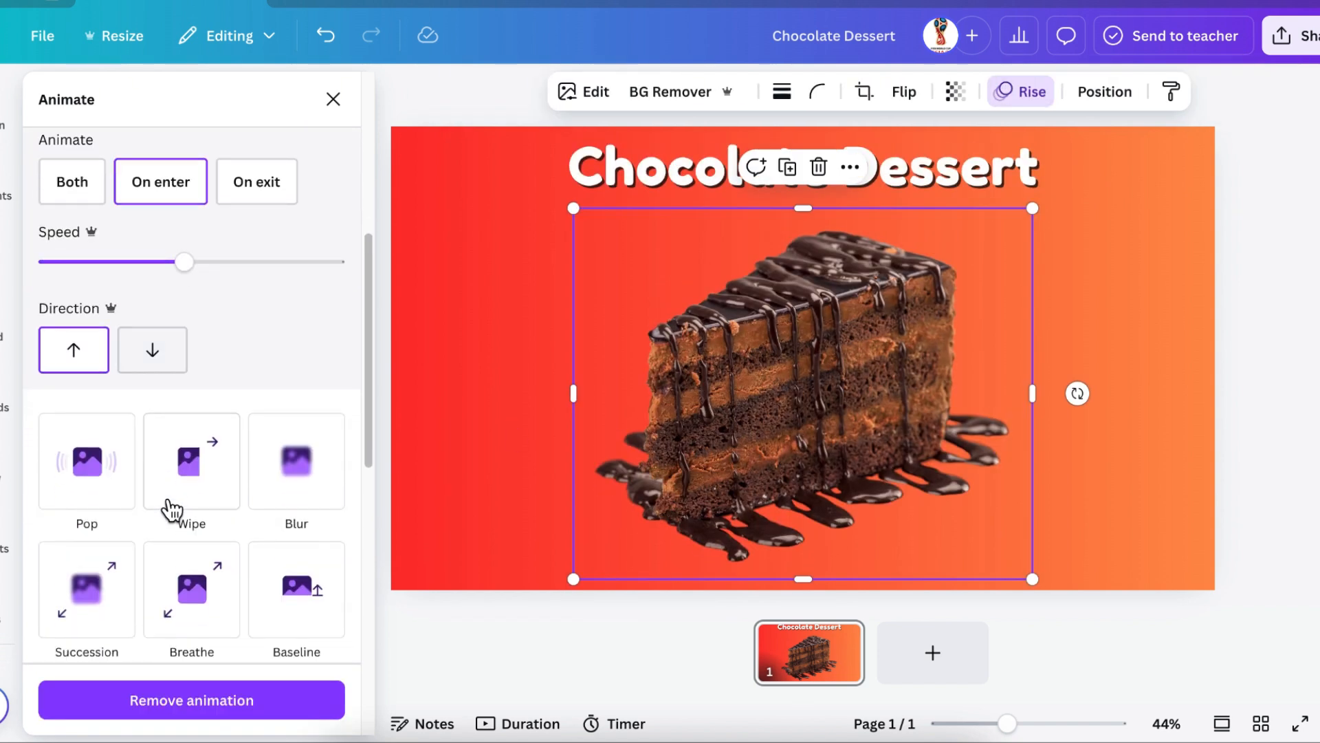
scroll(174, 512, up, 5)
scroll(207, 578, down, 3)
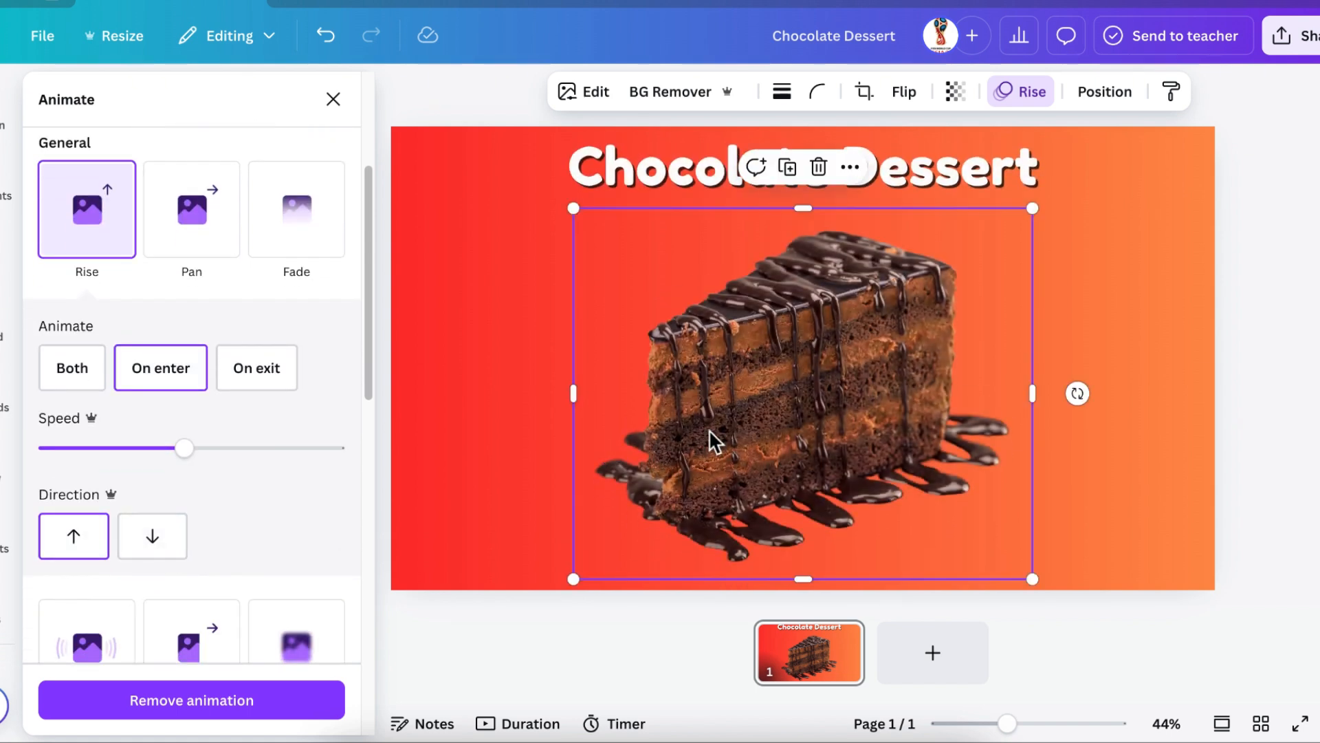
click(1243, 405)
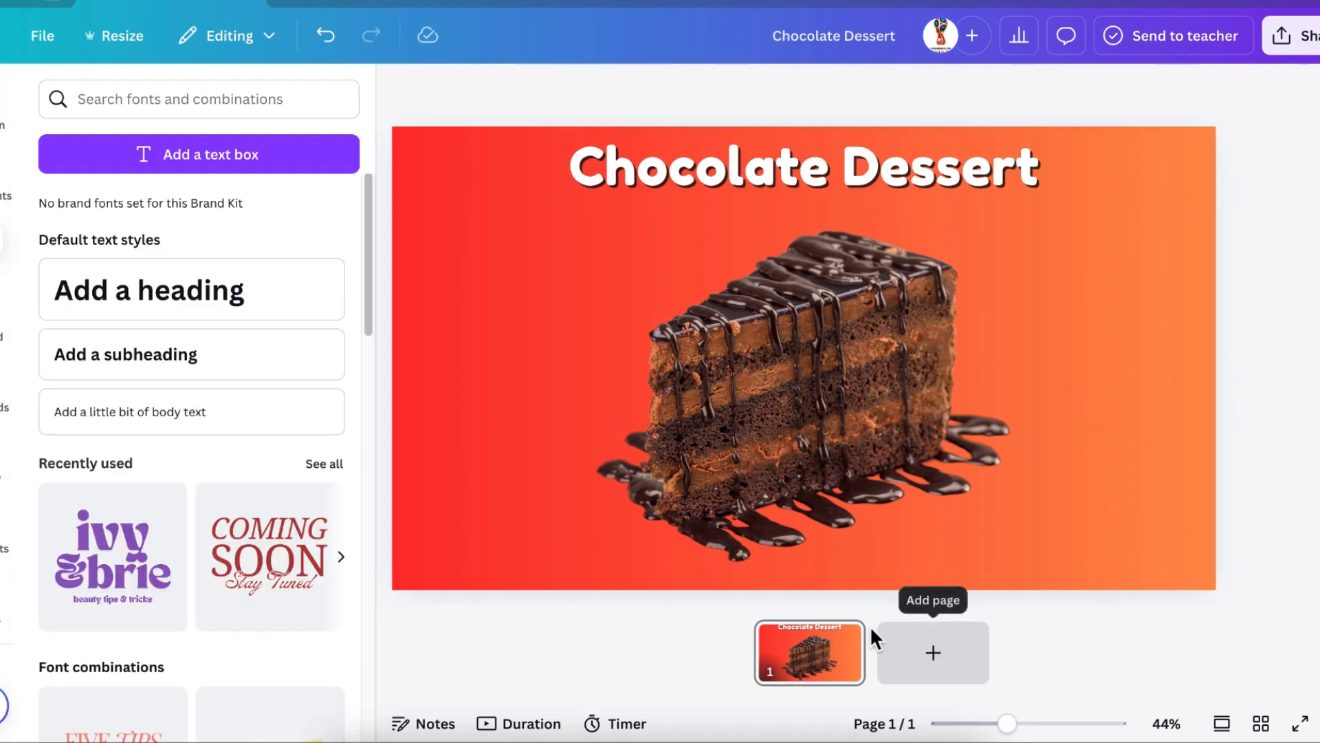
Duplicate the first page and select the cake photo on the copy.
click(839, 638)
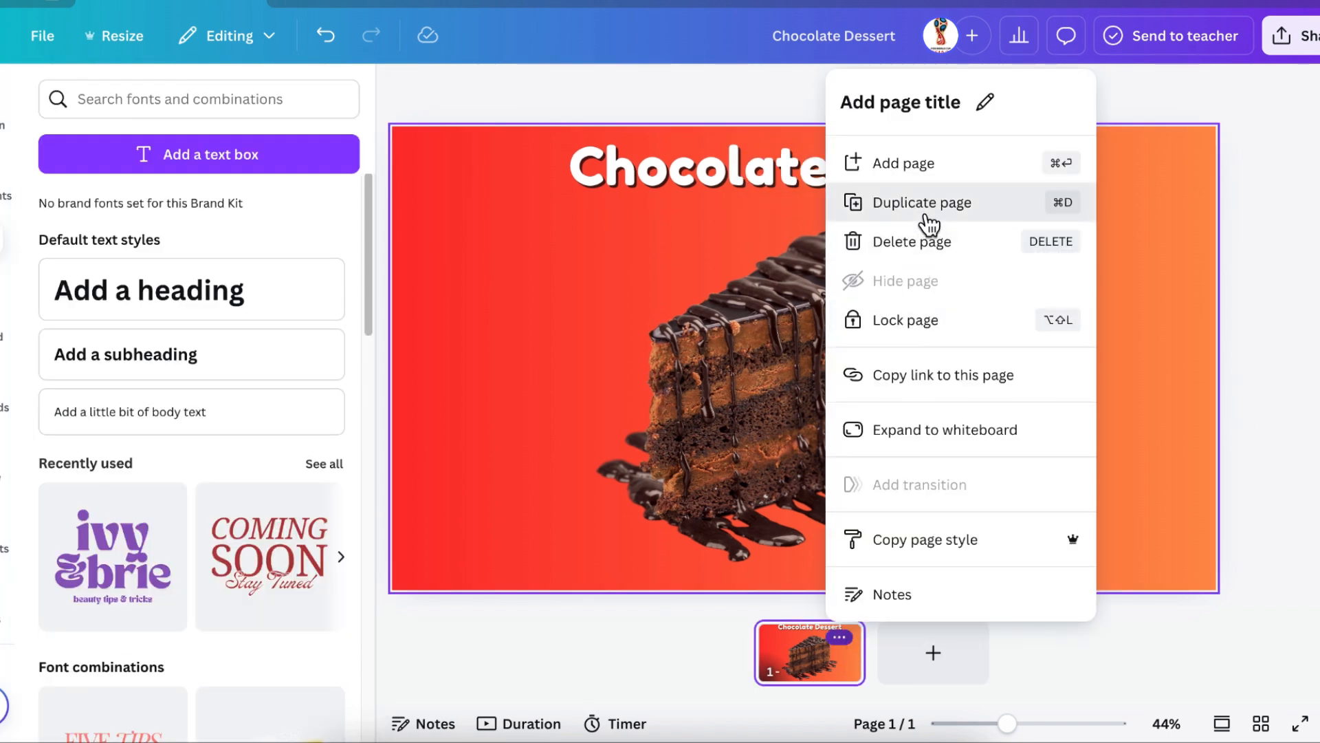
click(922, 211)
click(861, 333)
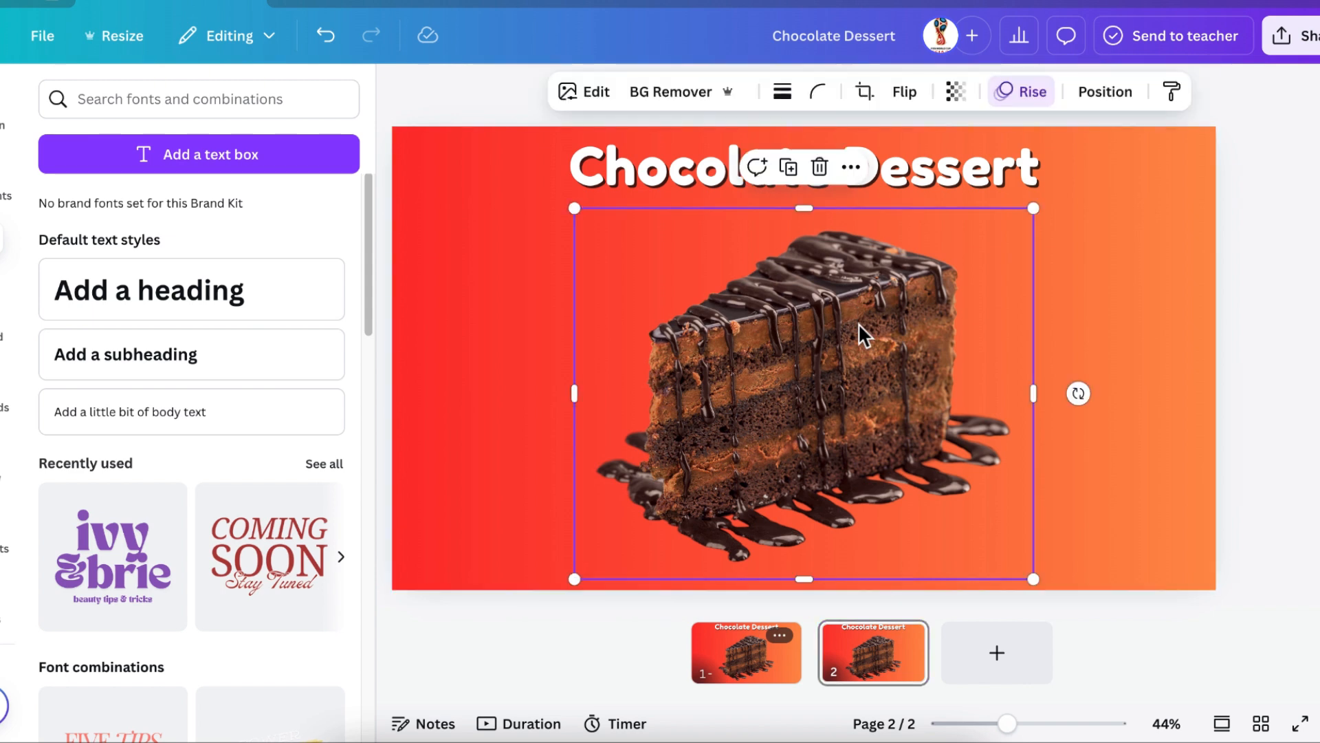
Shrink the cake photo on the left side of page 2 and add a subheading text box to the right of it.
drag(856, 356, 688, 337)
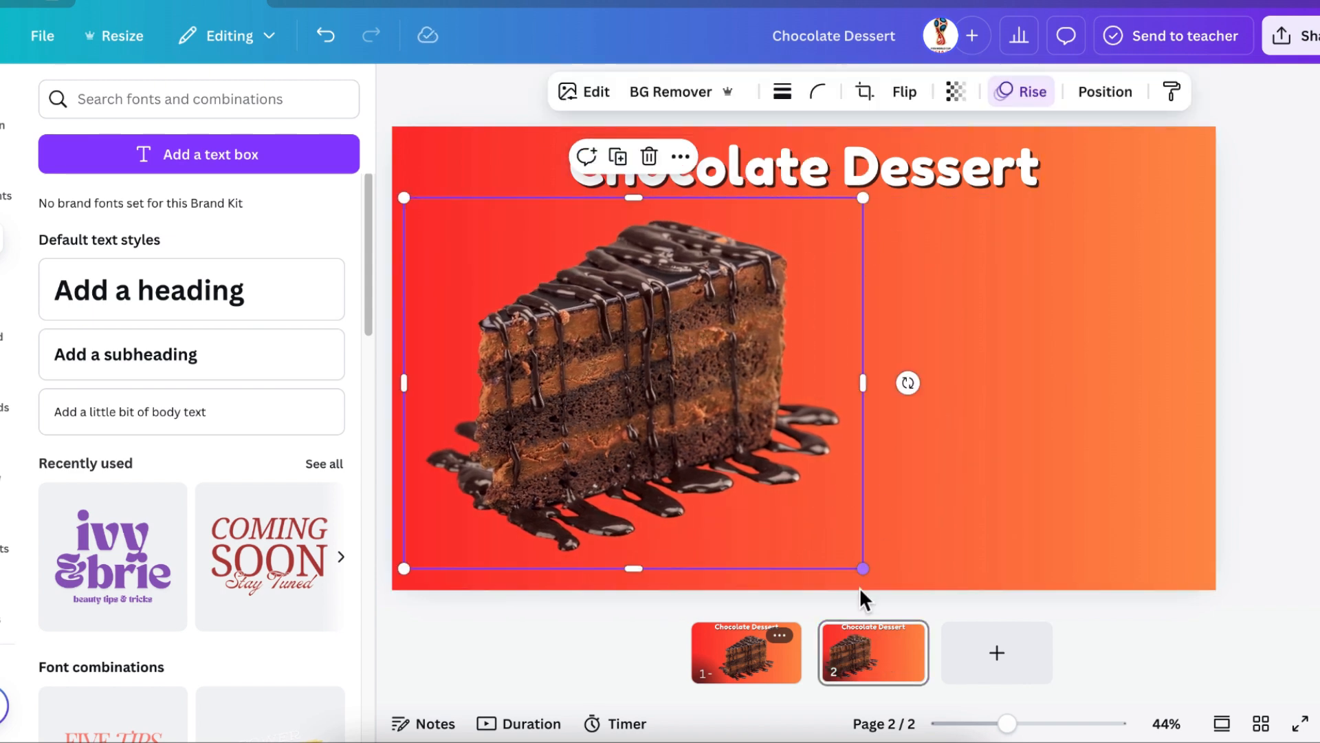
drag(863, 568, 685, 427)
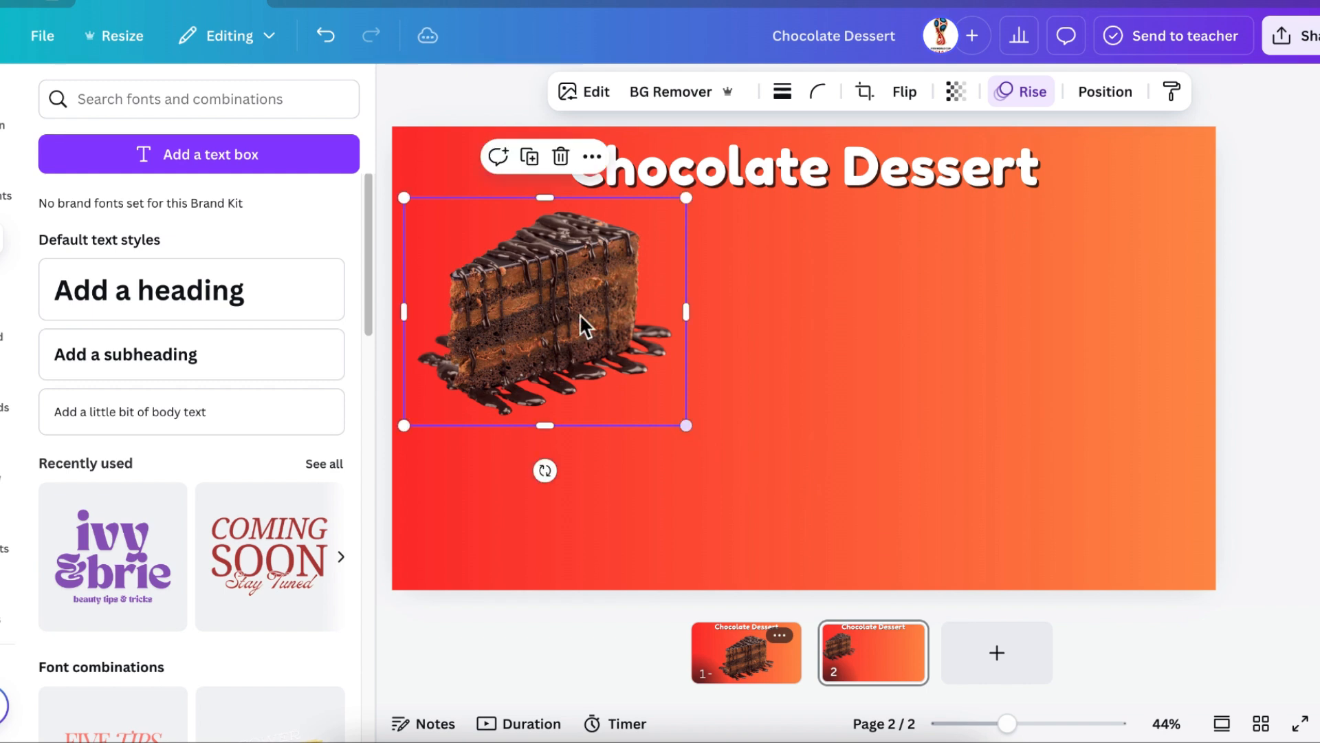
drag(581, 324, 592, 370)
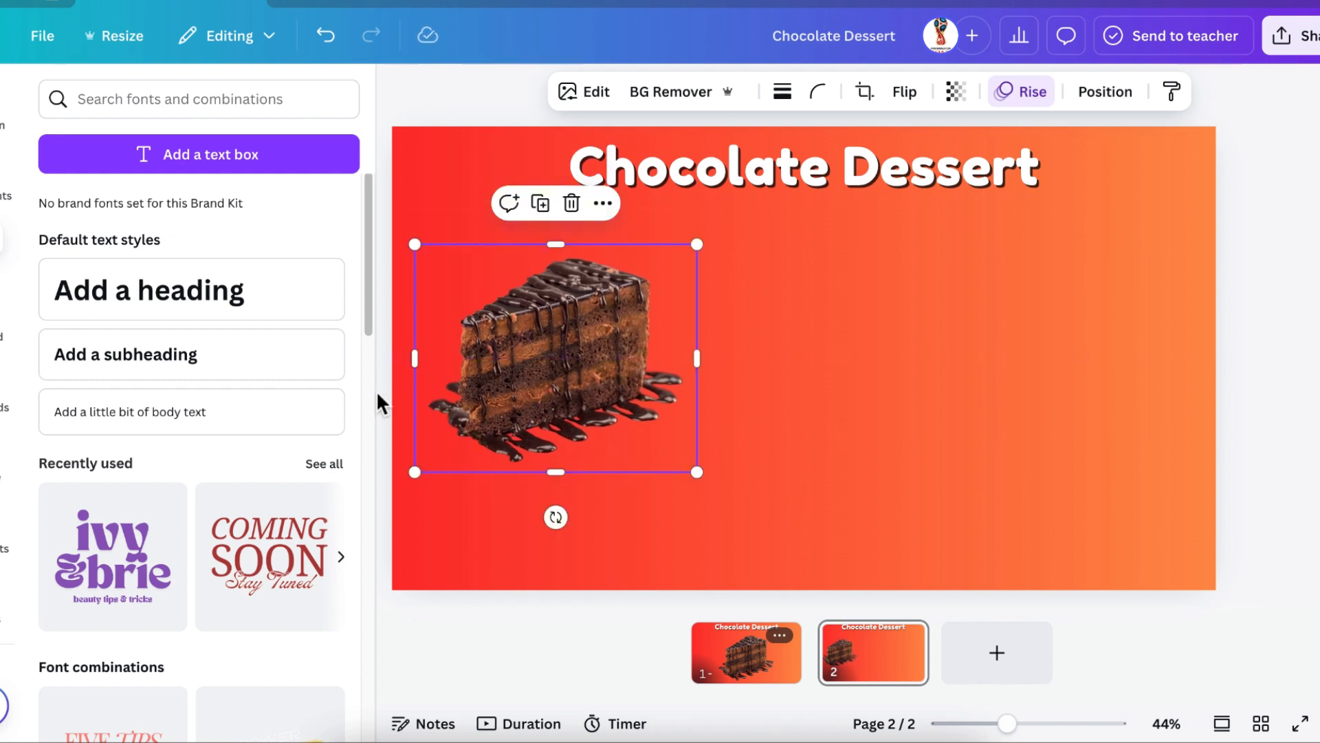
click(261, 365)
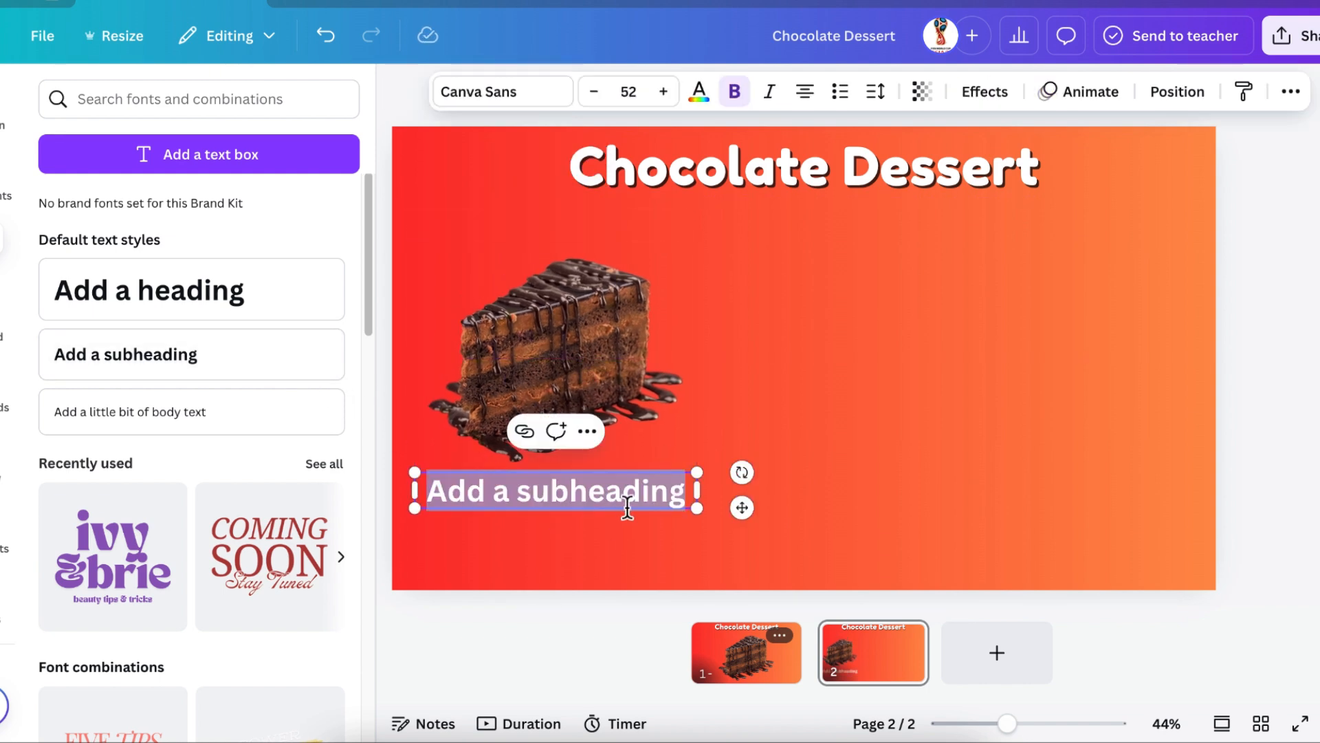
drag(625, 501, 961, 418)
Duplicate the Chocolate Dessert heading and place the copy directly below the original.
click(839, 187)
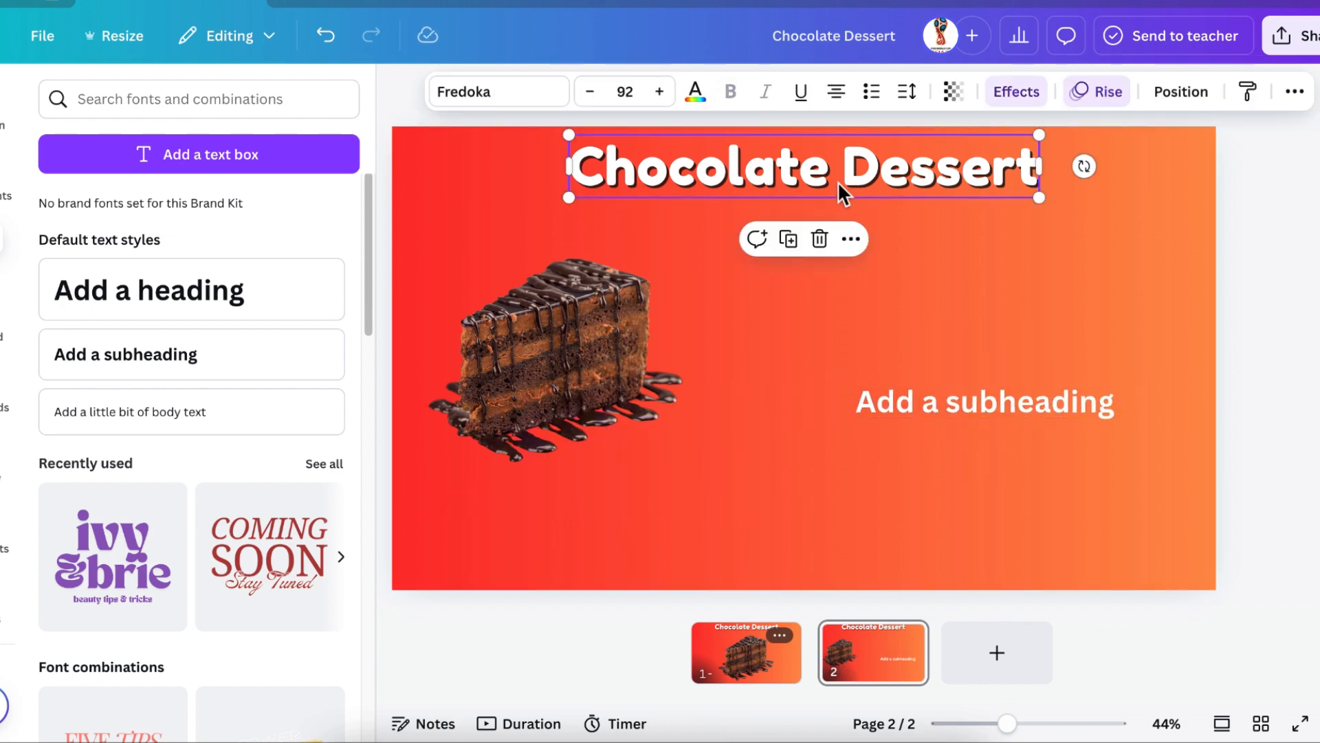
right_click(839, 184)
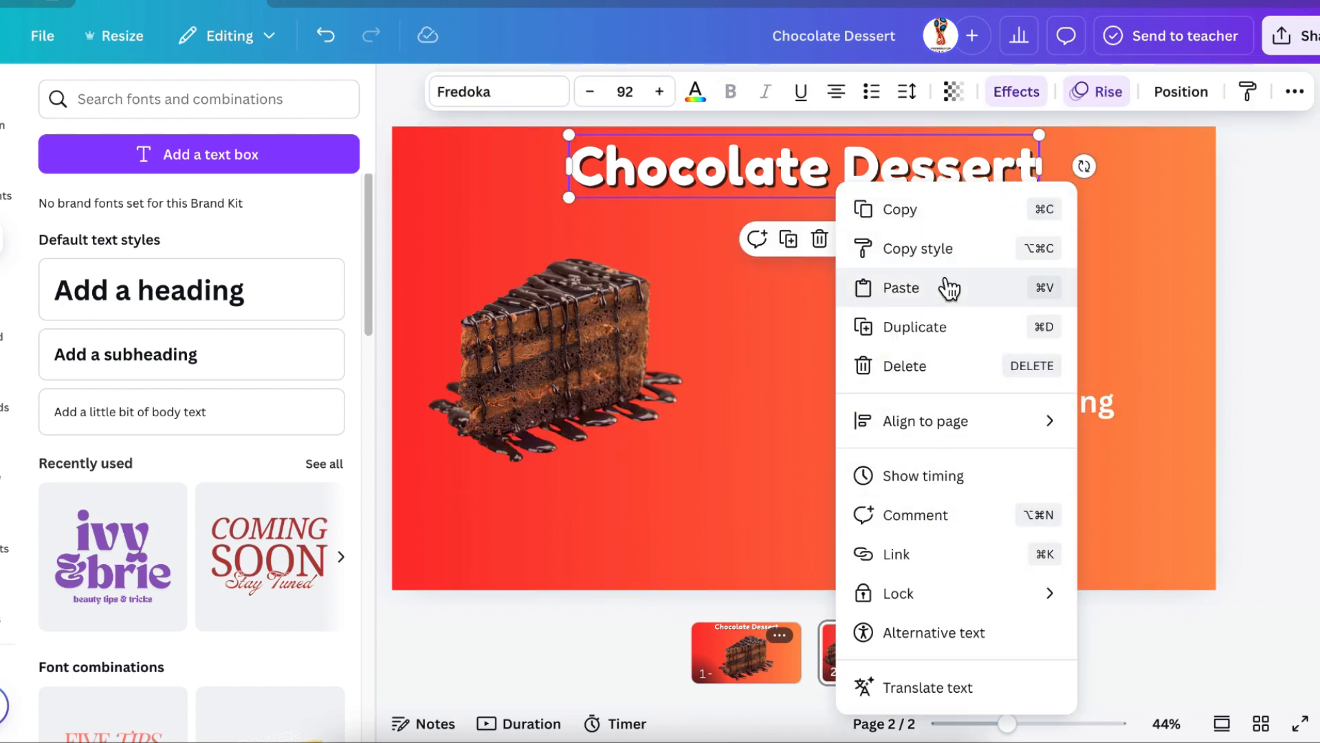
click(954, 328)
drag(894, 190, 917, 223)
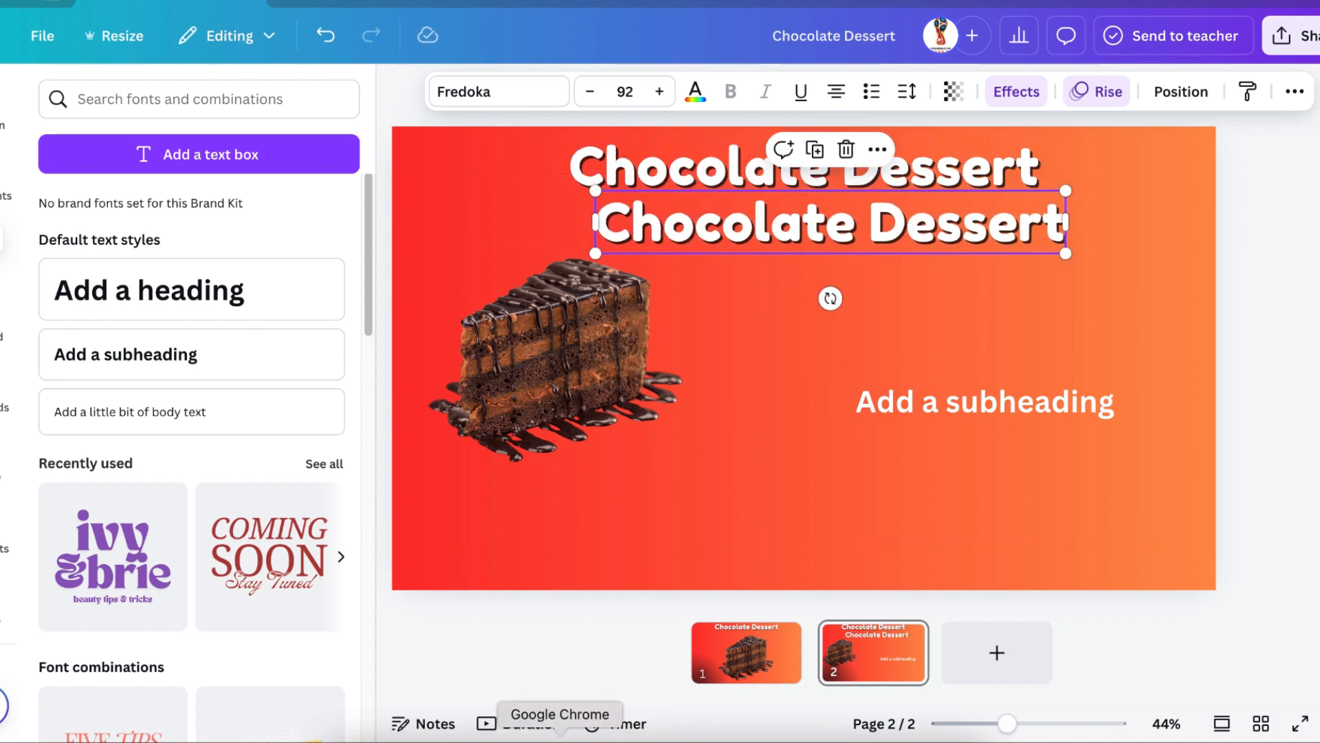
Switch to Google Chrome and look through the Peanut Butter Pie Fudge recipe for its ingredients list.
click(559, 736)
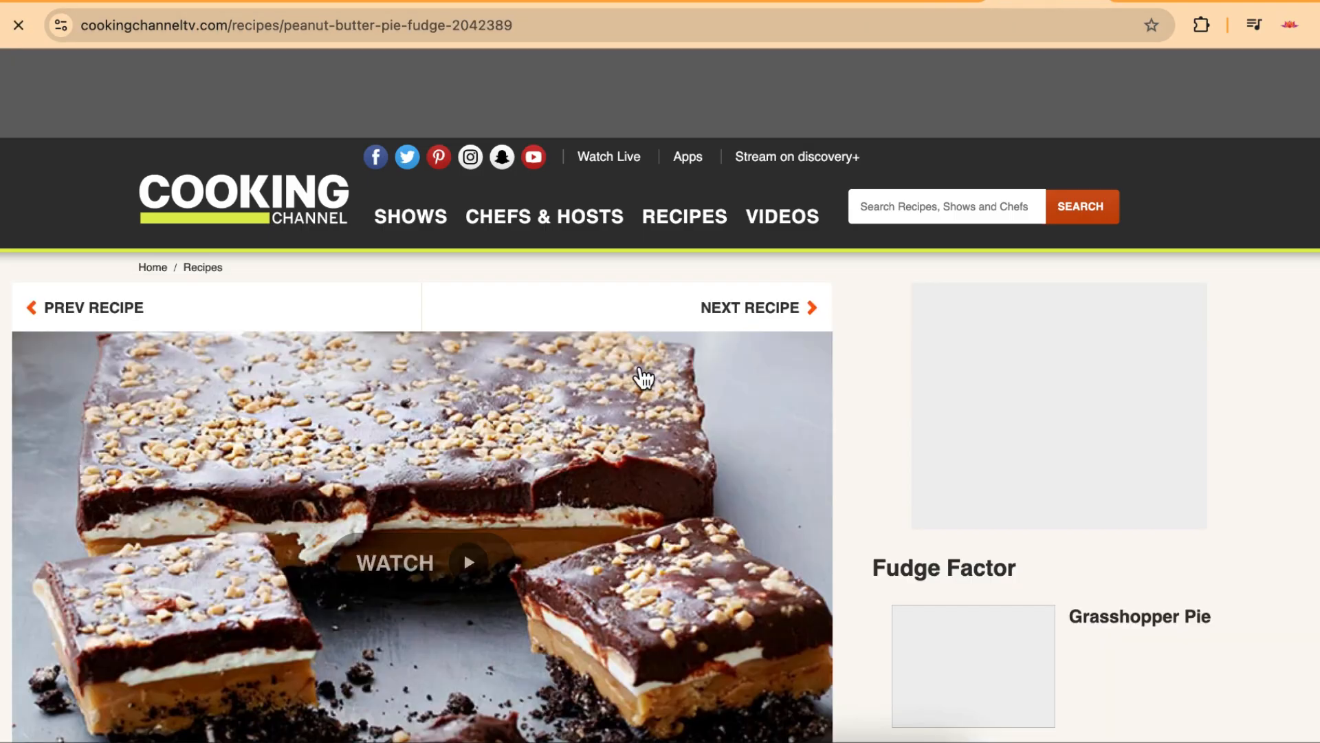
scroll(634, 362, down, 7)
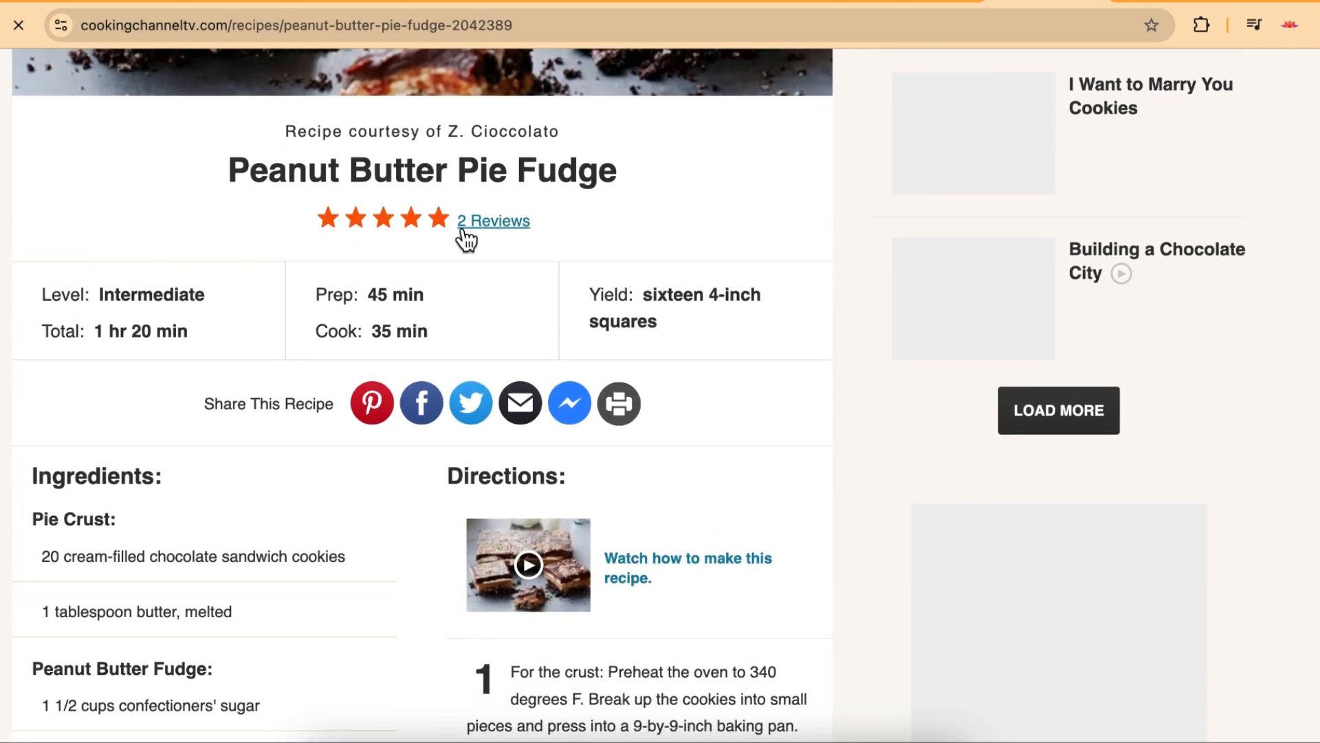
scroll(339, 333, down, 5)
drag(155, 149, 36, 147)
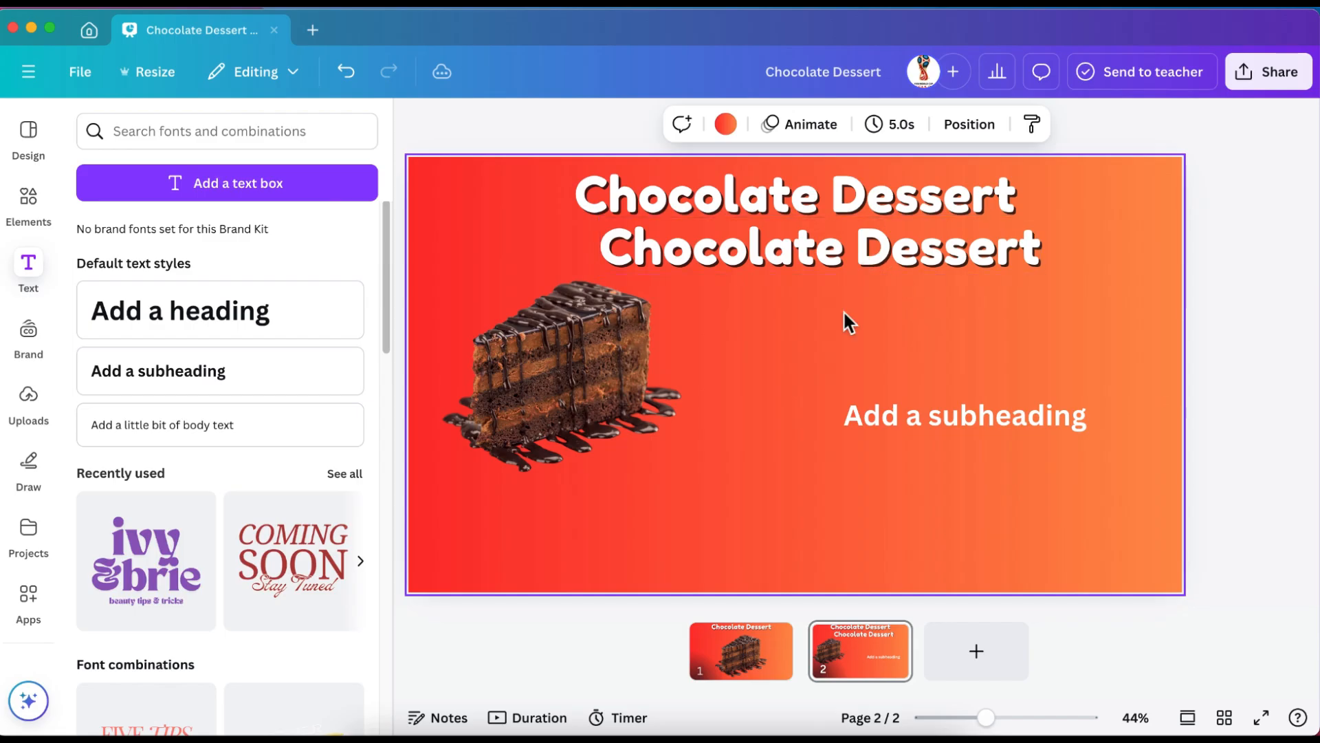
Replace the duplicated heading's text with "Ingredients" and color it yellow.
double_click(848, 260)
text(Ingredients)
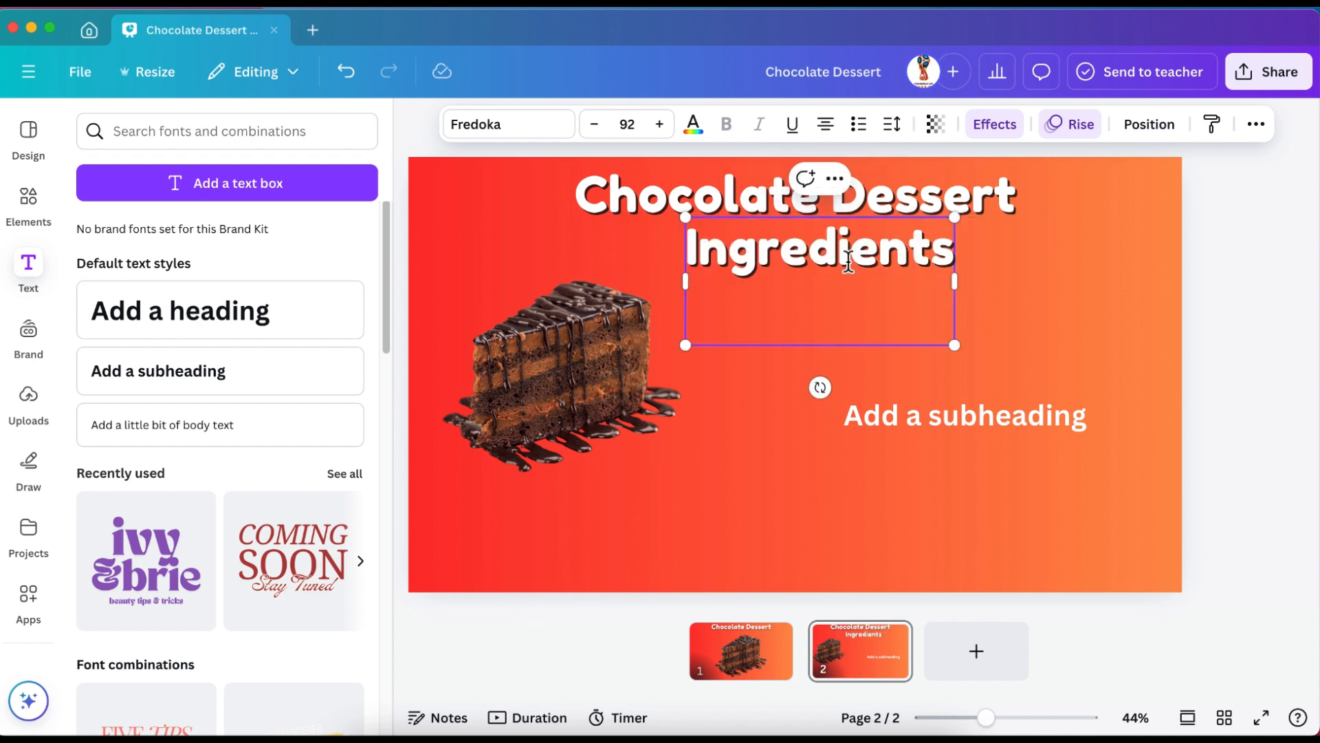
key(BackSpace)
key(super+a)
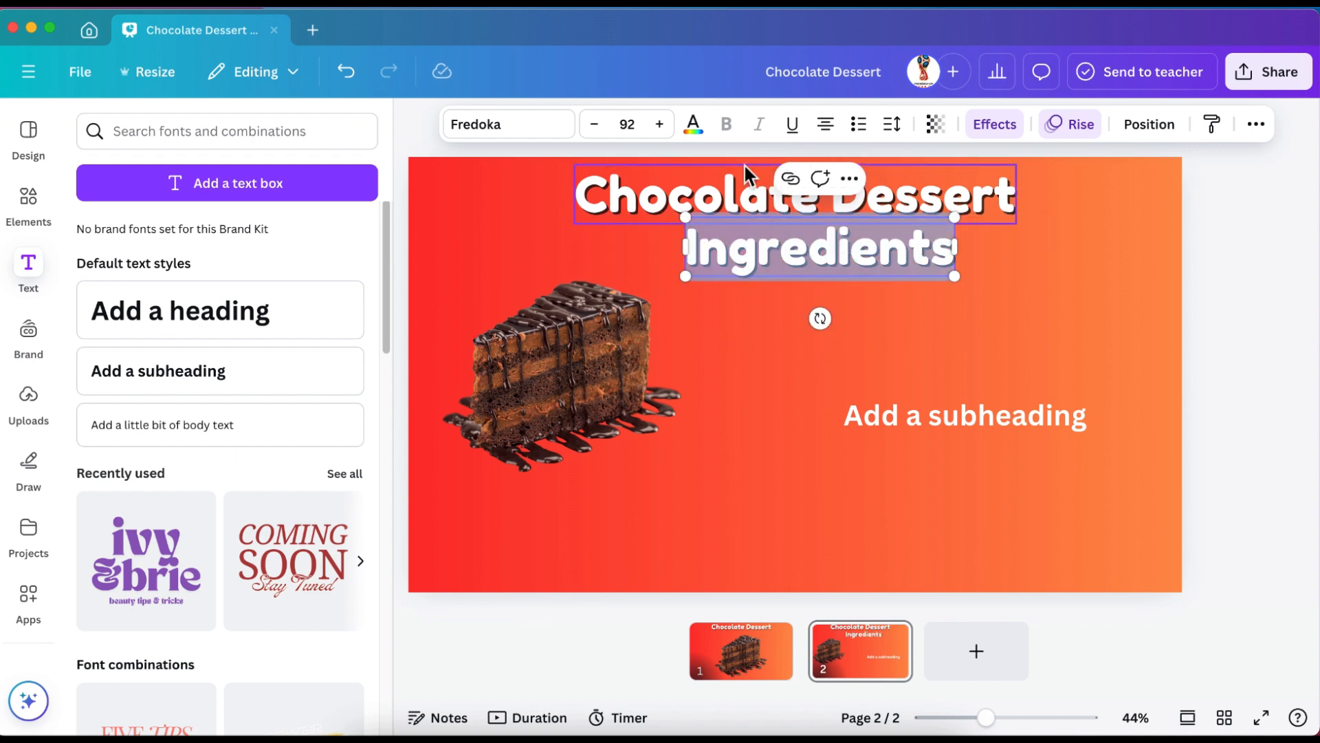
click(695, 126)
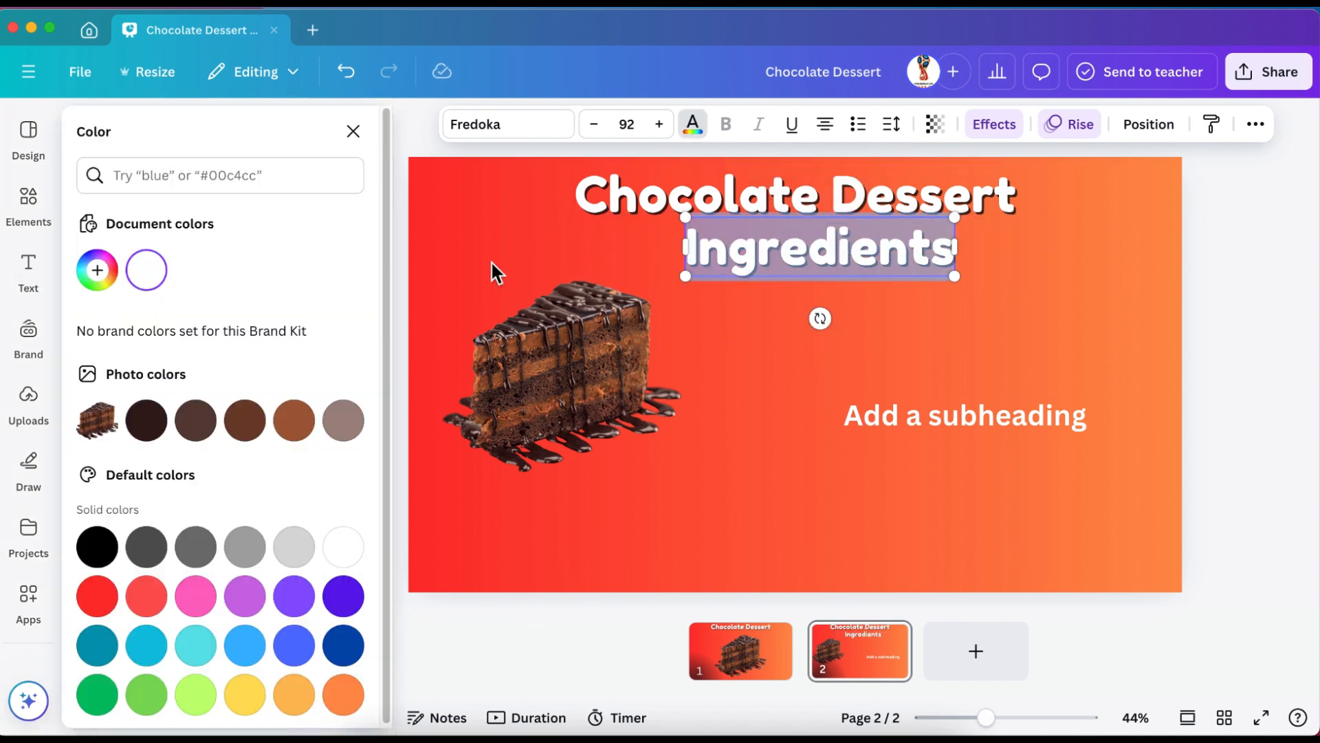
click(263, 701)
Scale the Ingredients heading down to font size 83.8 and position it beneath the Chocolate Dessert heading.
drag(688, 277, 709, 271)
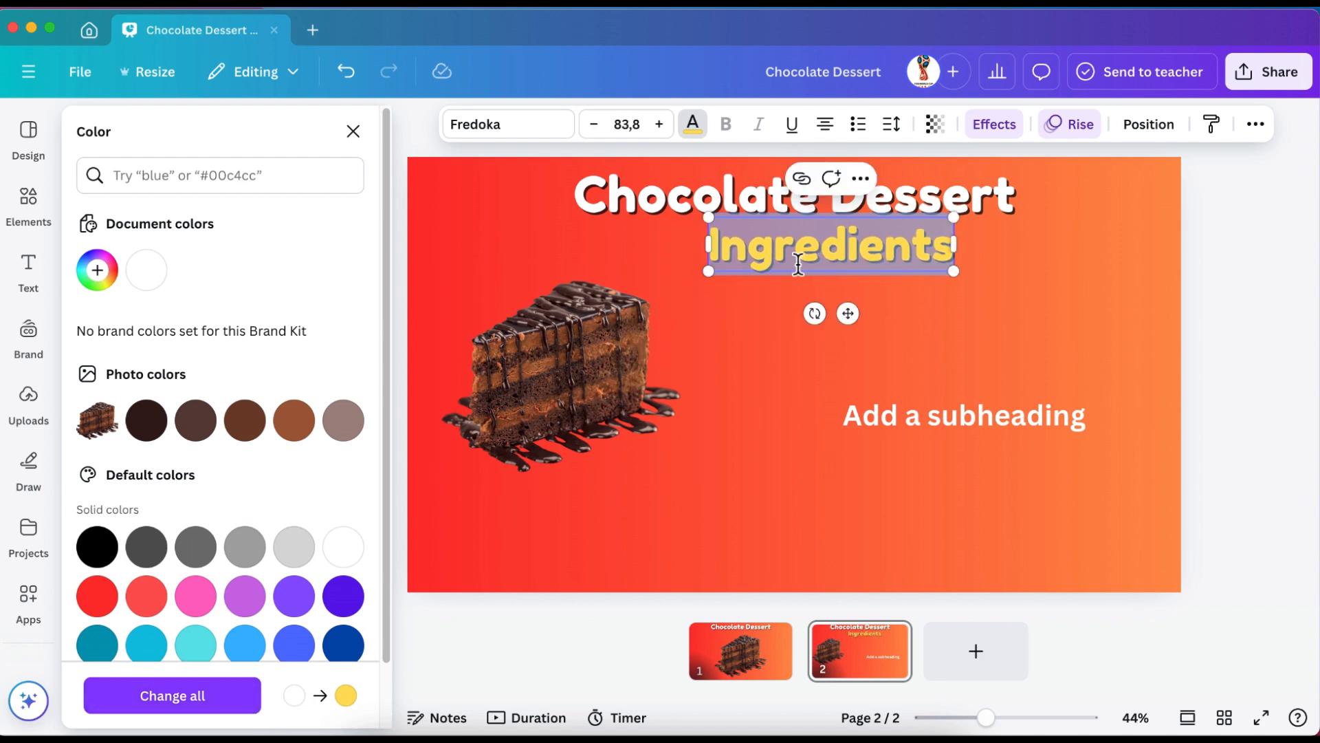
click(922, 351)
click(845, 239)
drag(845, 238, 832, 245)
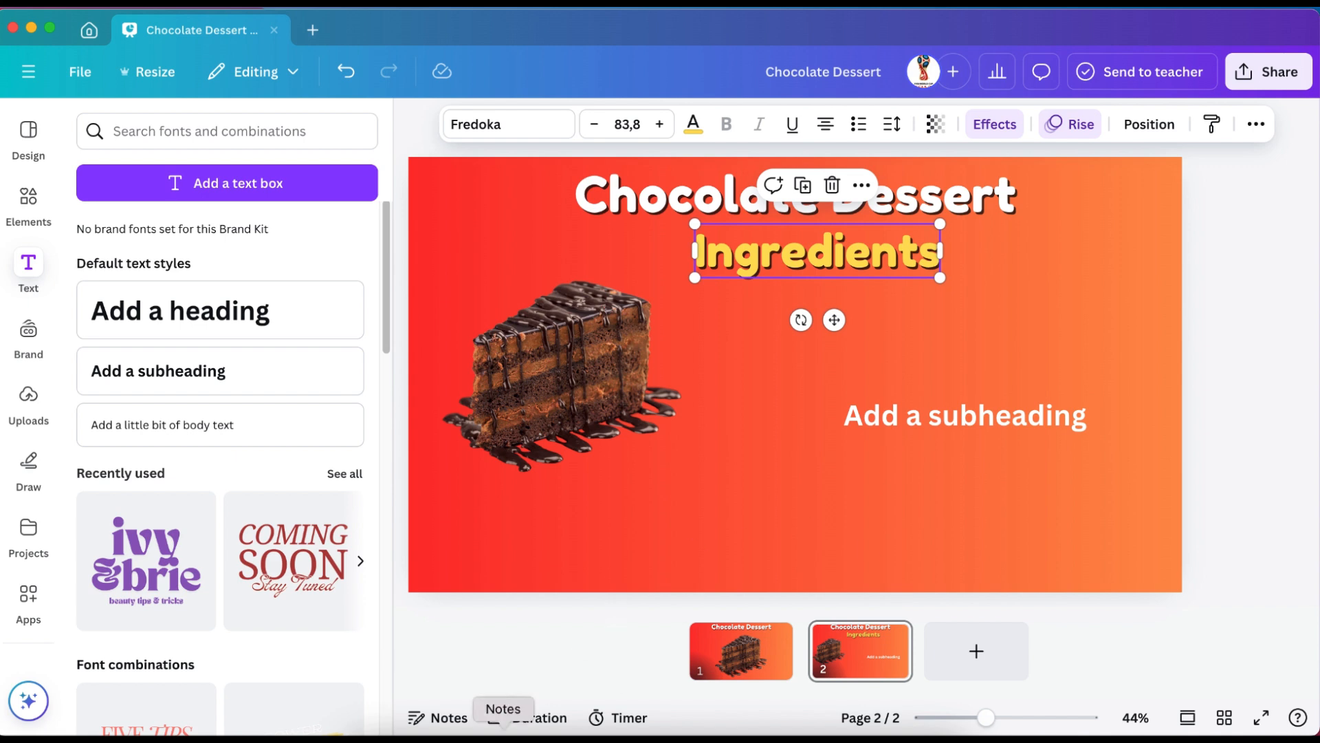
Copy the recipe's full ingredients list in Google Chrome, from the pie crust through the English toffee.
click(566, 739)
drag(15, 170, 255, 599)
scroll(101, 345, down, 5)
scroll(118, 383, down, 10)
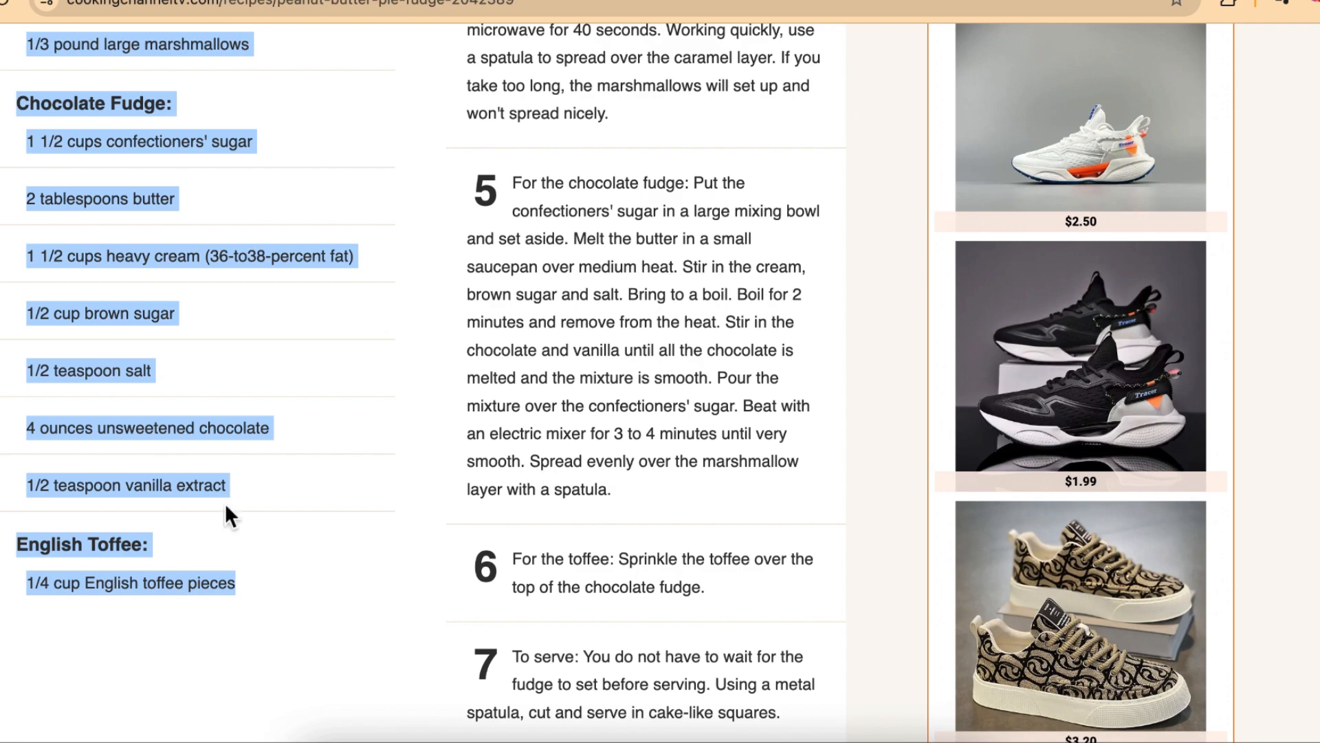
right_click(46, 133)
click(74, 173)
Switch back to Canva, replace the subheading text with the copied ingredients and set its font size to 40.
click(712, 740)
key(super+v)
drag(842, 403, 724, 285)
click(606, 128)
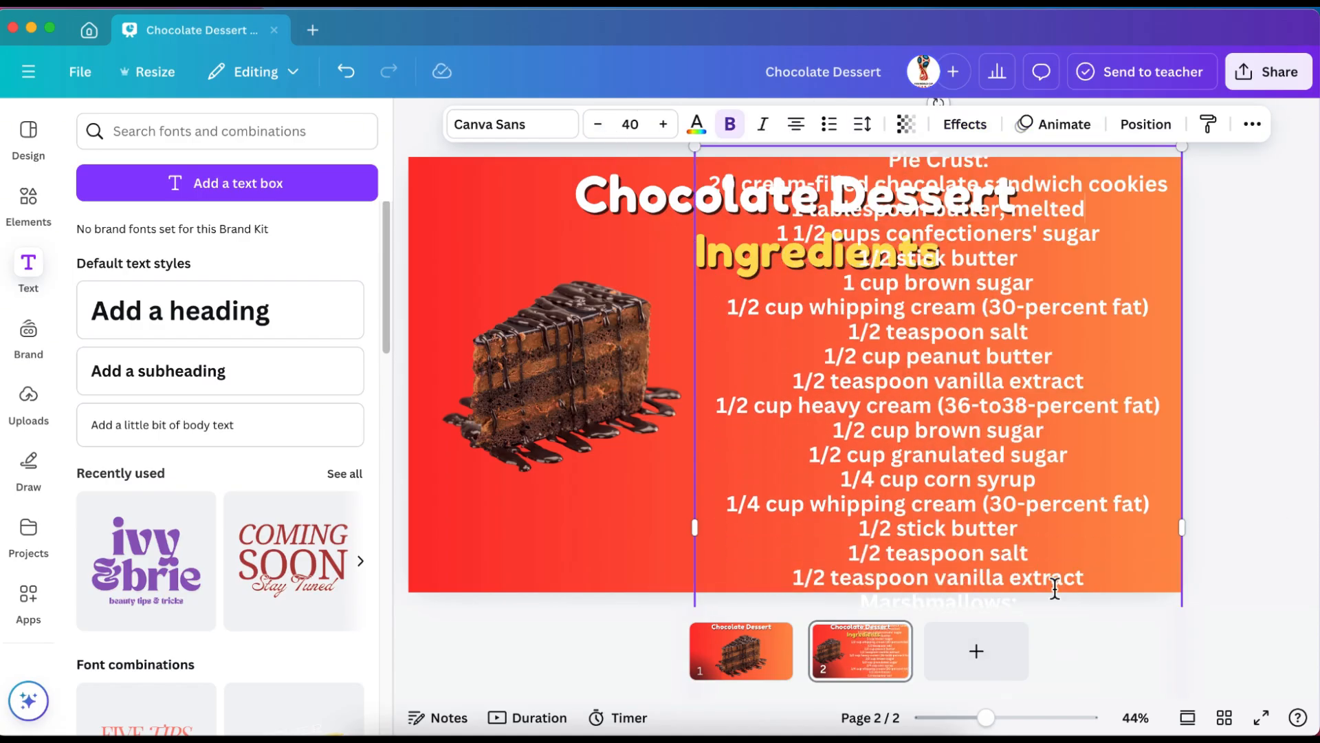
Merge the pasted ingredient lines into running text separated by hyphens, leaving out the section titles.
key(BackSpace)
text(-)
key(BackSpace)
text(-)
key(BackSpace)
text(-)
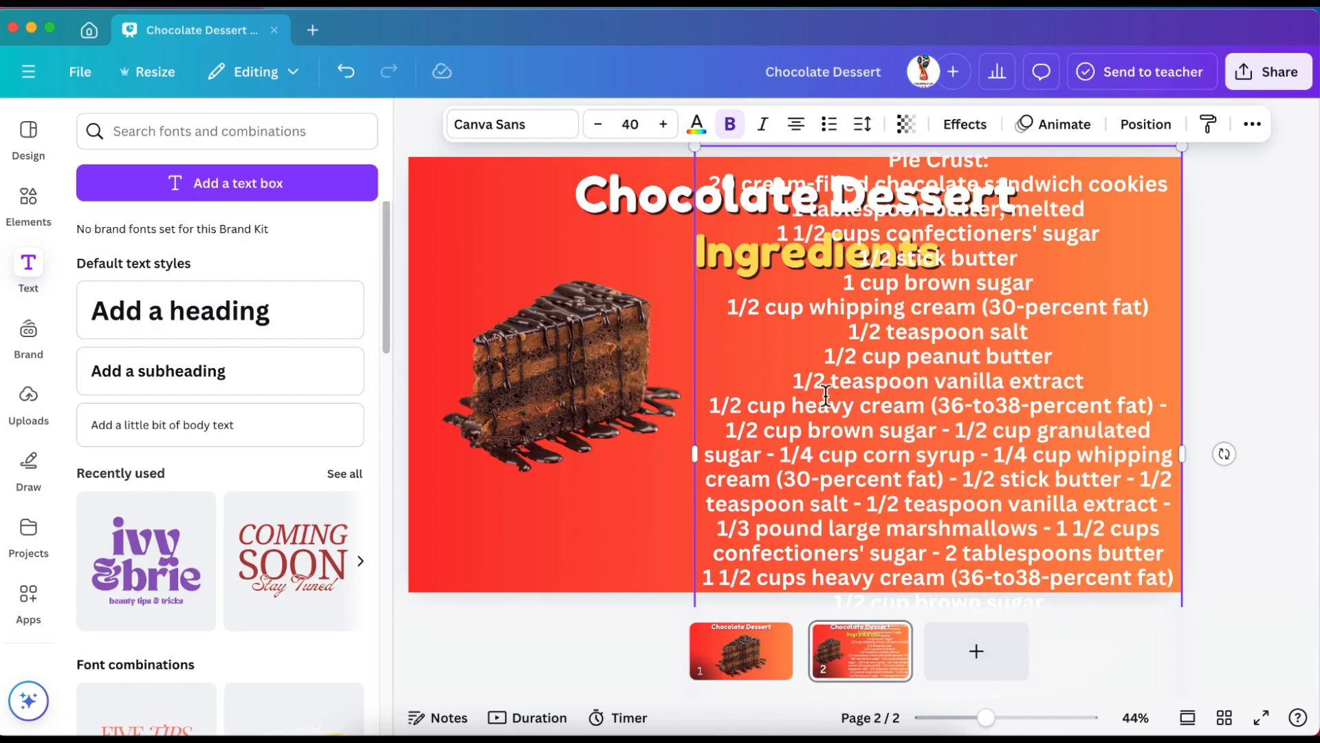
key(BackSpace)
text(-)
key(BackSpace)
text(-)
key(BackSpace)
text(-)
Move the cake photo slightly down and enlarge the ingredients text to font size 29.1.
drag(571, 386, 559, 420)
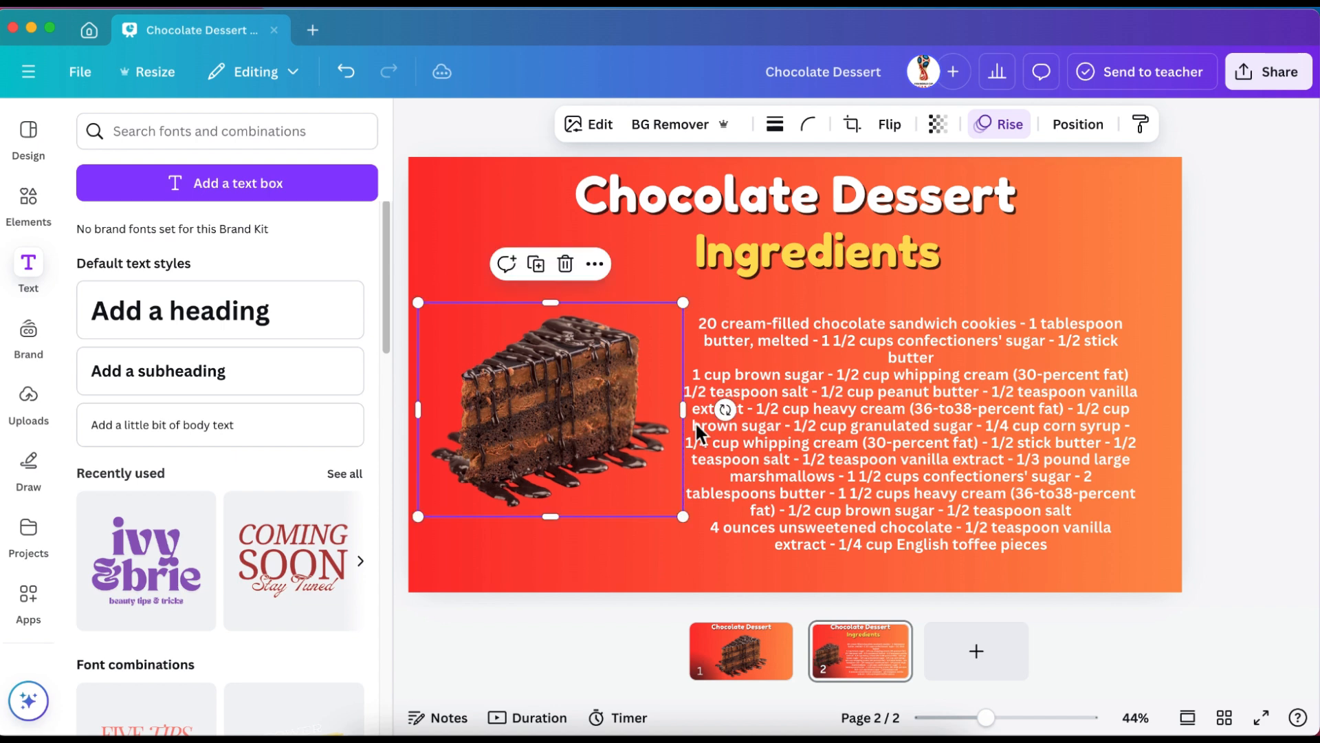
click(702, 434)
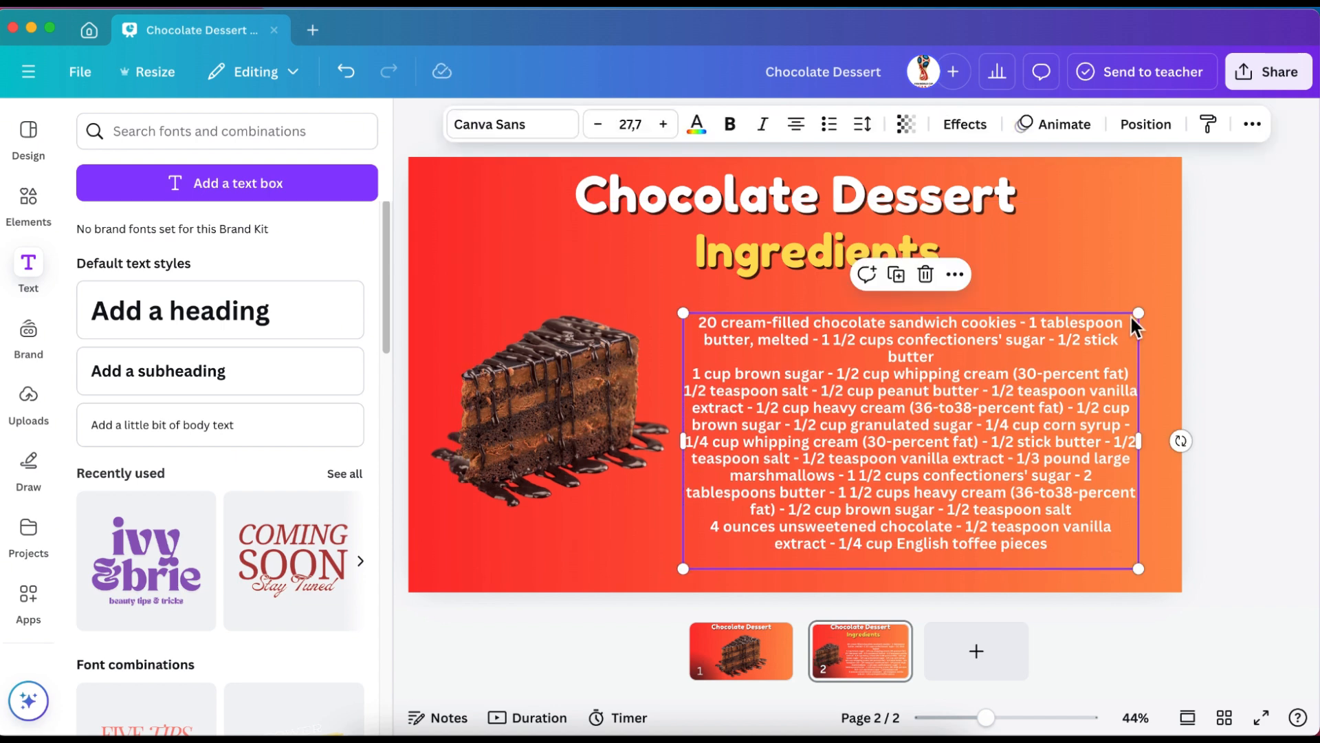
drag(1132, 320, 1163, 299)
Replace the remaining line breaks in the ingredients text with hyphens so it forms one continuous paragraph.
click(693, 364)
key(BackSpace)
text(-)
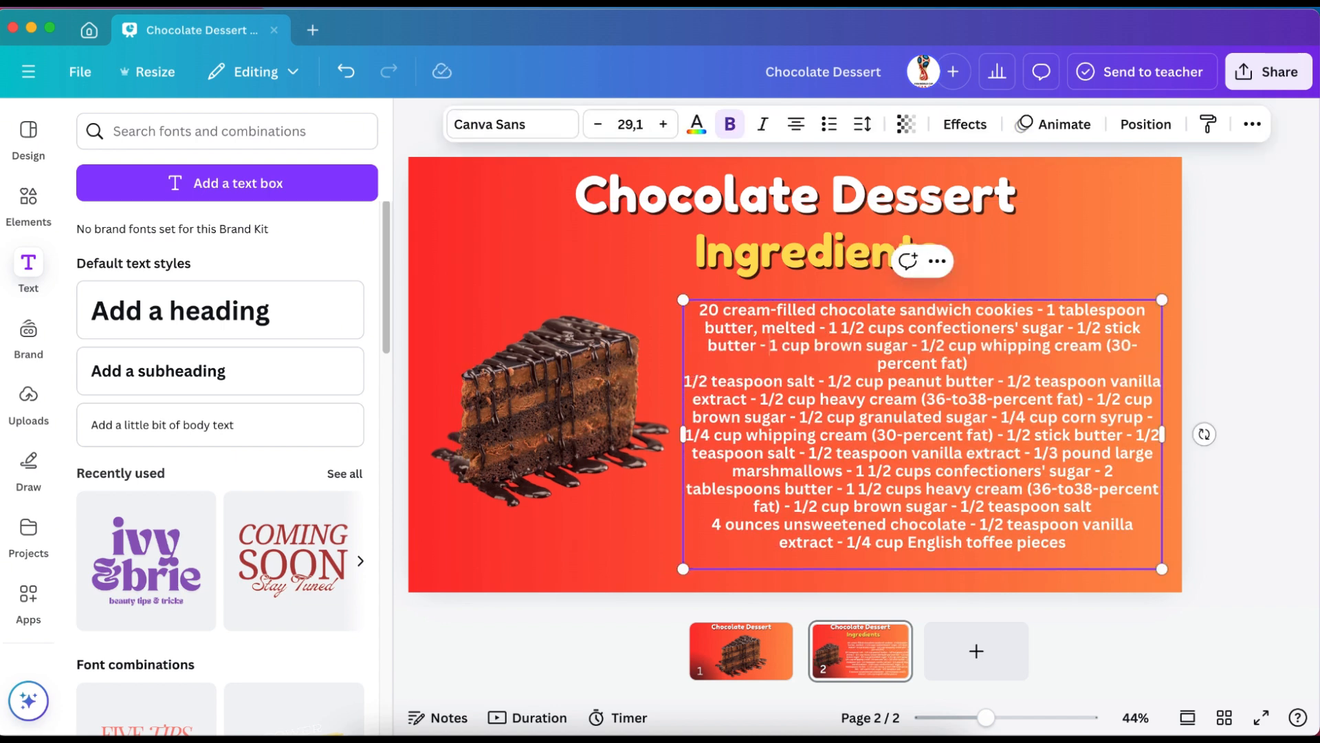
click(693, 385)
key(BackSpace)
text(-)
click(722, 522)
key(BackSpace)
text(-)
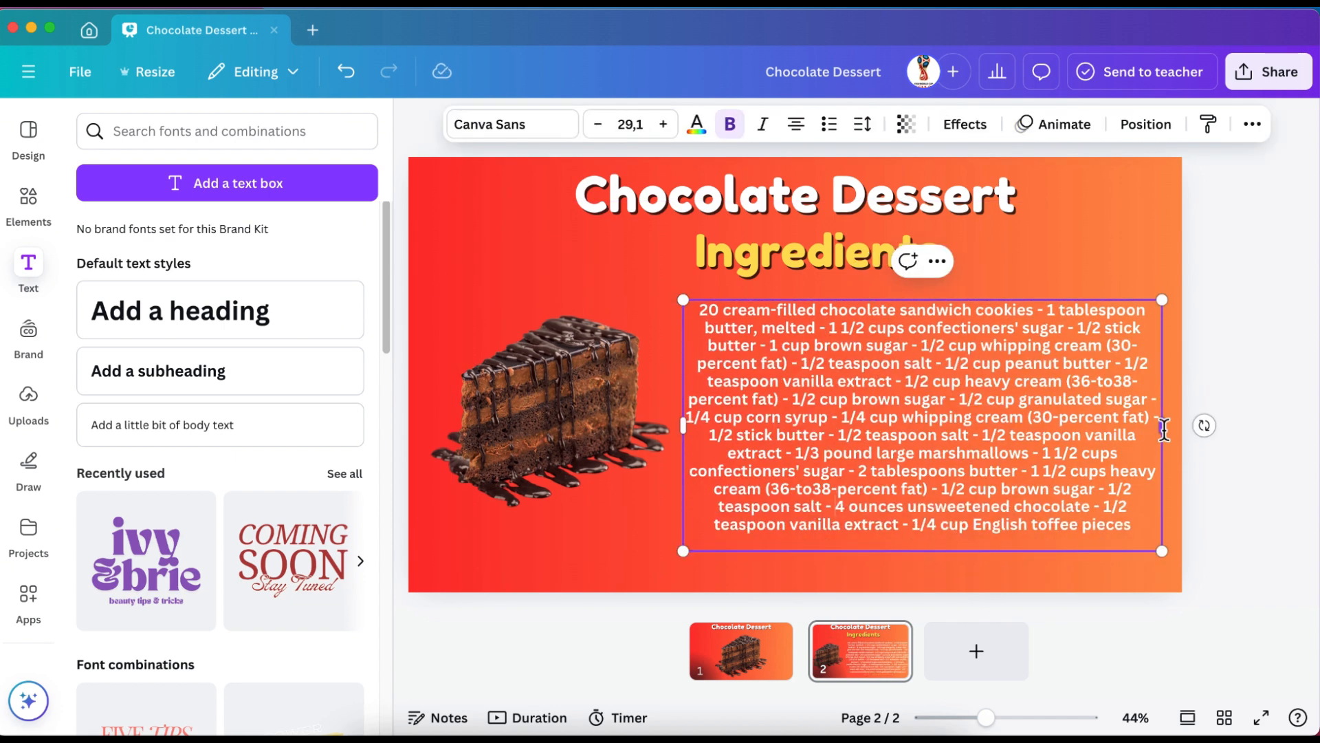
Resize the ingredients text box, bring its font size to 31.3 and position it under the Ingredients heading.
drag(1165, 430, 1141, 425)
drag(1140, 550, 1159, 561)
drag(1159, 431, 1154, 507)
click(664, 124)
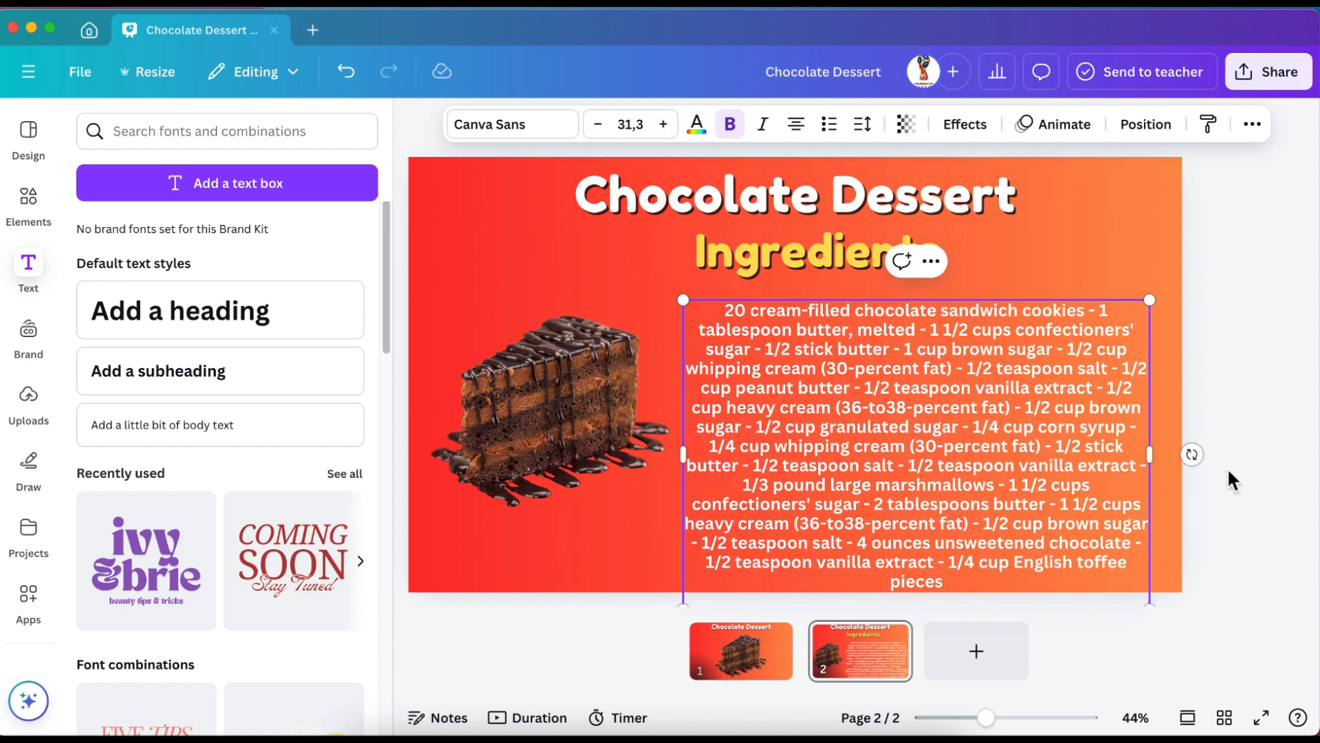
drag(948, 474, 959, 462)
Apply a Pan animation to the ingredients text on enter, with the leftward direction.
click(964, 127)
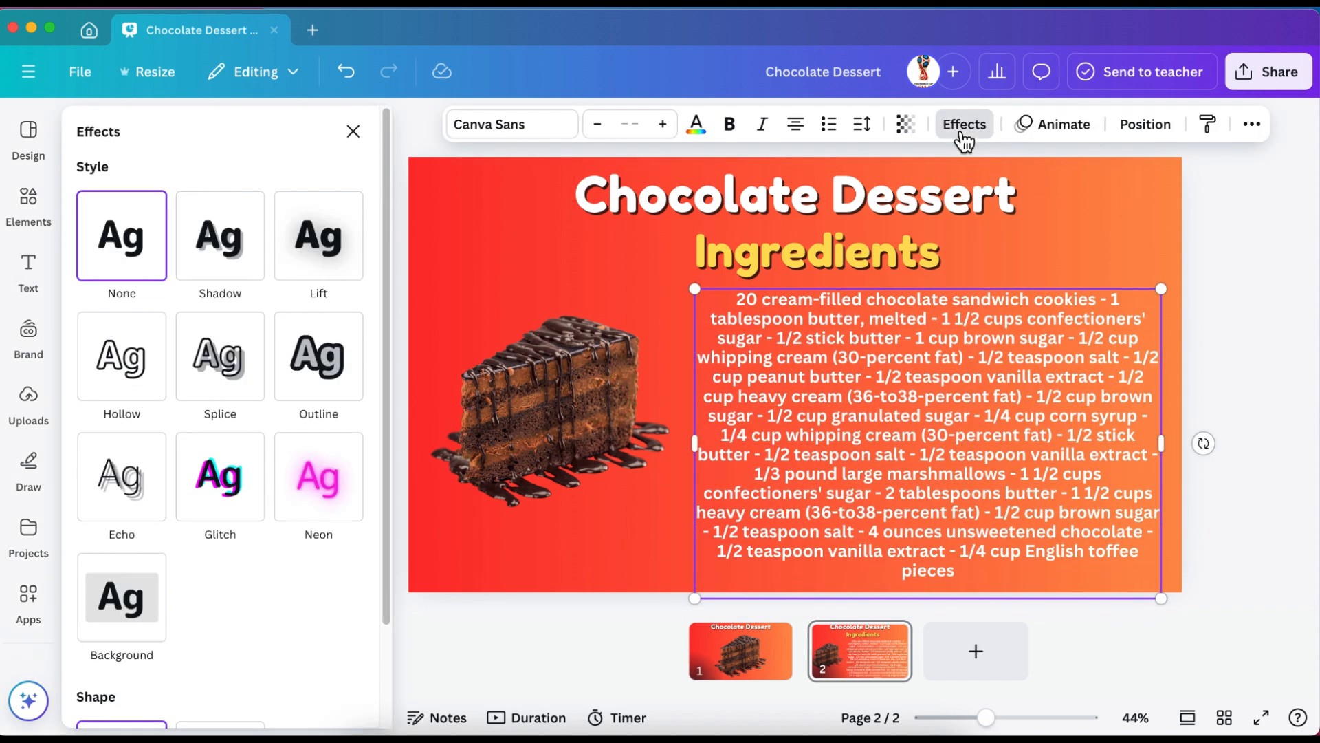
click(1090, 130)
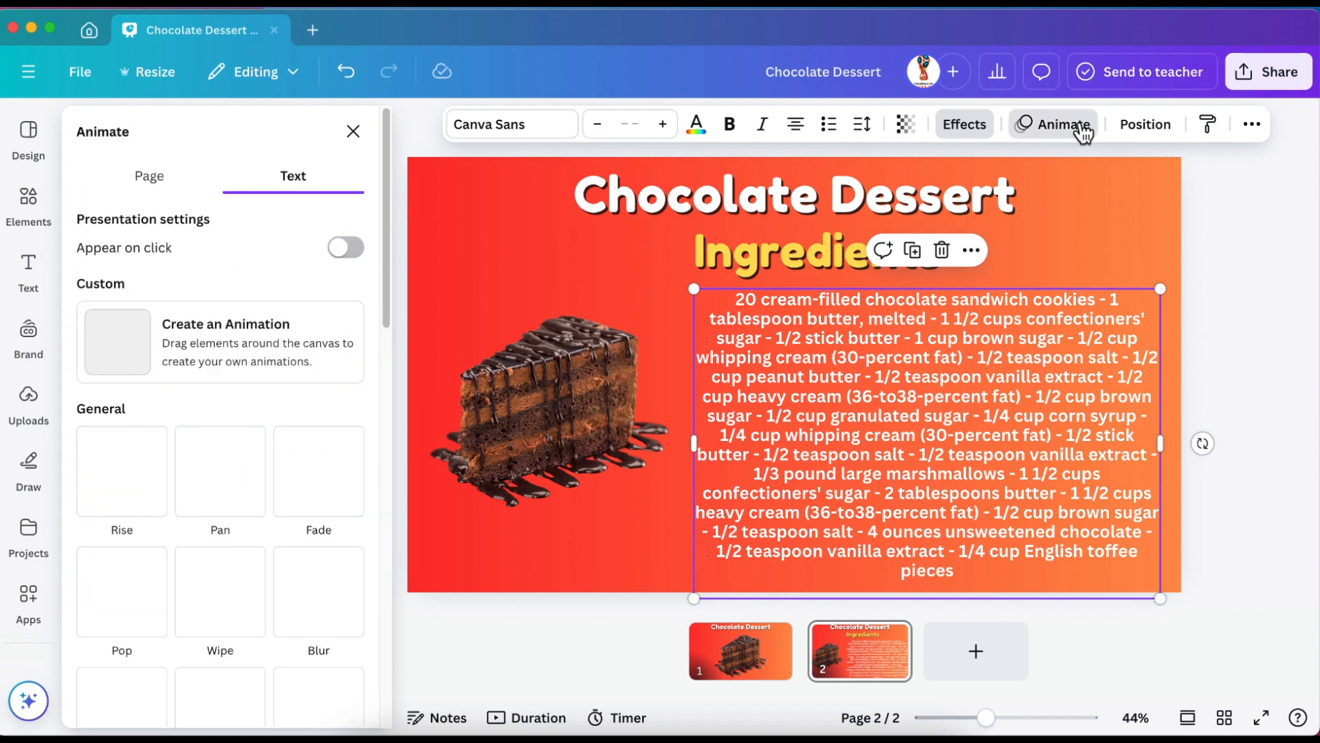
click(225, 502)
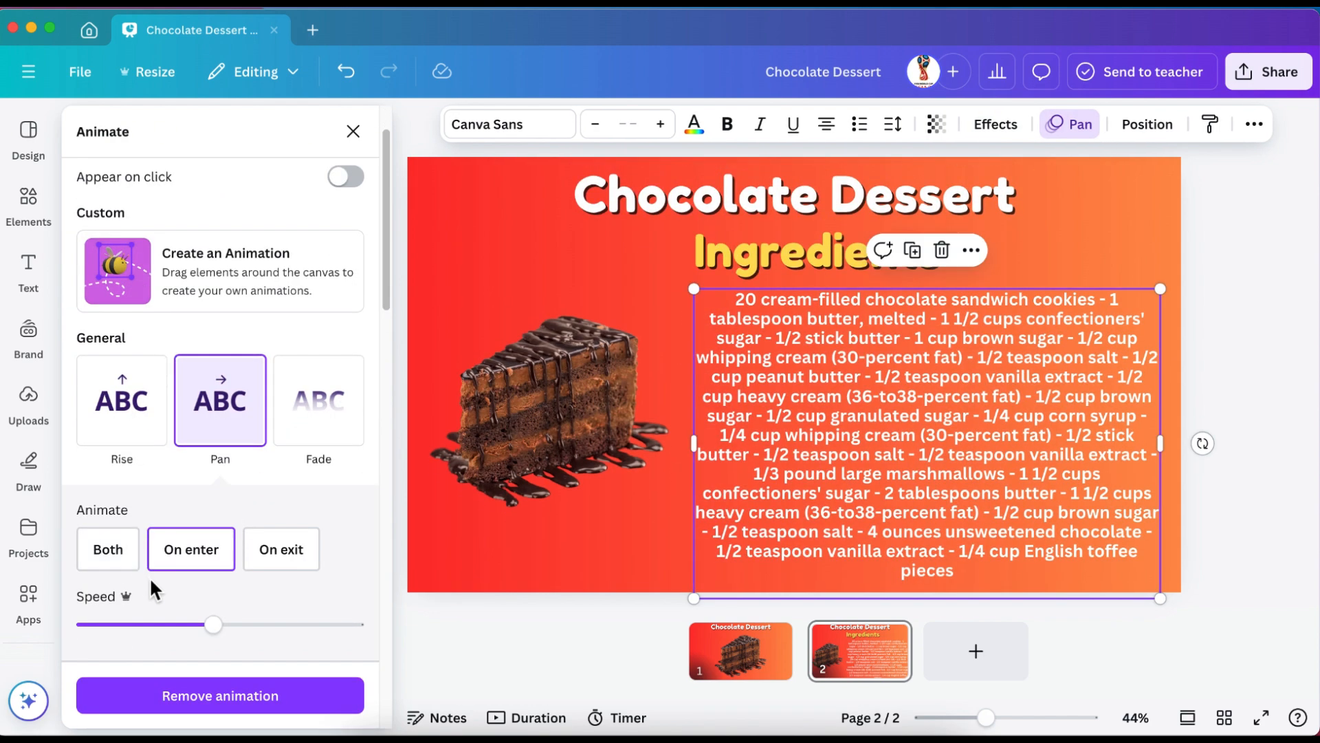
scroll(144, 571, down, 3)
click(111, 534)
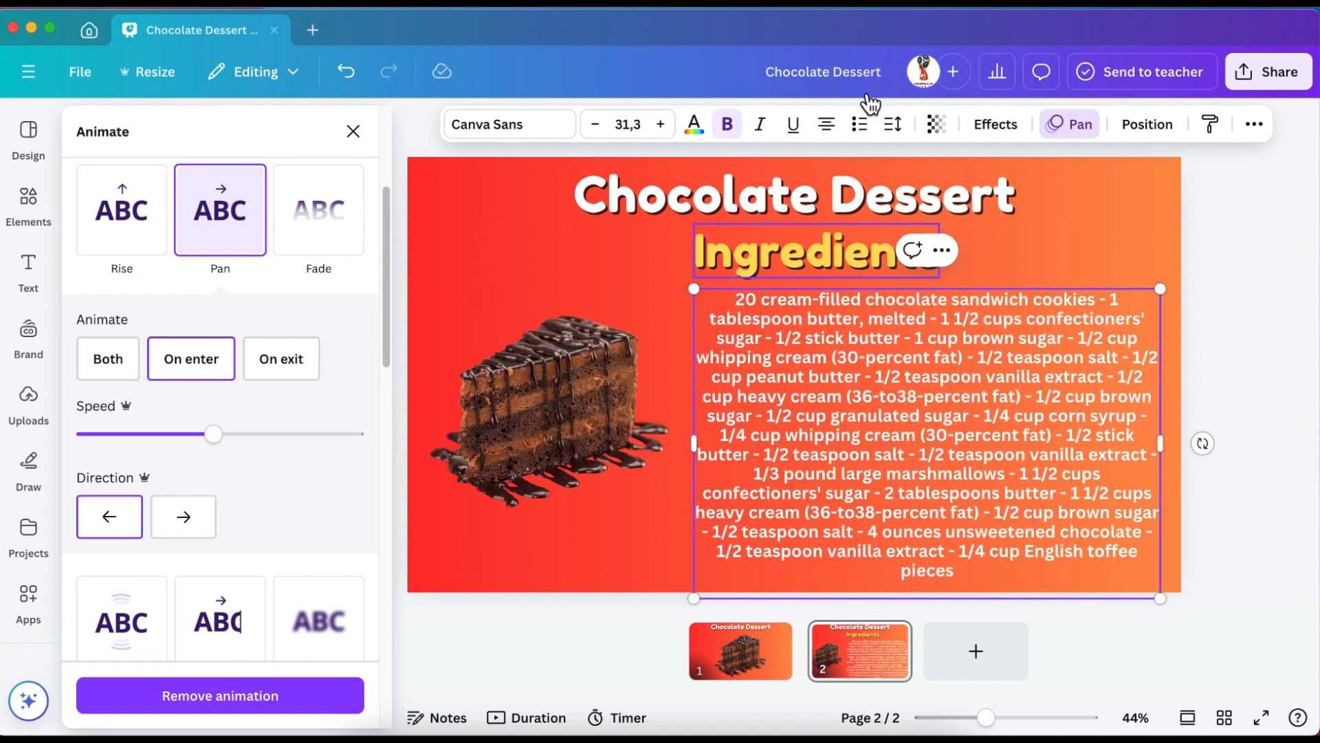
Justify the ingredients paragraph and deselect its text box.
click(831, 124)
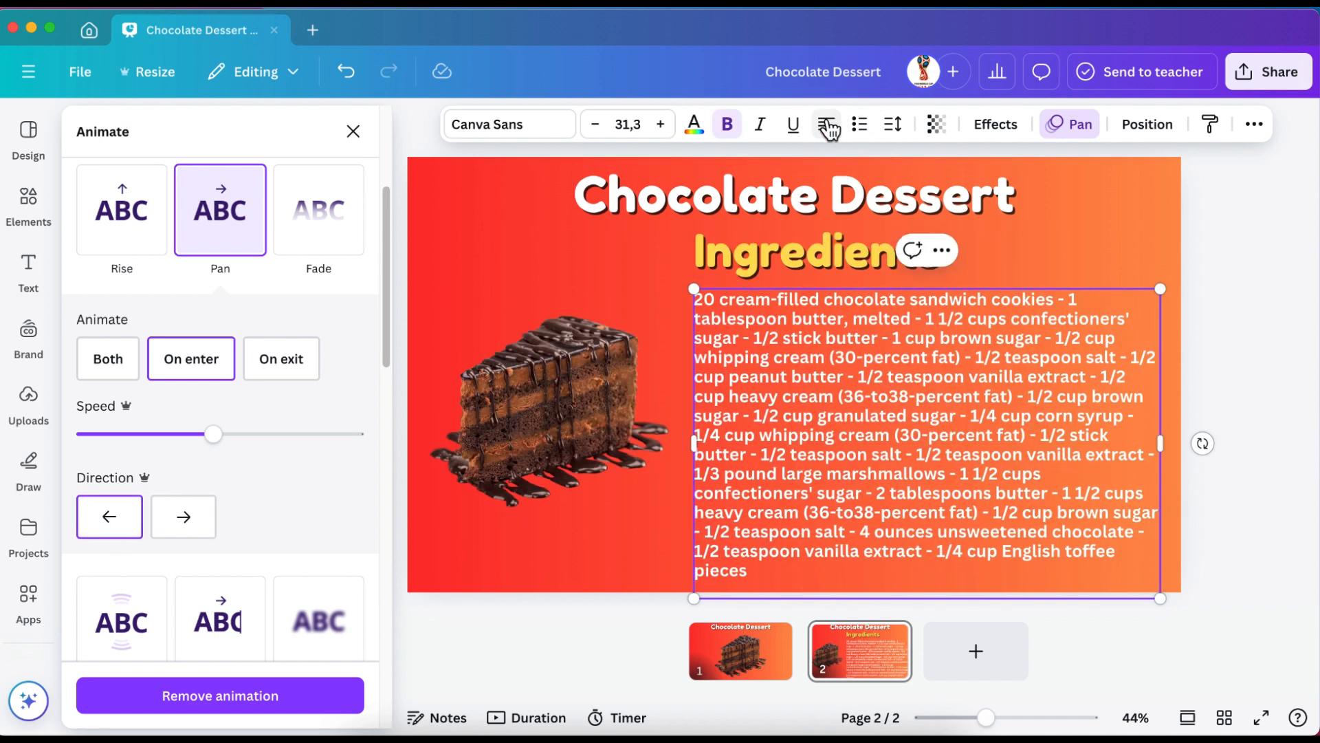
click(831, 124)
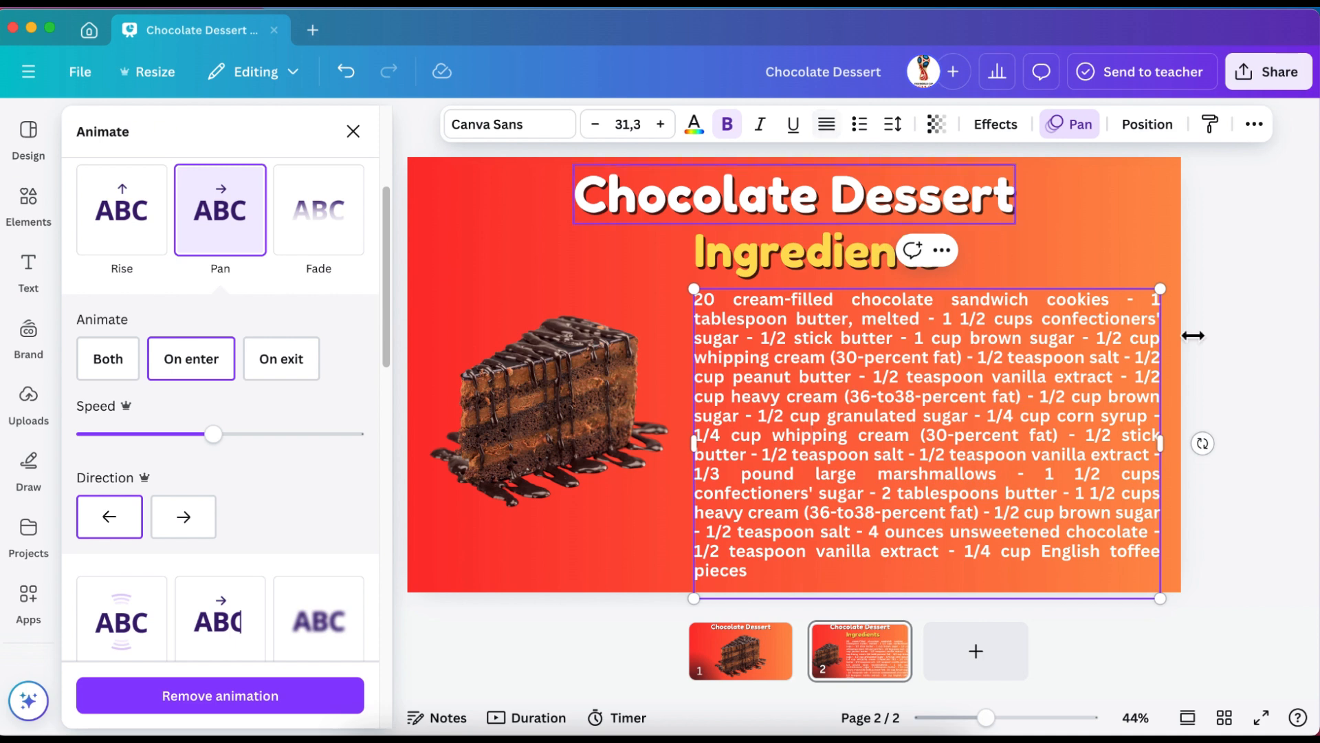
click(1282, 401)
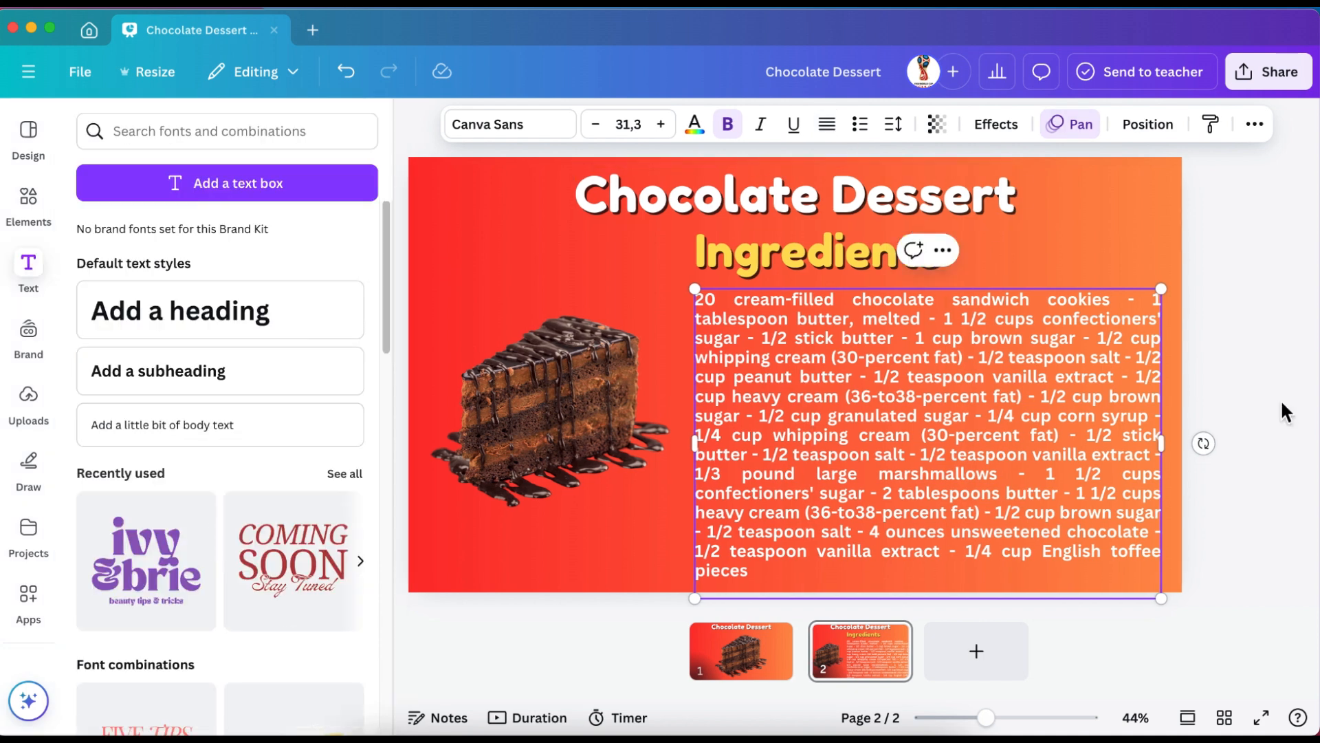
click(1271, 384)
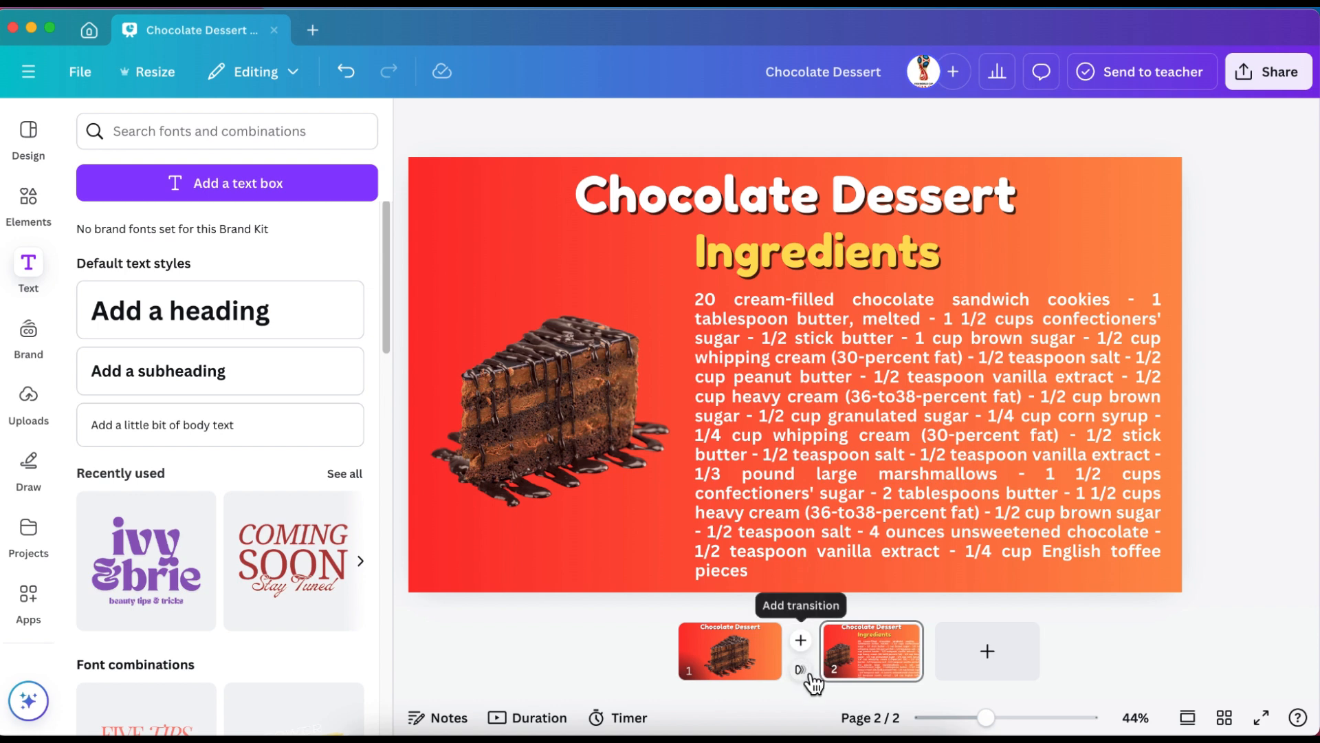
Add a 1.3-second Match & Move transition between pages 1 and 2 and play the timeline to preview it.
click(802, 671)
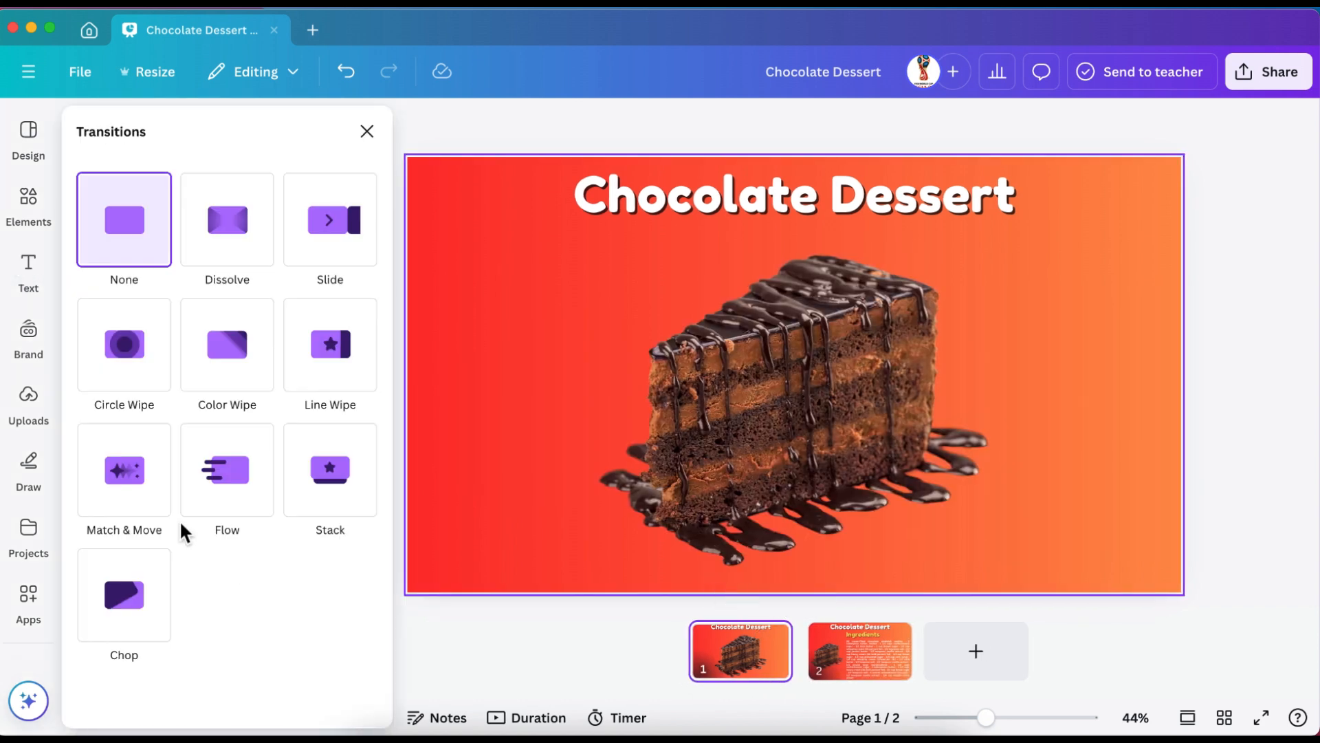
click(152, 505)
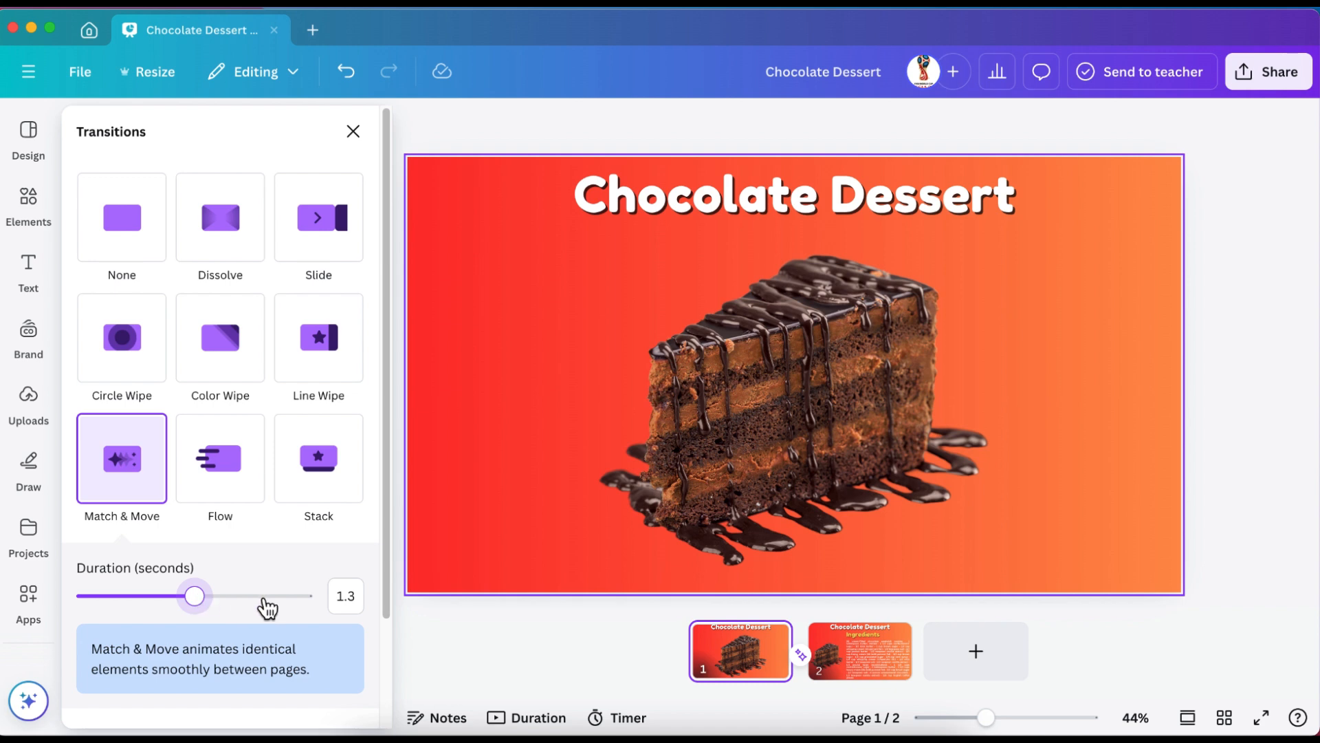
click(538, 717)
click(437, 650)
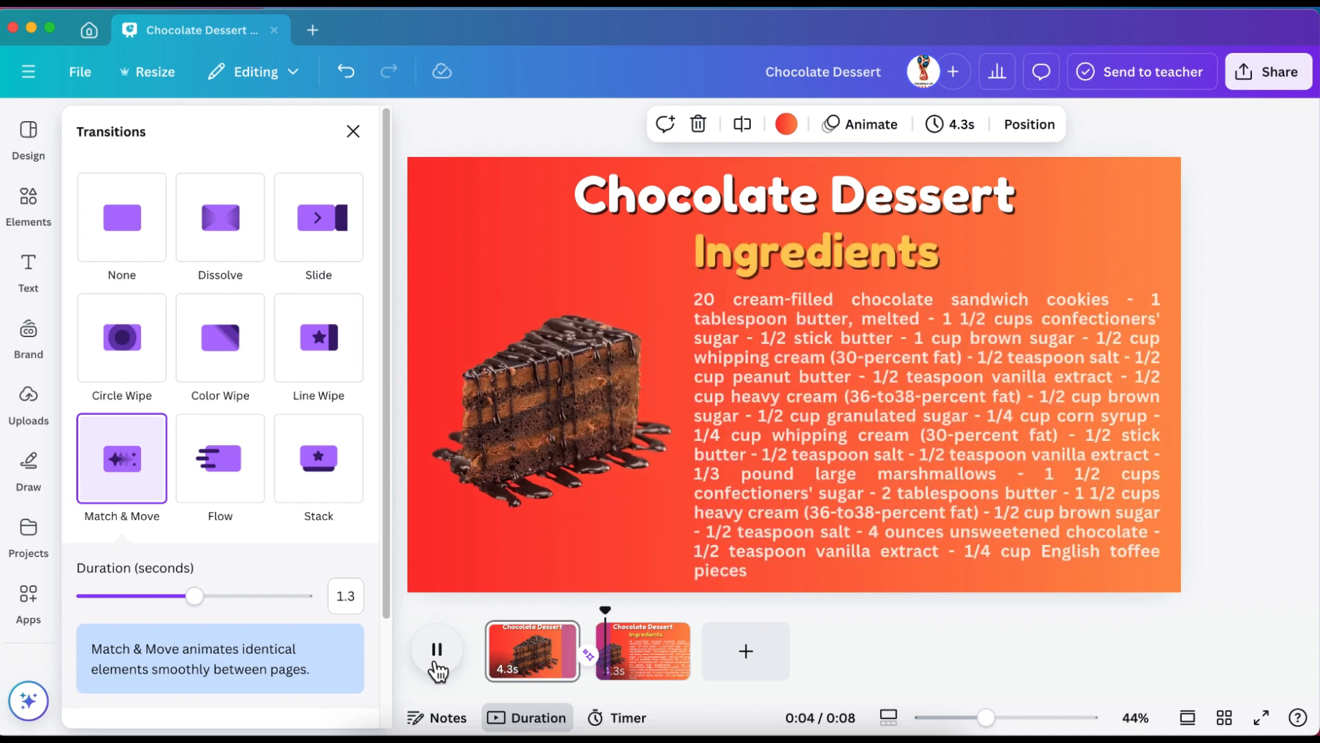
click(437, 650)
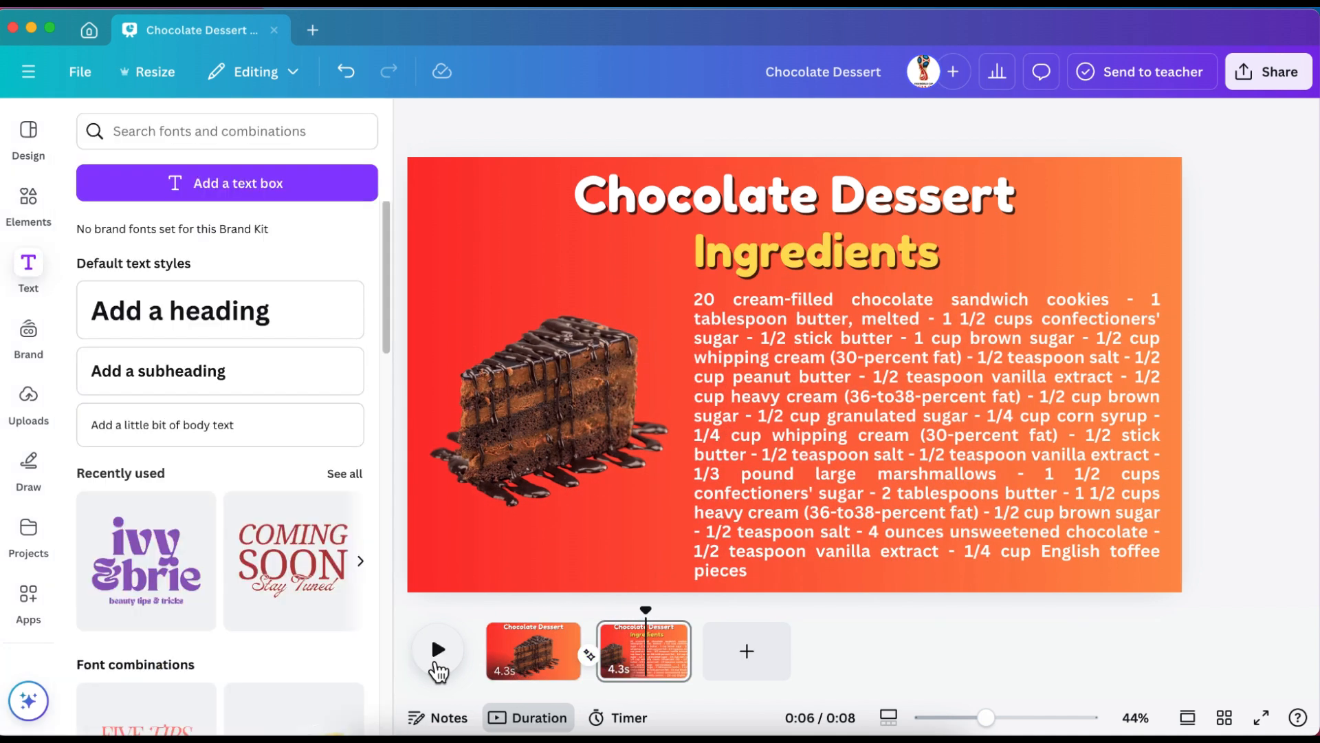
Duplicate the cake title page and the ingredients page, and move the title copy to third place, directly before the ingredients copy.
click(561, 634)
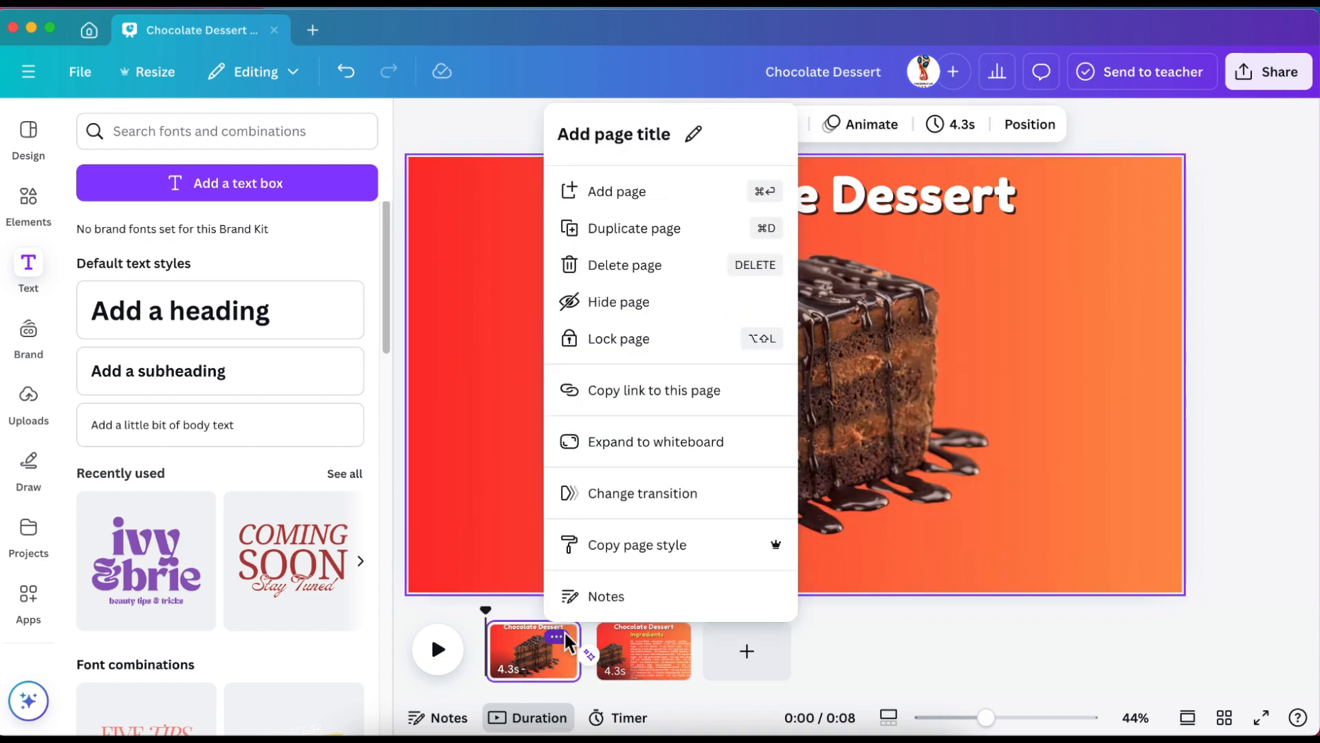
click(633, 234)
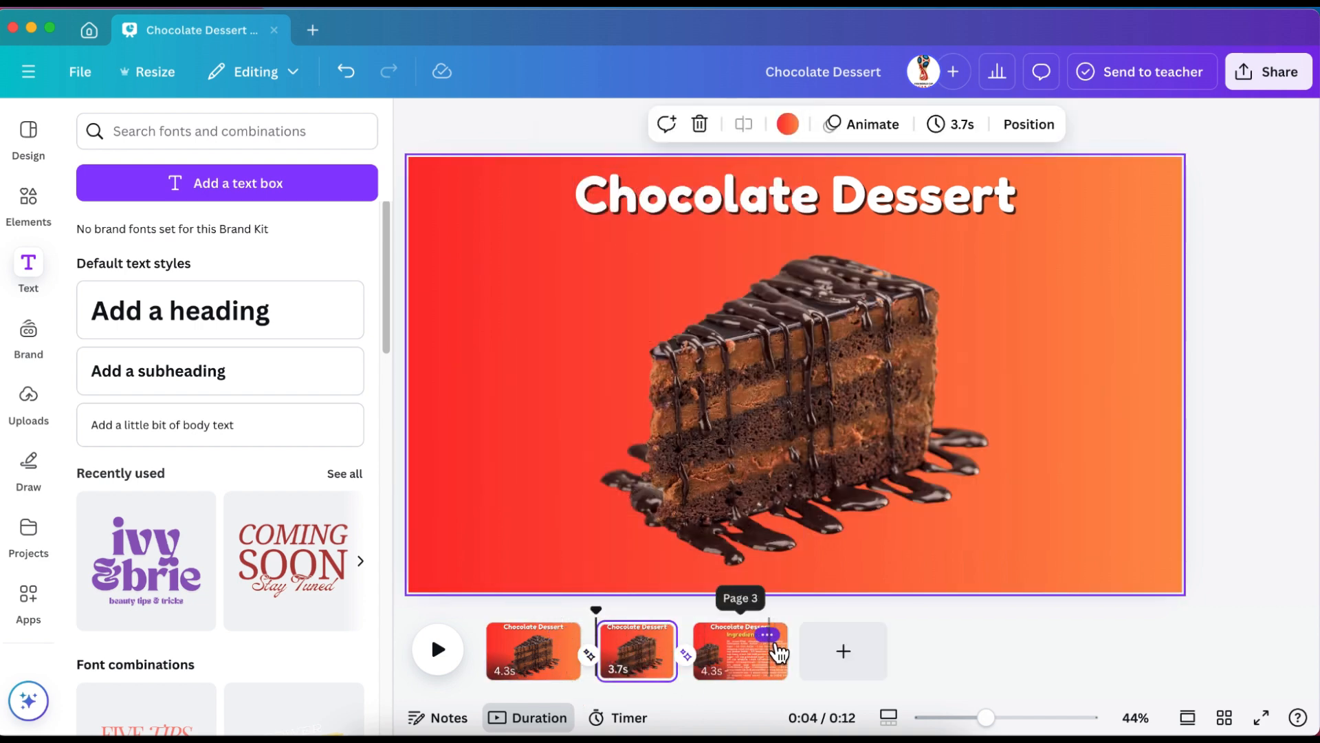
click(768, 635)
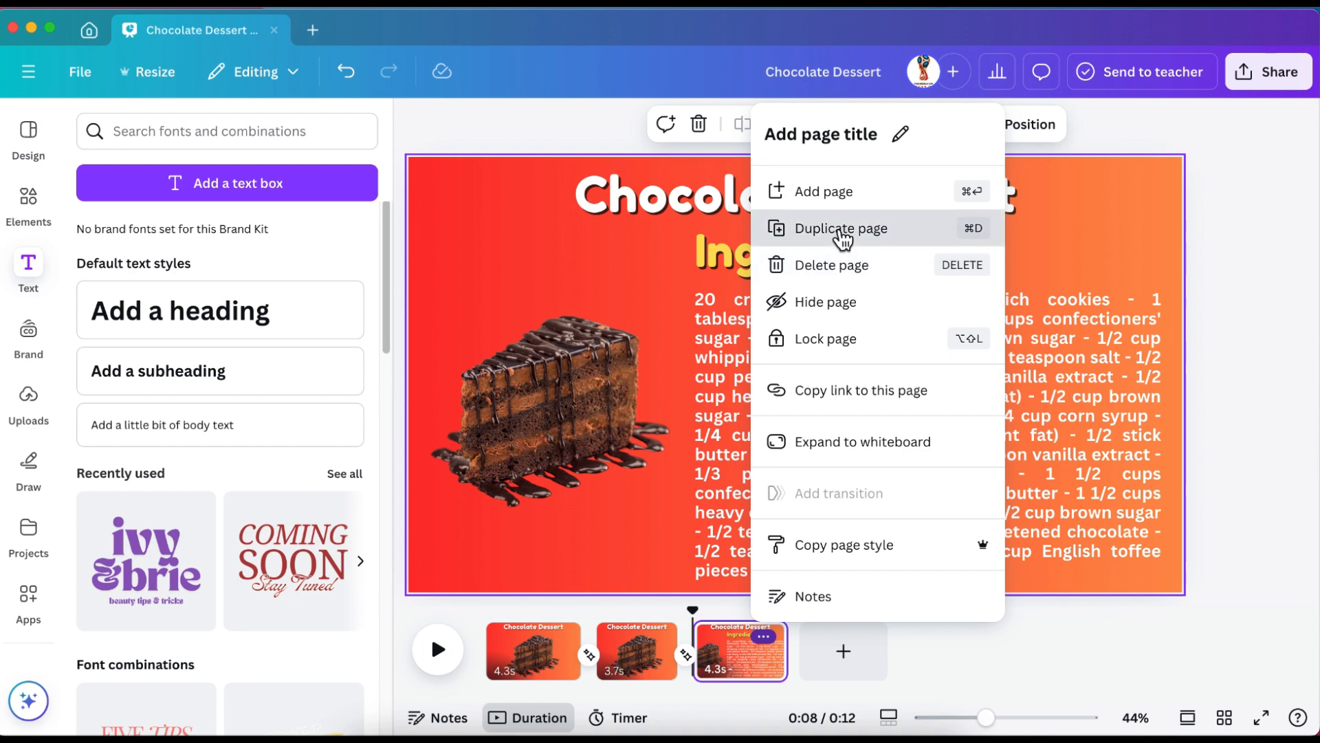
click(840, 229)
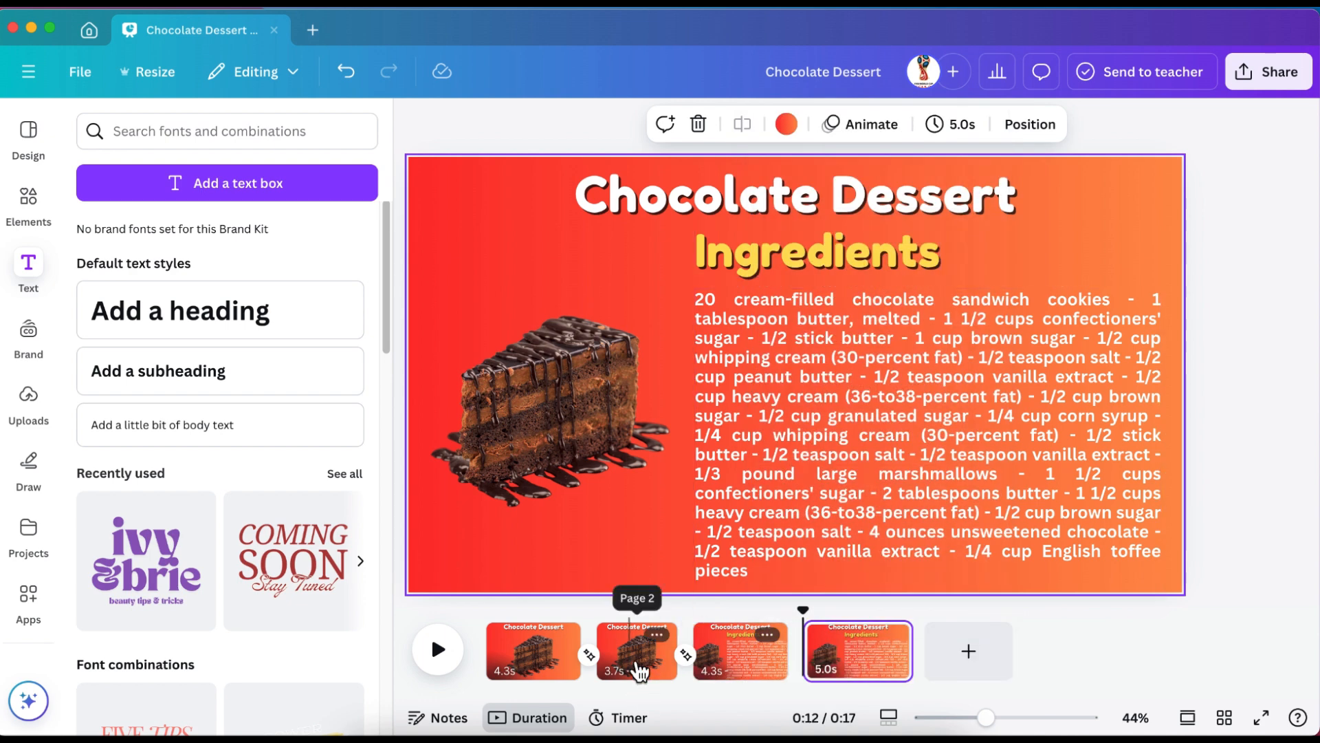
drag(640, 662, 784, 726)
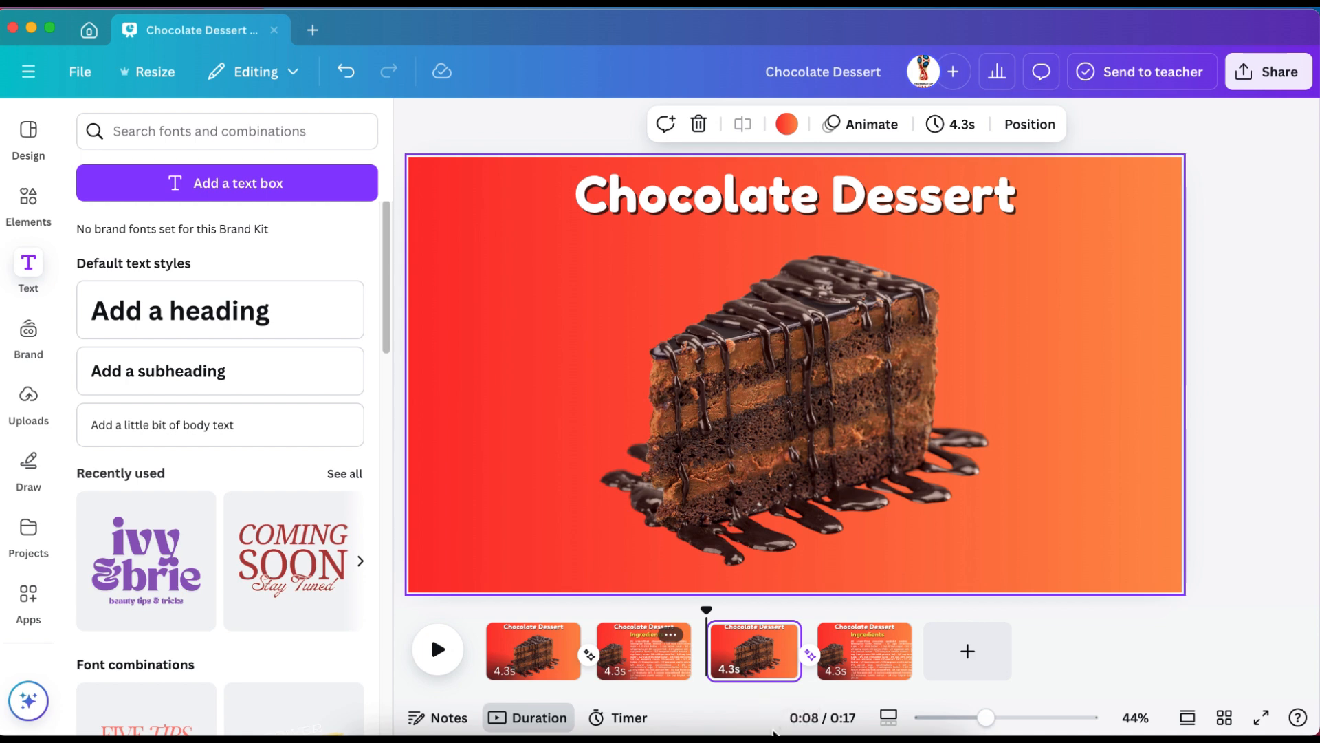
Change the background of page 3 to the default horizontal gradient from light cyan to dark blue.
click(487, 550)
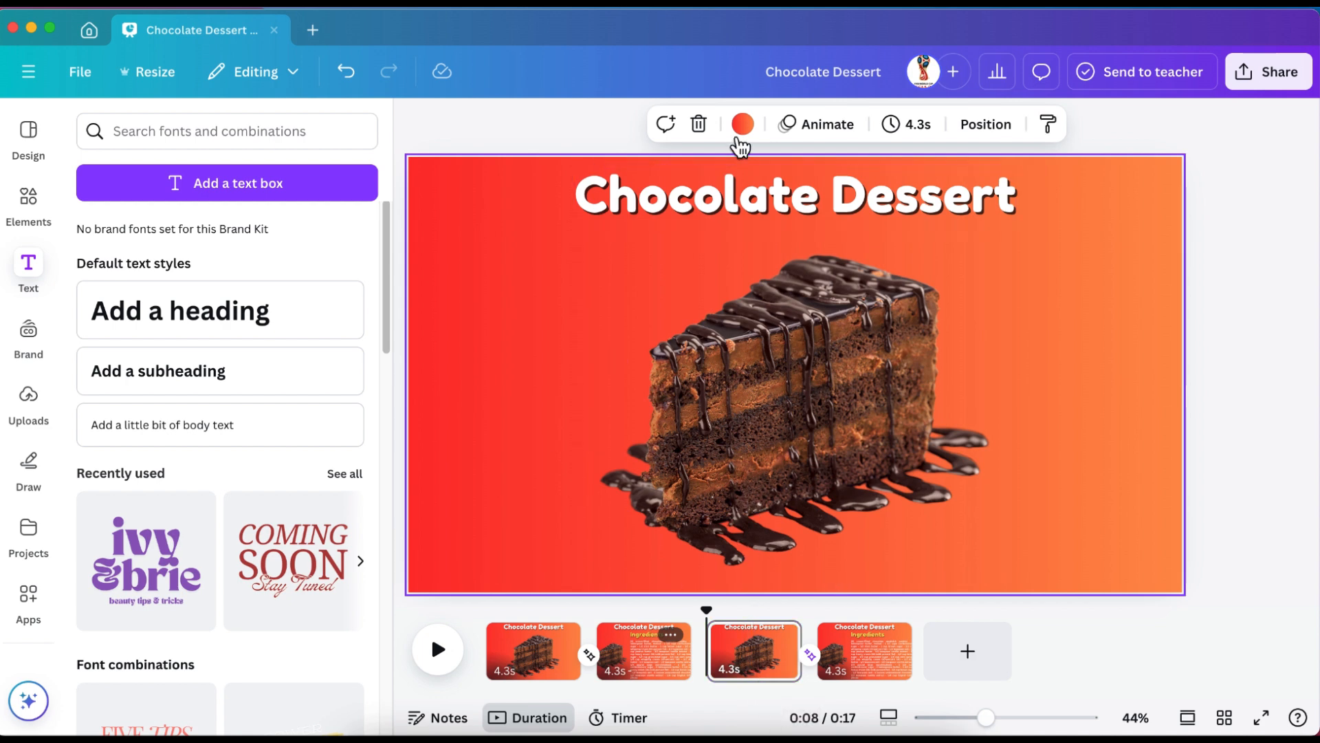
click(747, 132)
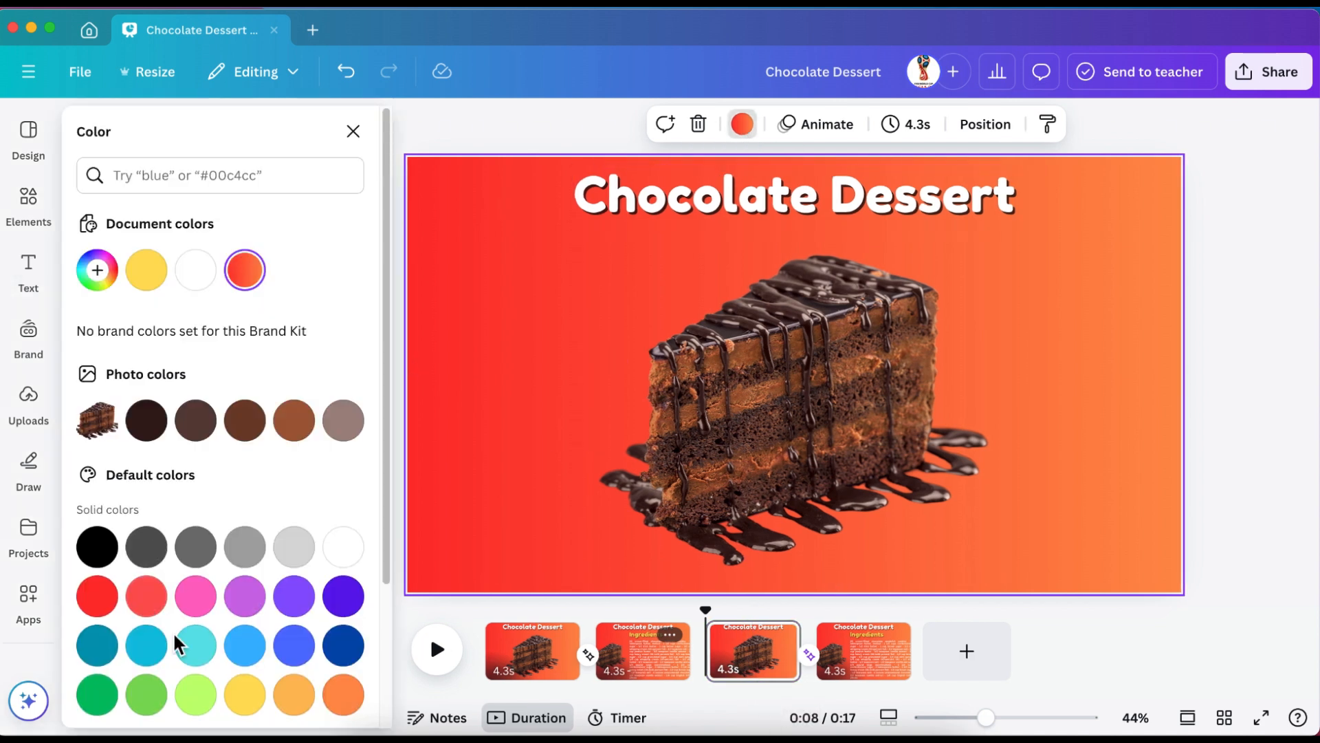
scroll(172, 631, down, 5)
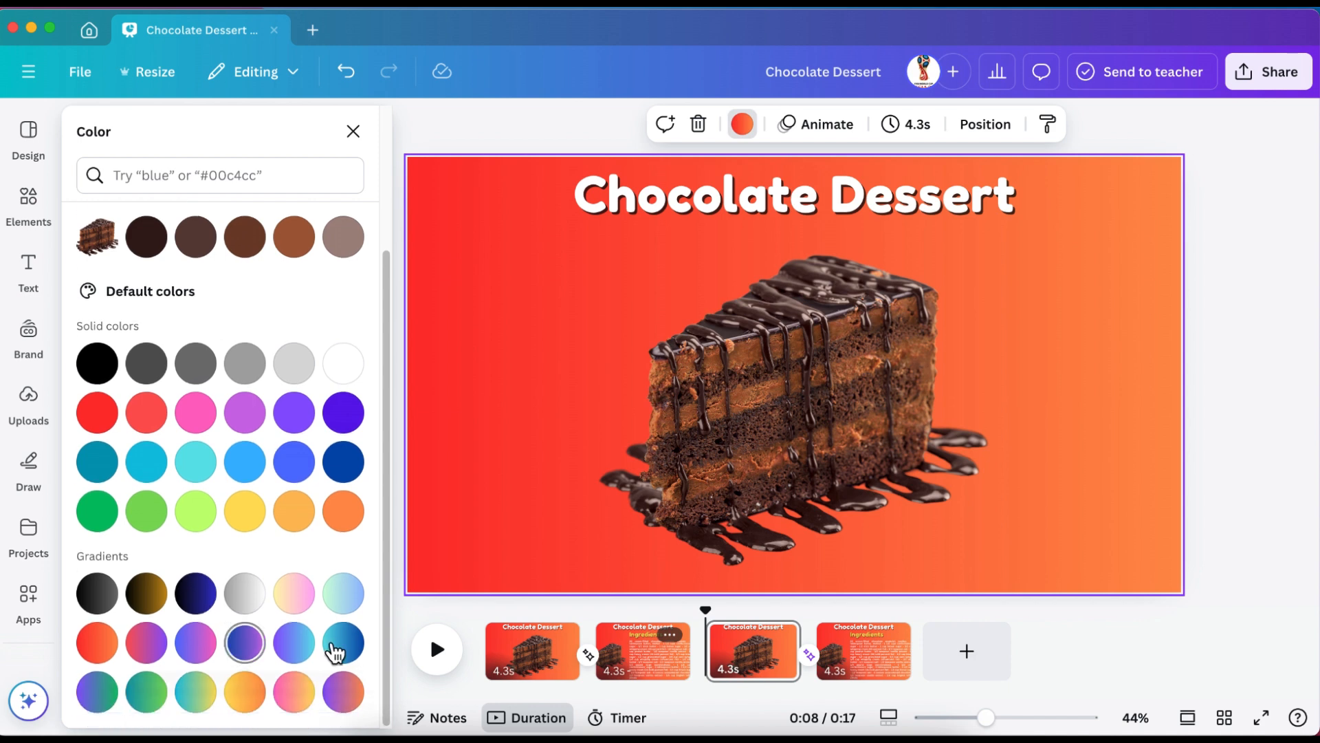
click(341, 642)
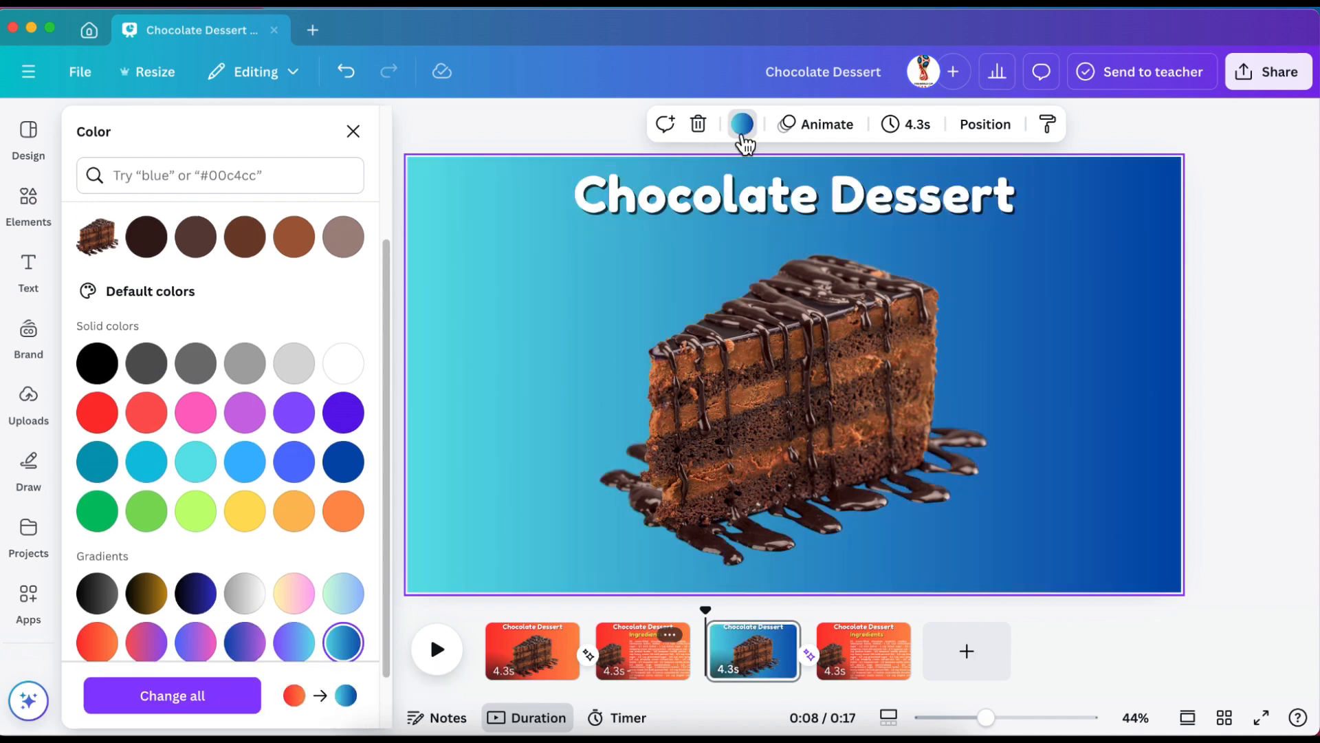
Change the dark blue color of page 3's background gradient to olive green #9AAD00.
scroll(223, 418, up, 5)
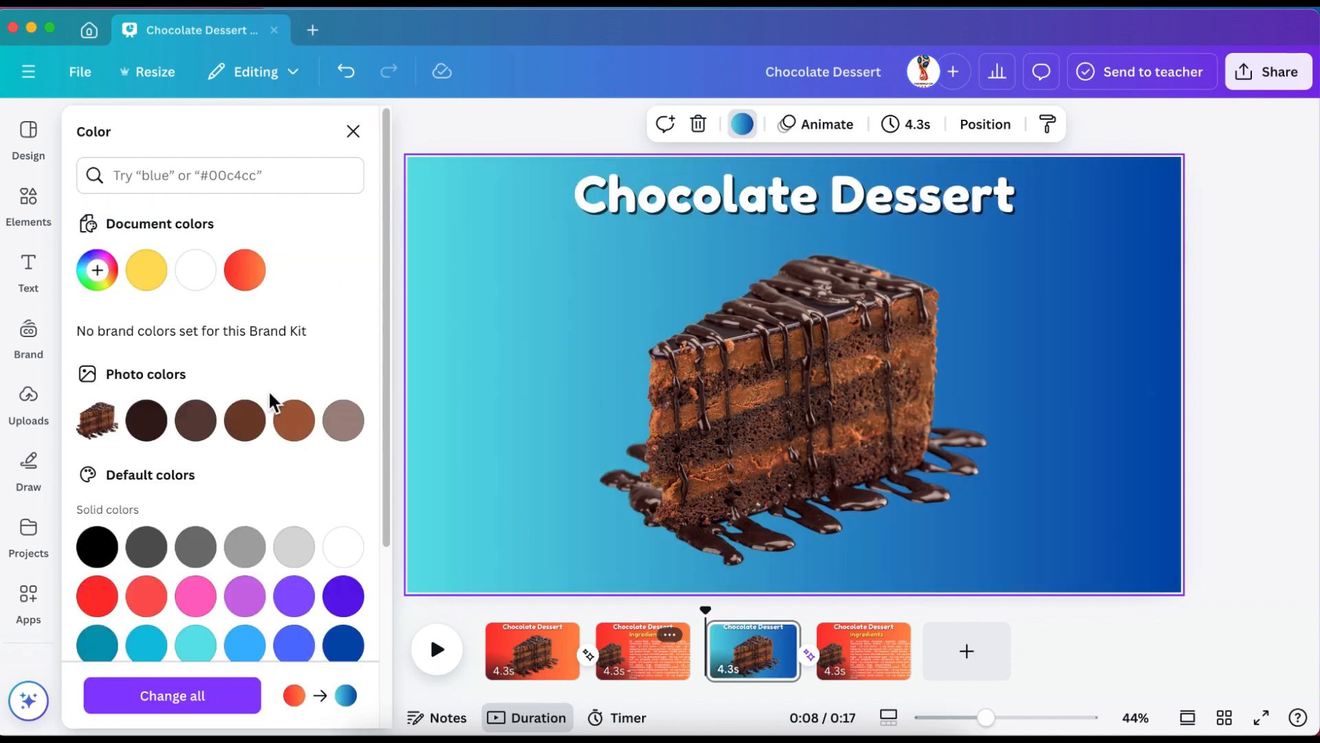
click(107, 284)
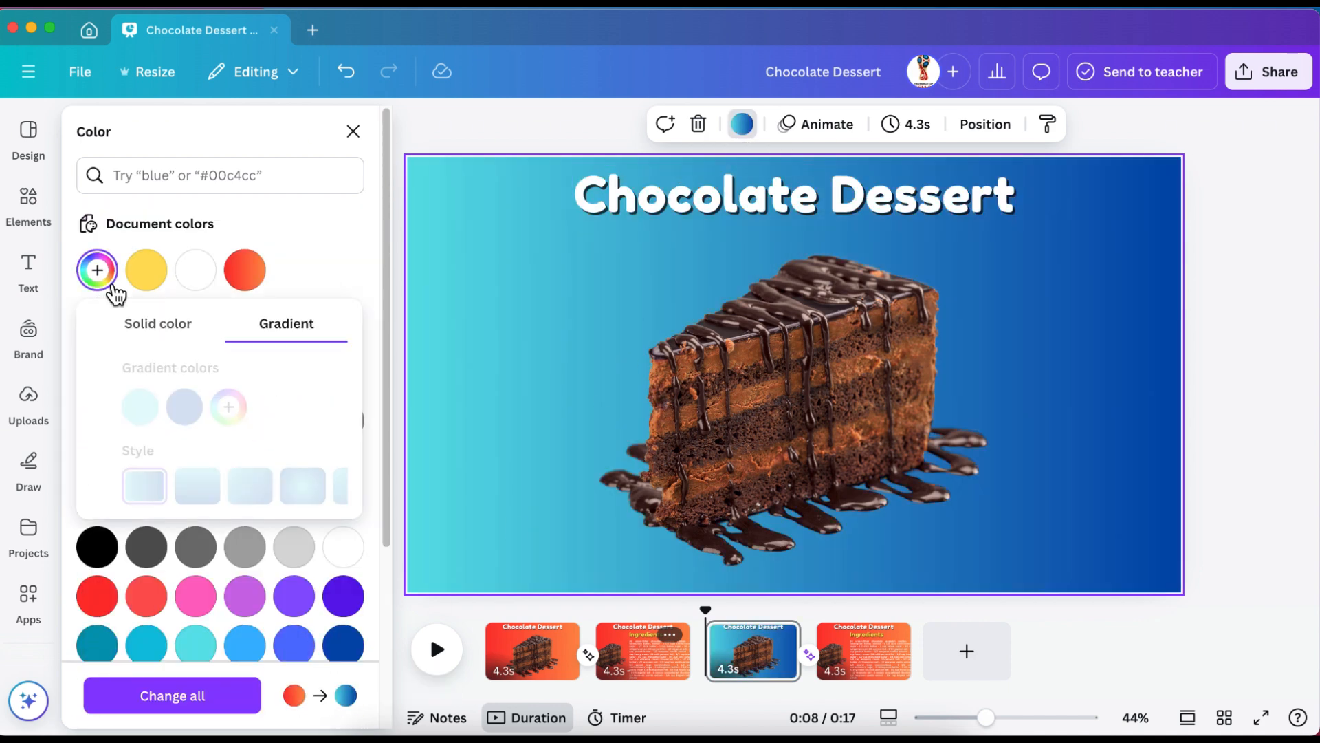
click(156, 409)
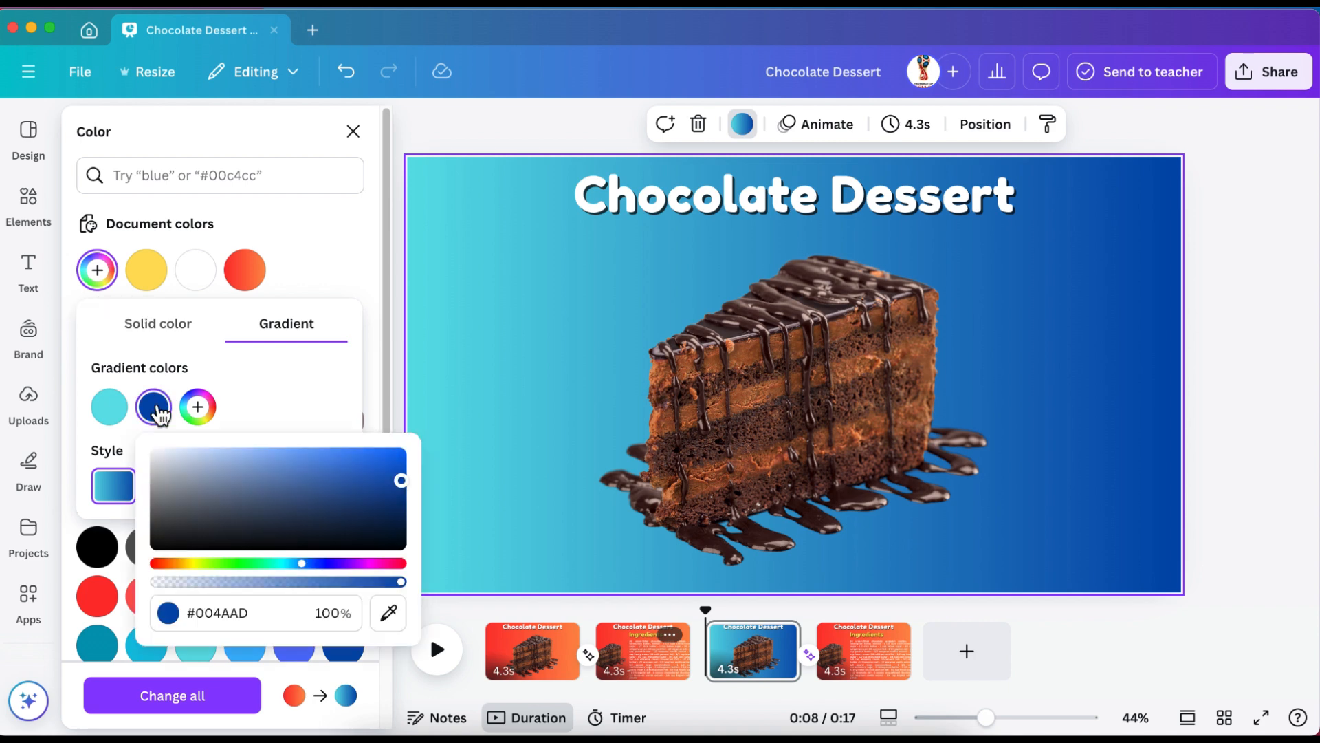
click(206, 564)
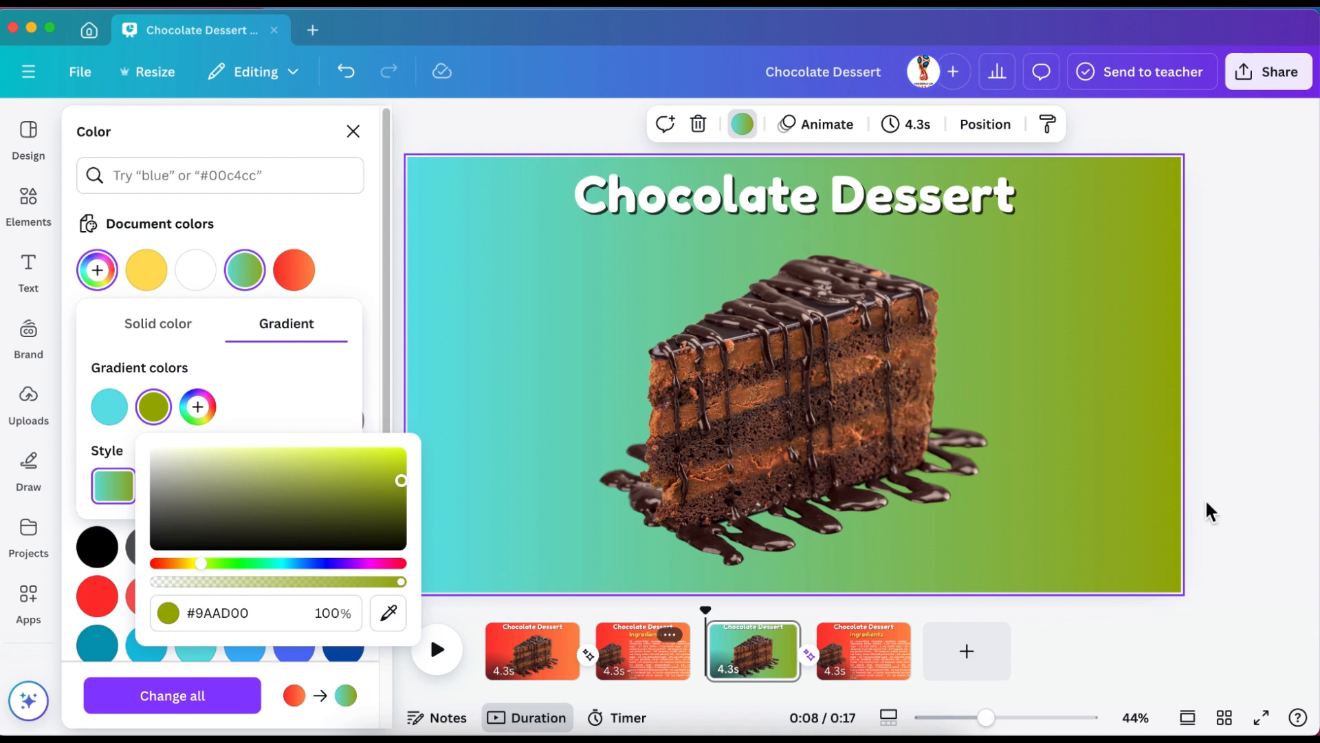
click(1249, 533)
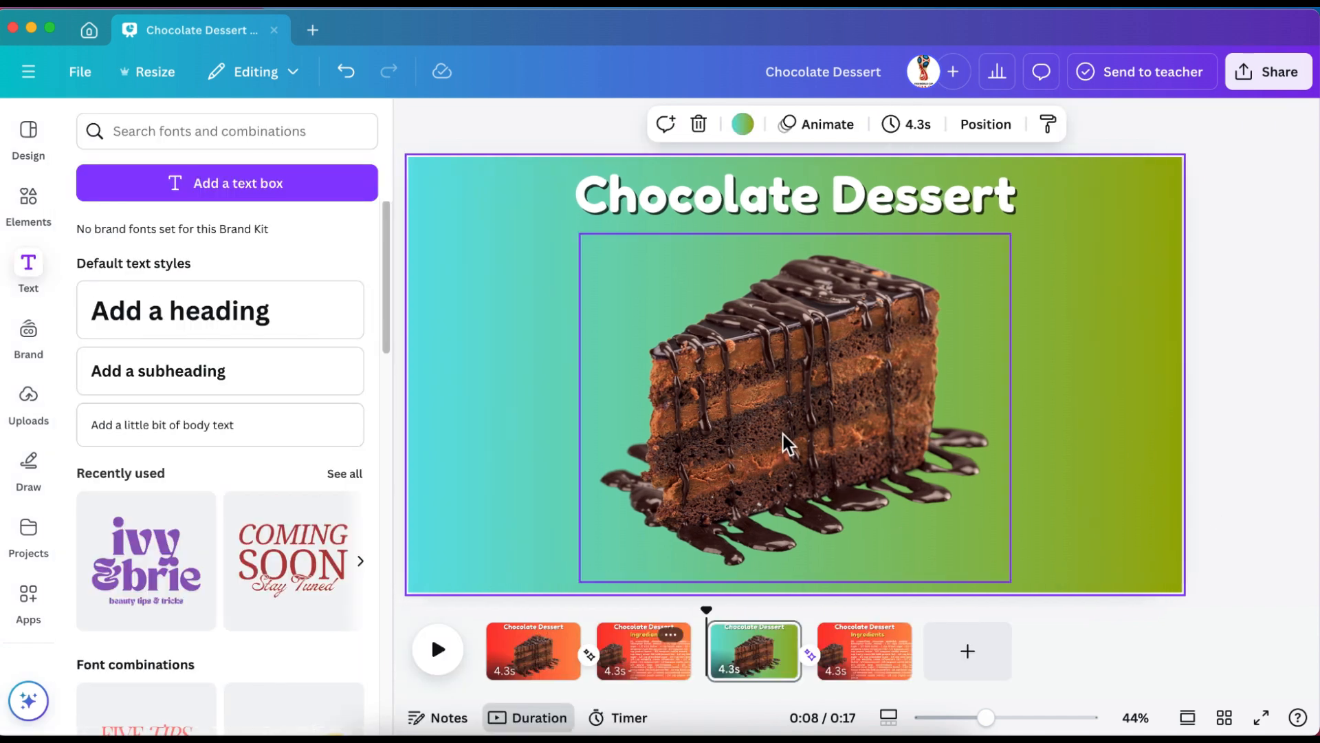
Replace the cake photo on page 3 with the photo of an ice cream bowl and center it below the title.
click(789, 444)
right_click(790, 438)
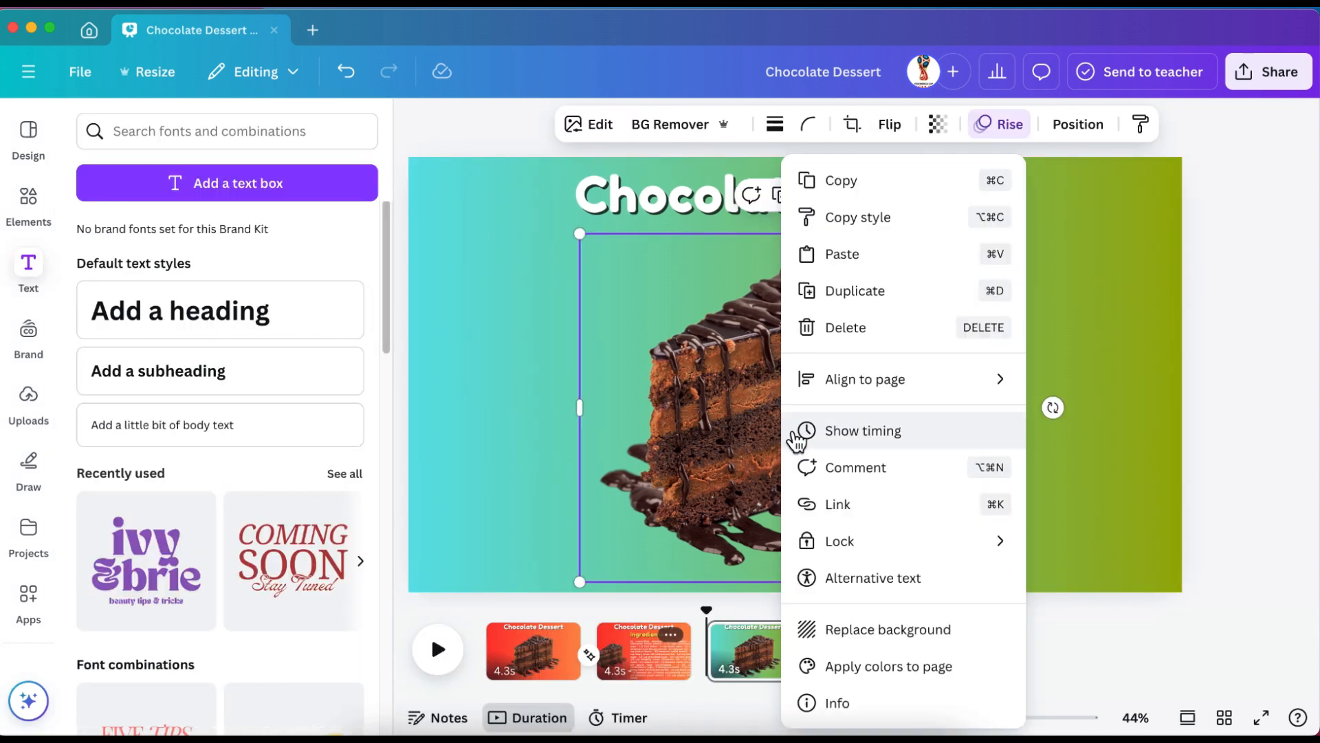
click(828, 337)
click(33, 198)
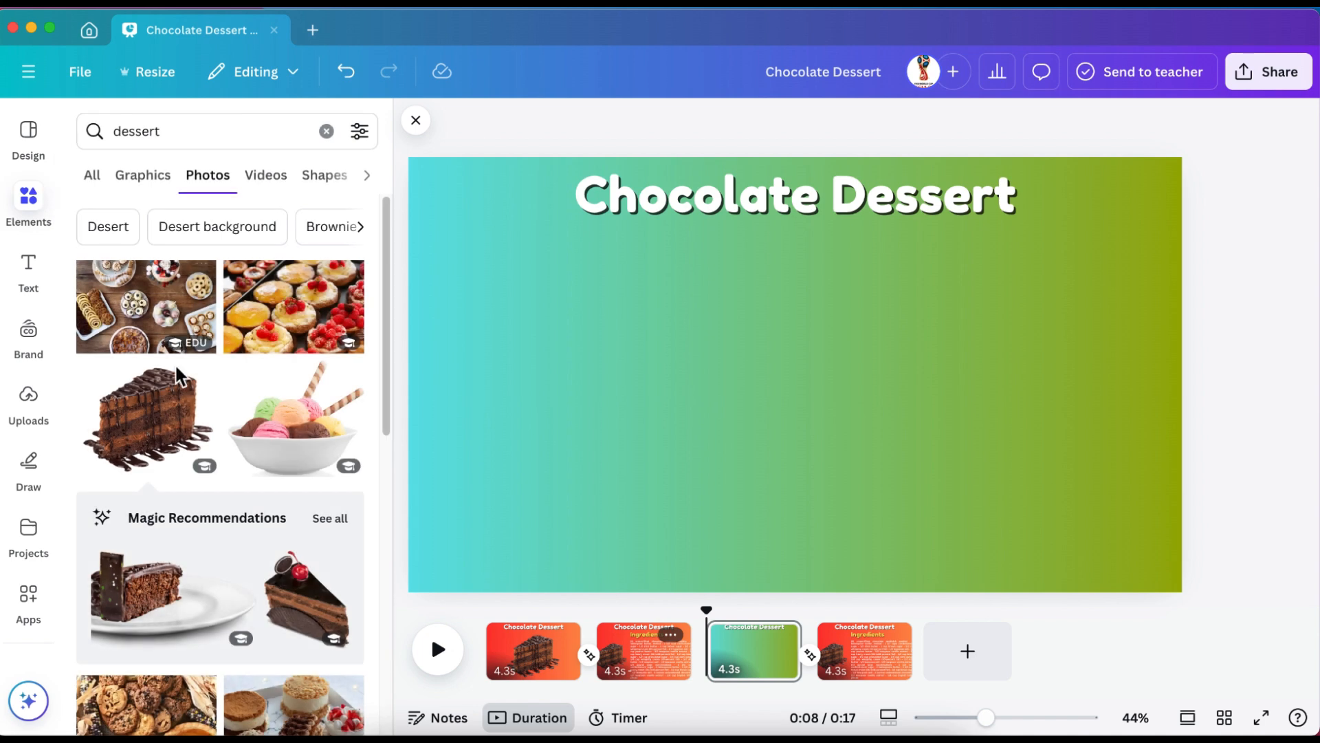
click(278, 440)
drag(776, 456, 795, 474)
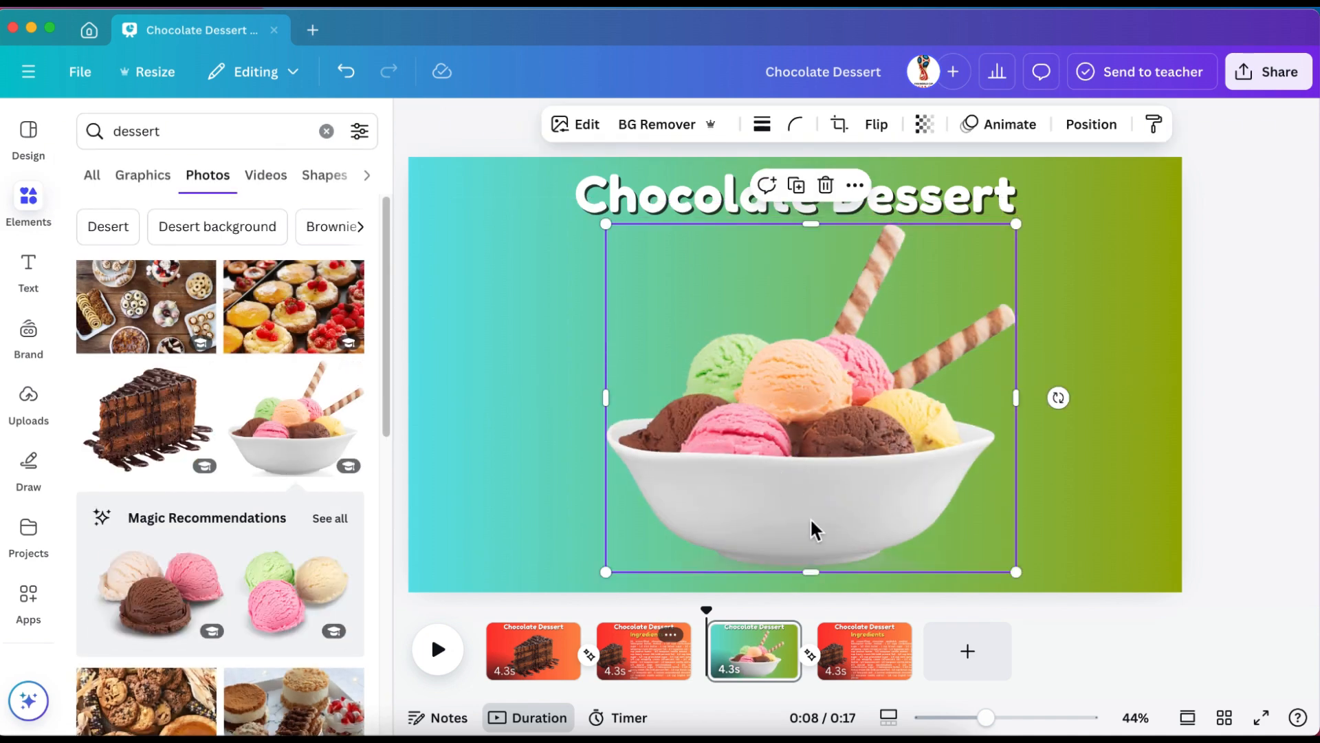
Apply the document's cyan-to-olive gradient (#5de0e6, #9aad00) to the background of page 4.
click(861, 680)
click(788, 124)
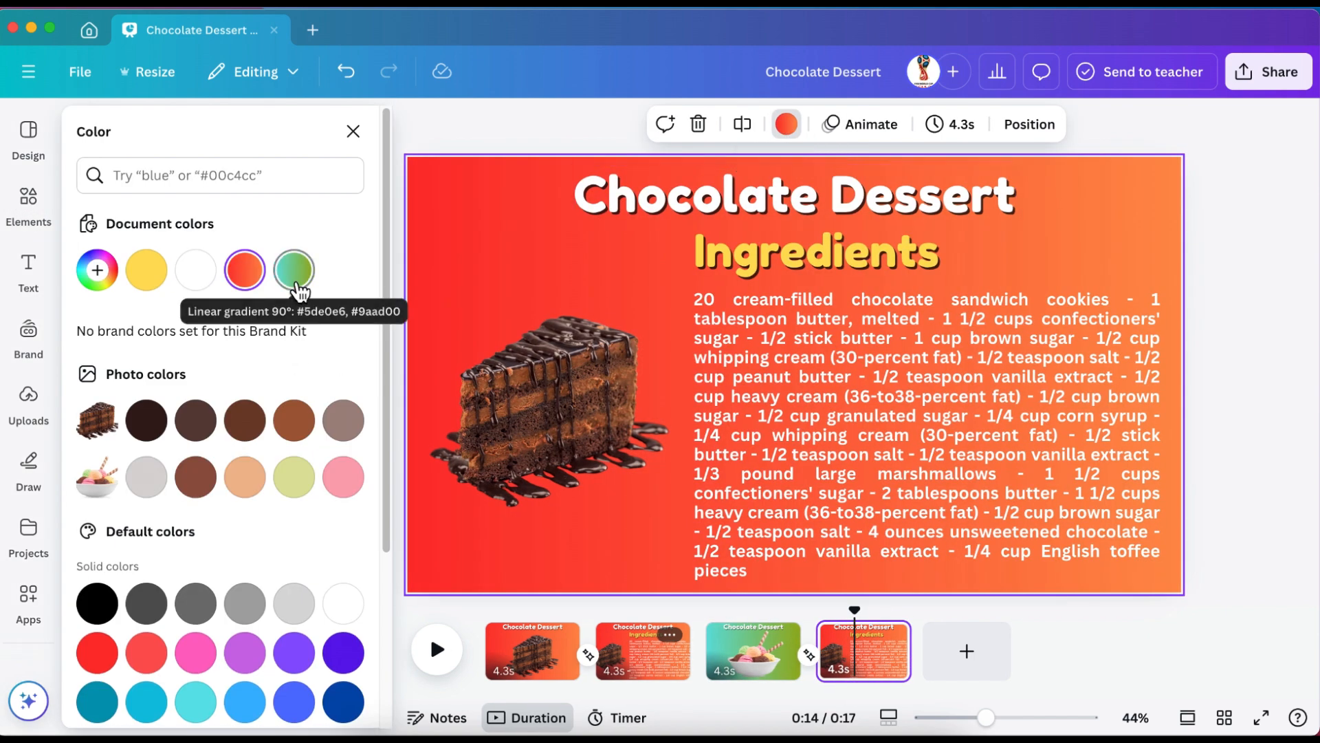
click(298, 288)
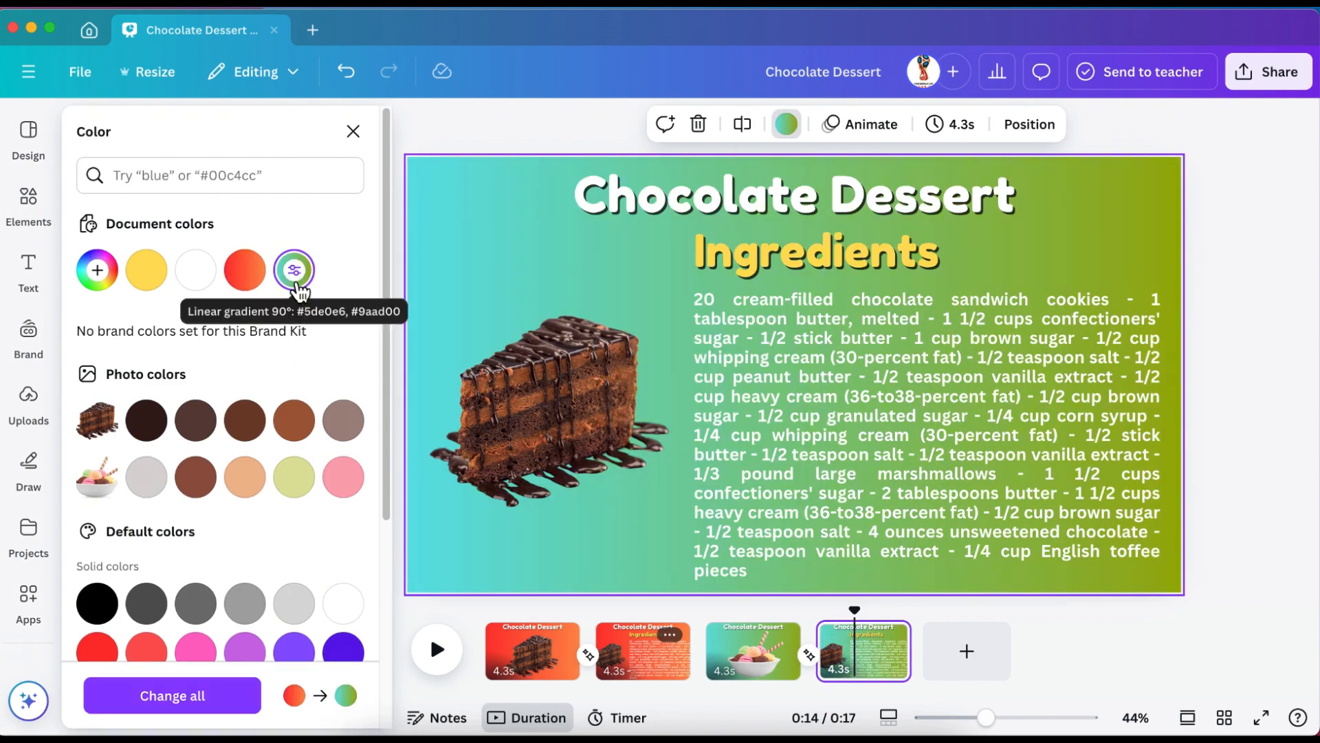
Apply a Rise animation to the ice cream photo on page 3, set to both enter and exit.
click(767, 674)
click(753, 464)
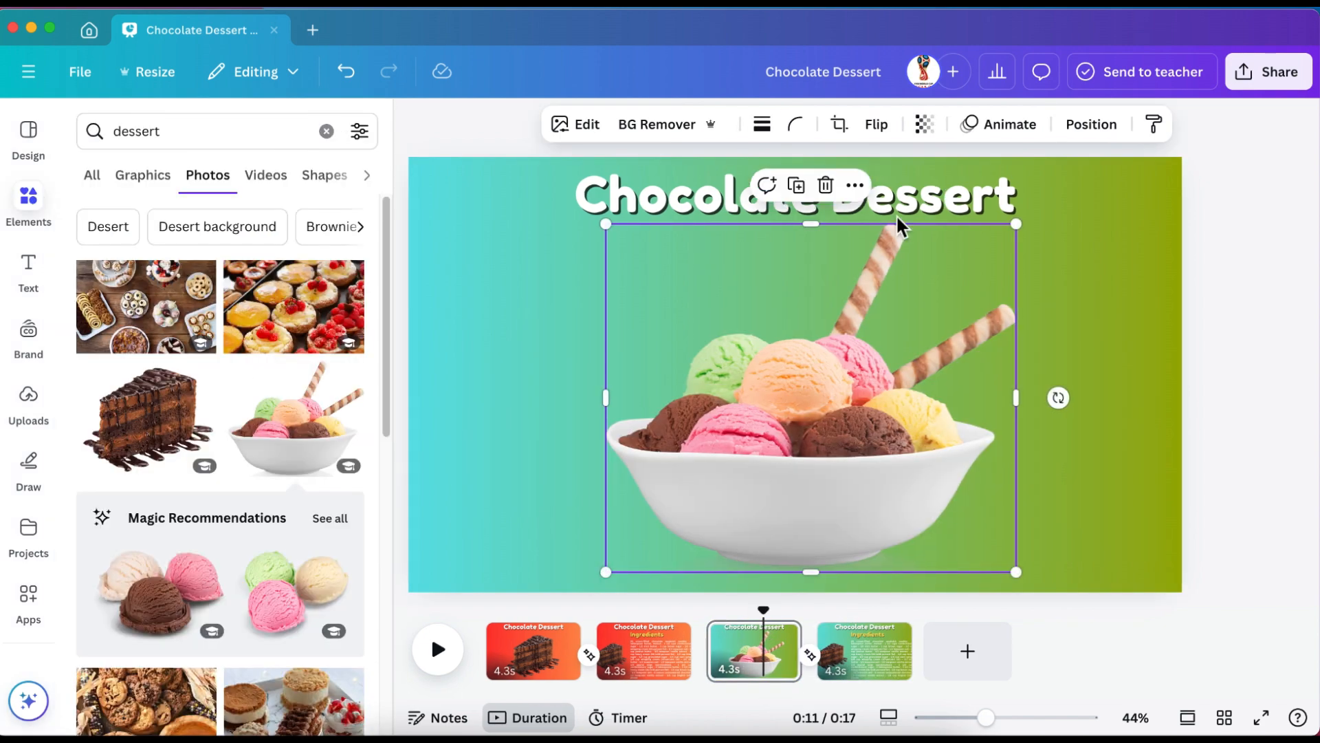
click(1018, 137)
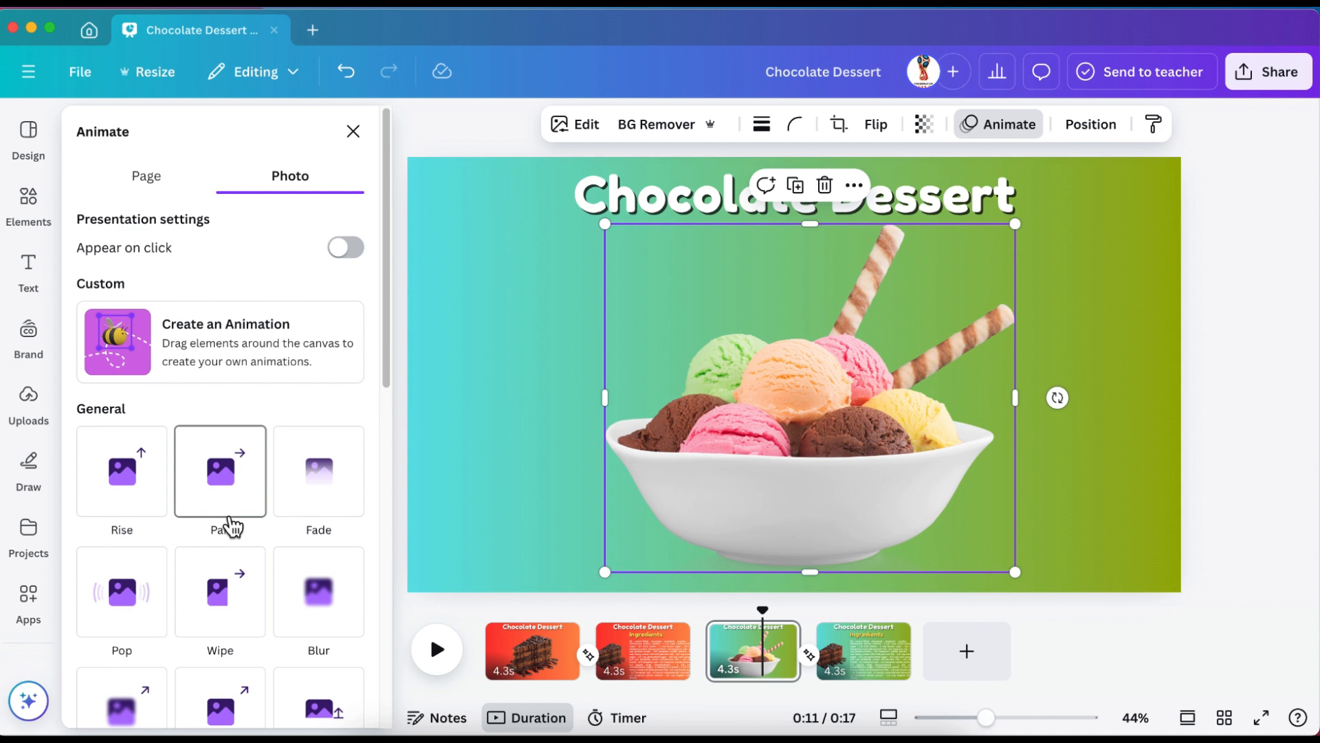
click(105, 511)
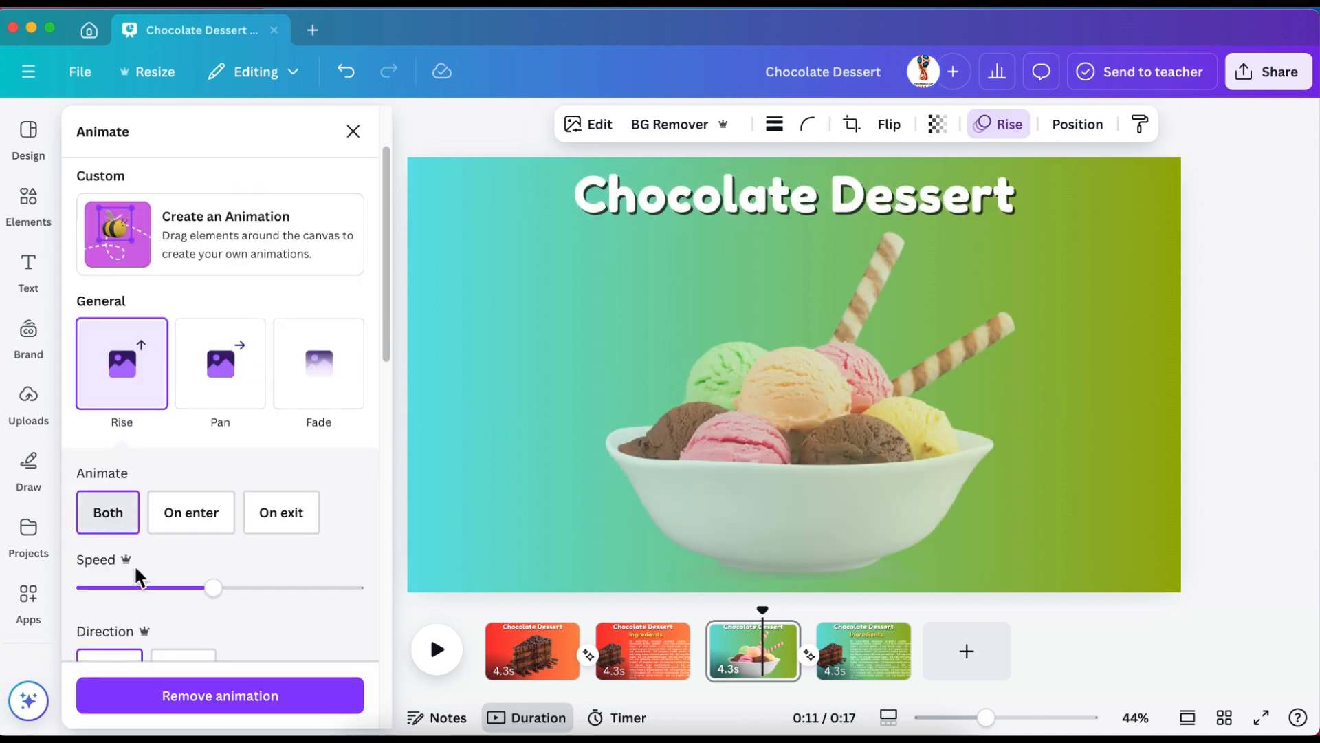
scroll(189, 614, down, 3)
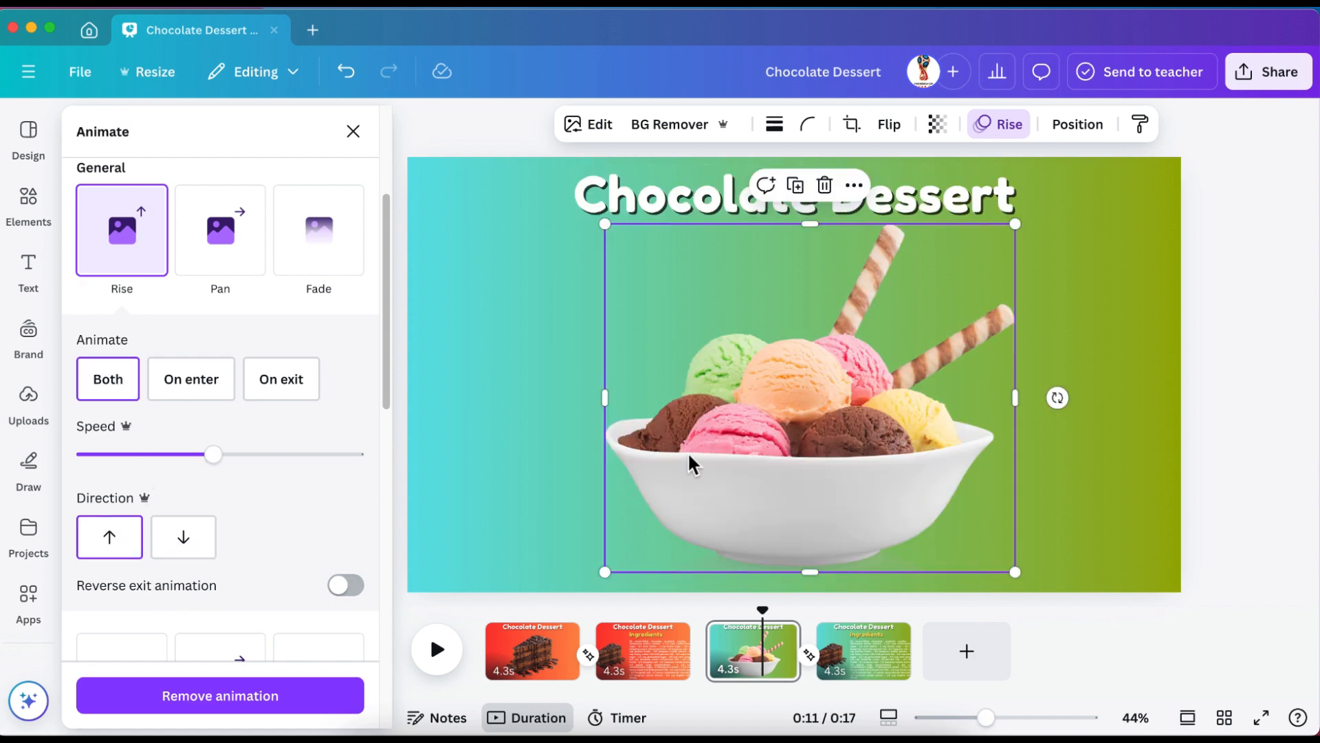
Replace the cake photo on page 4 with a copy of the ice cream photo from page 3.
right_click(732, 455)
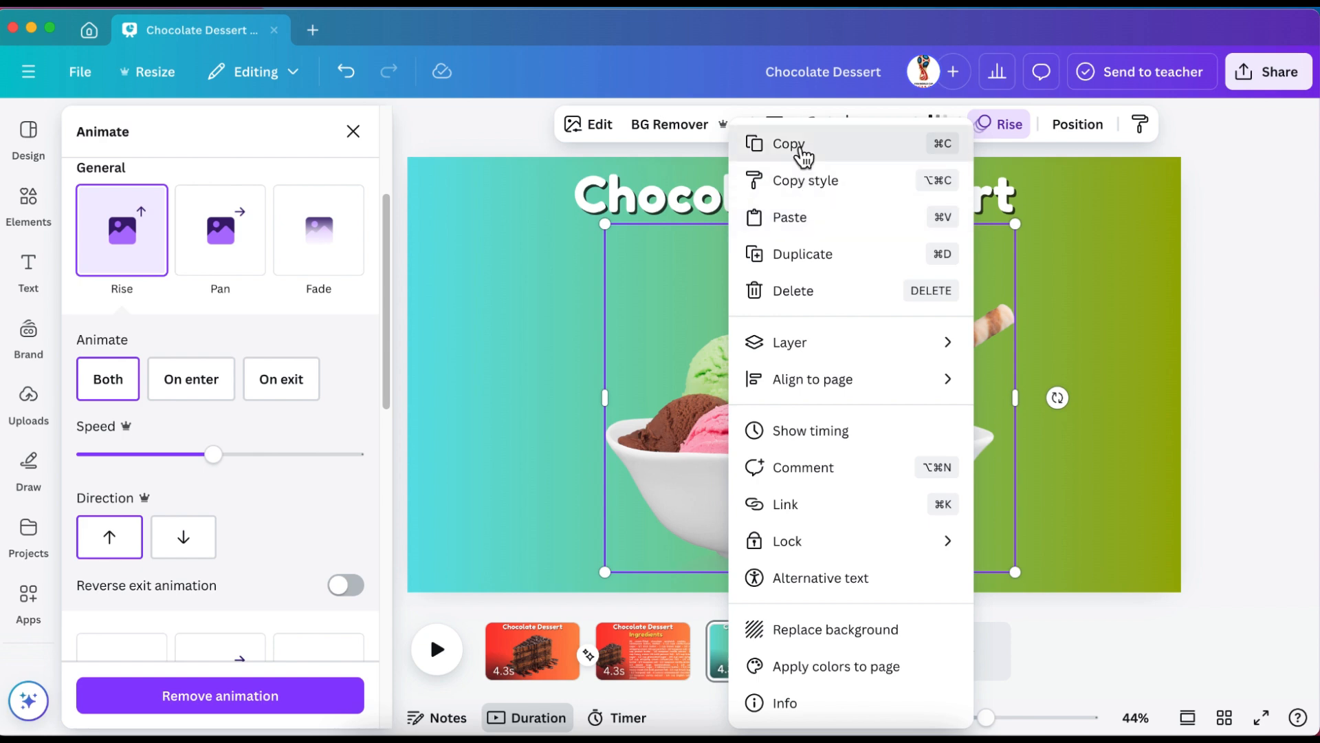
click(838, 145)
click(862, 677)
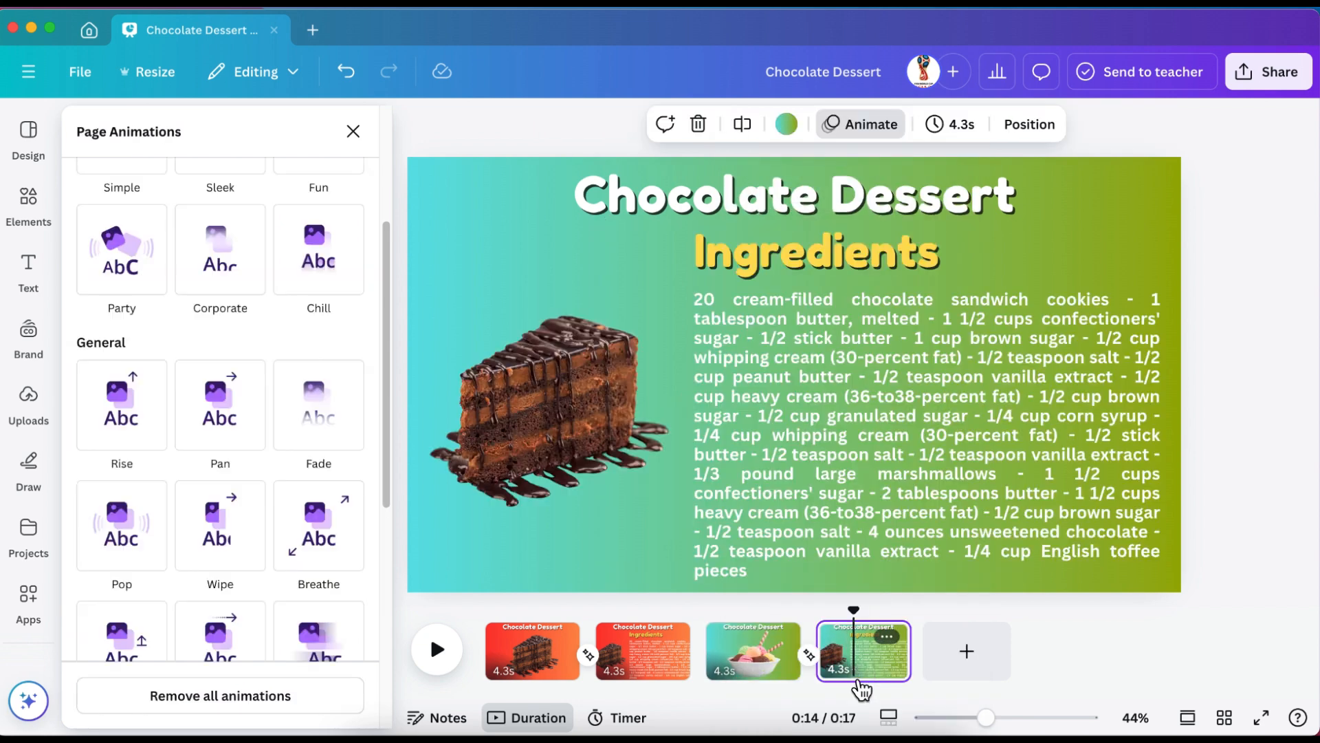
click(574, 409)
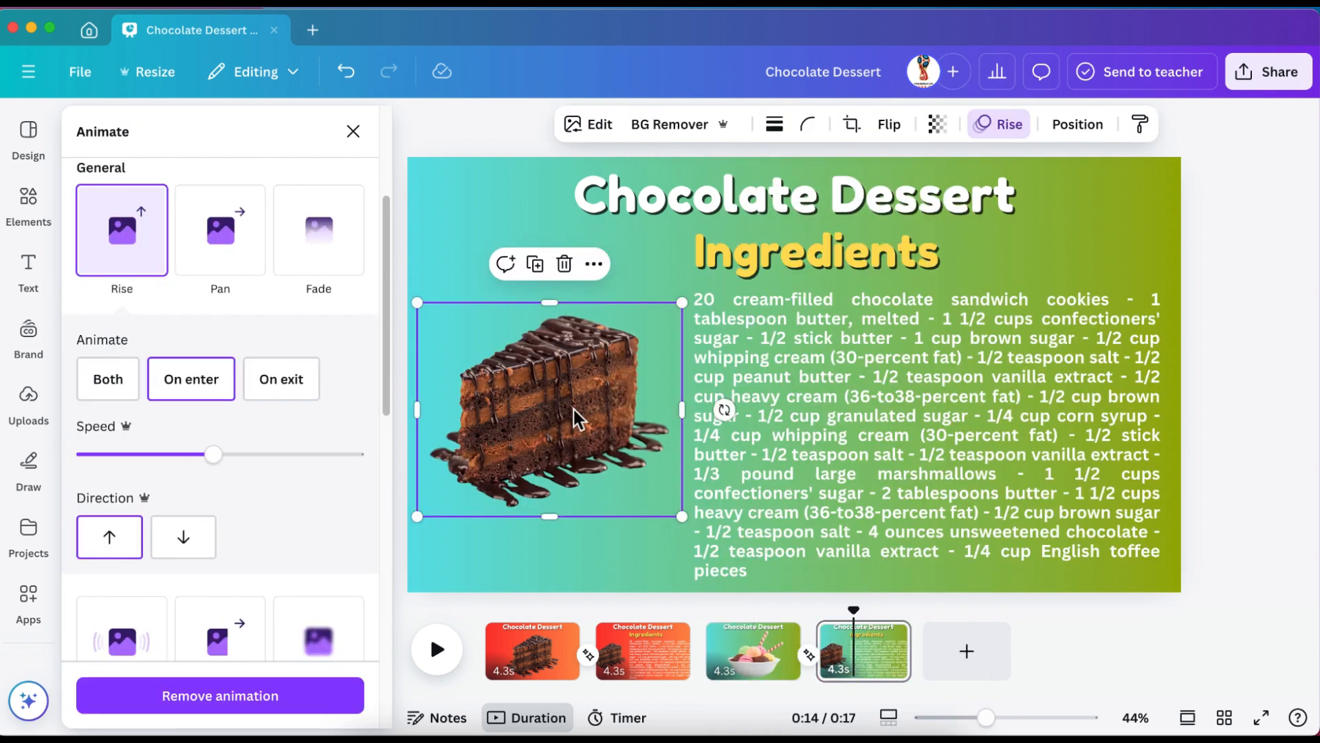
right_click(573, 410)
click(623, 328)
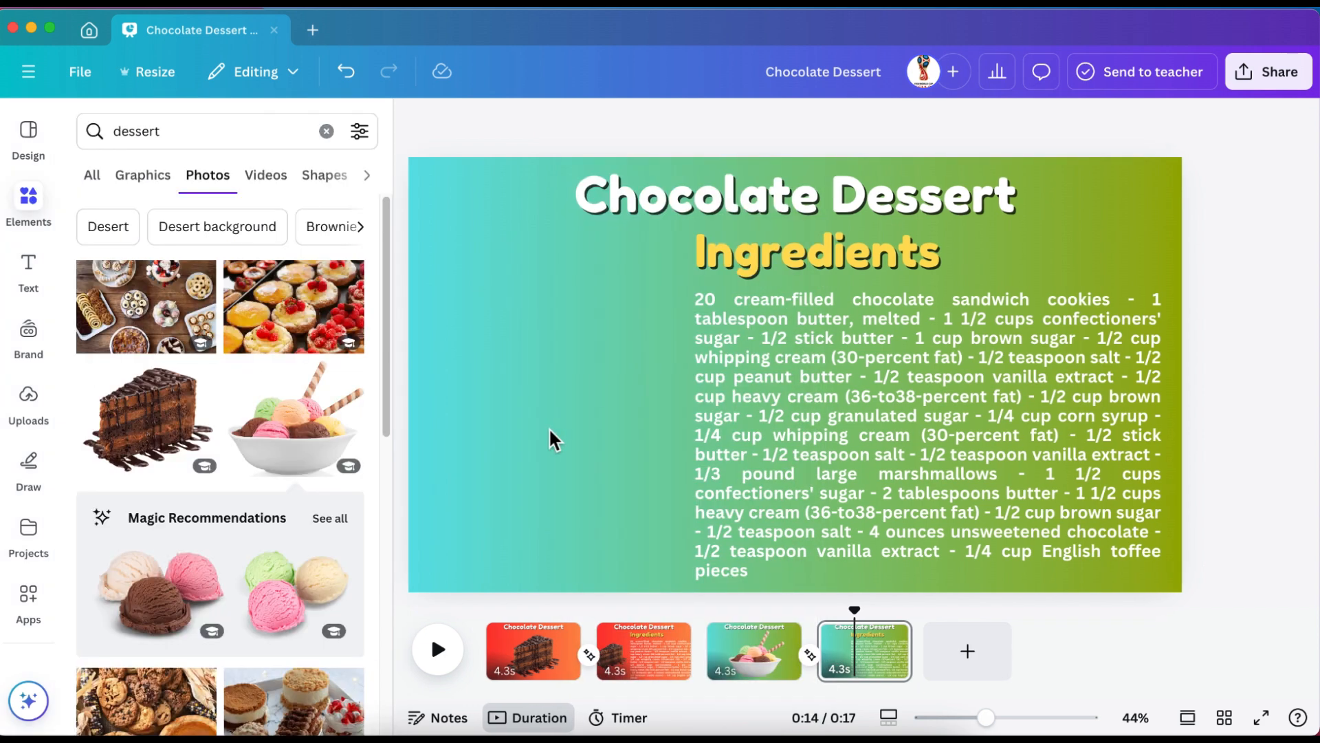
right_click(549, 427)
click(616, 527)
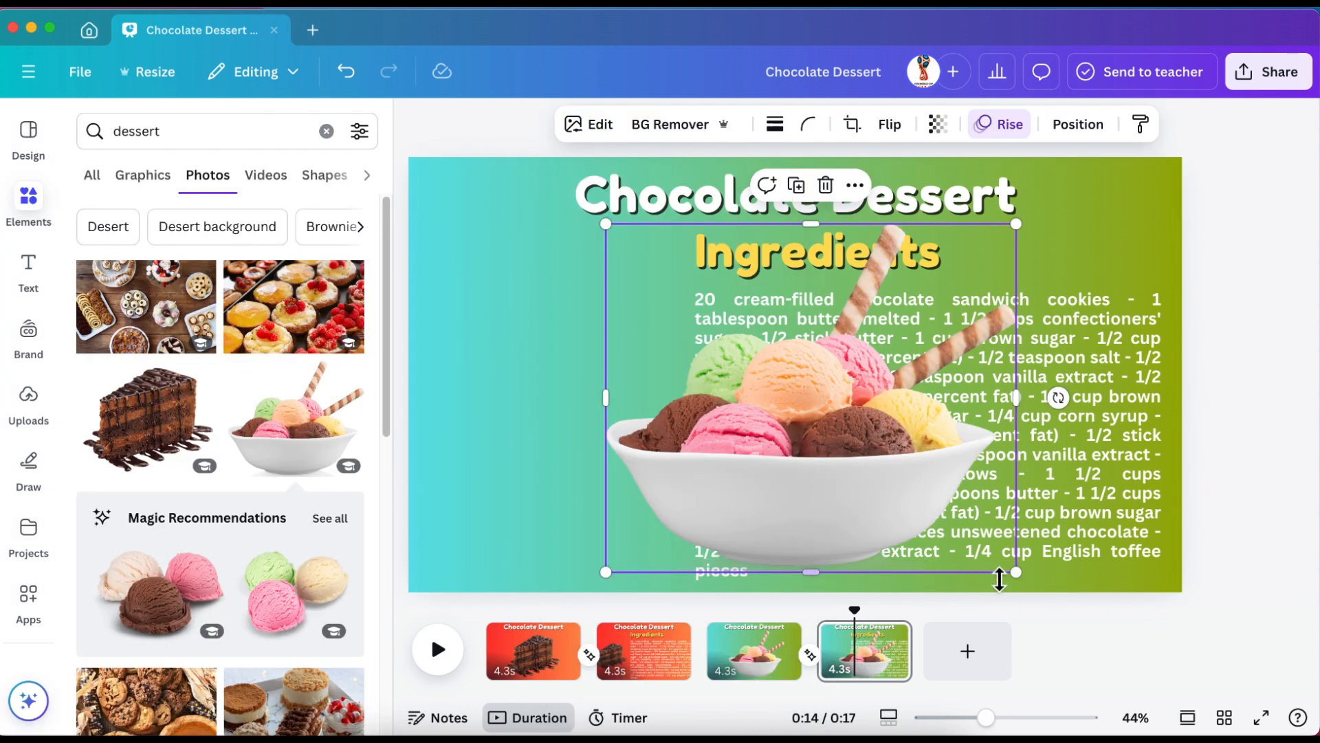
Shrink the pasted ice cream photo on page 4 and place it to the left of the ingredients text.
drag(1016, 571, 835, 435)
drag(660, 367, 484, 447)
click(824, 494)
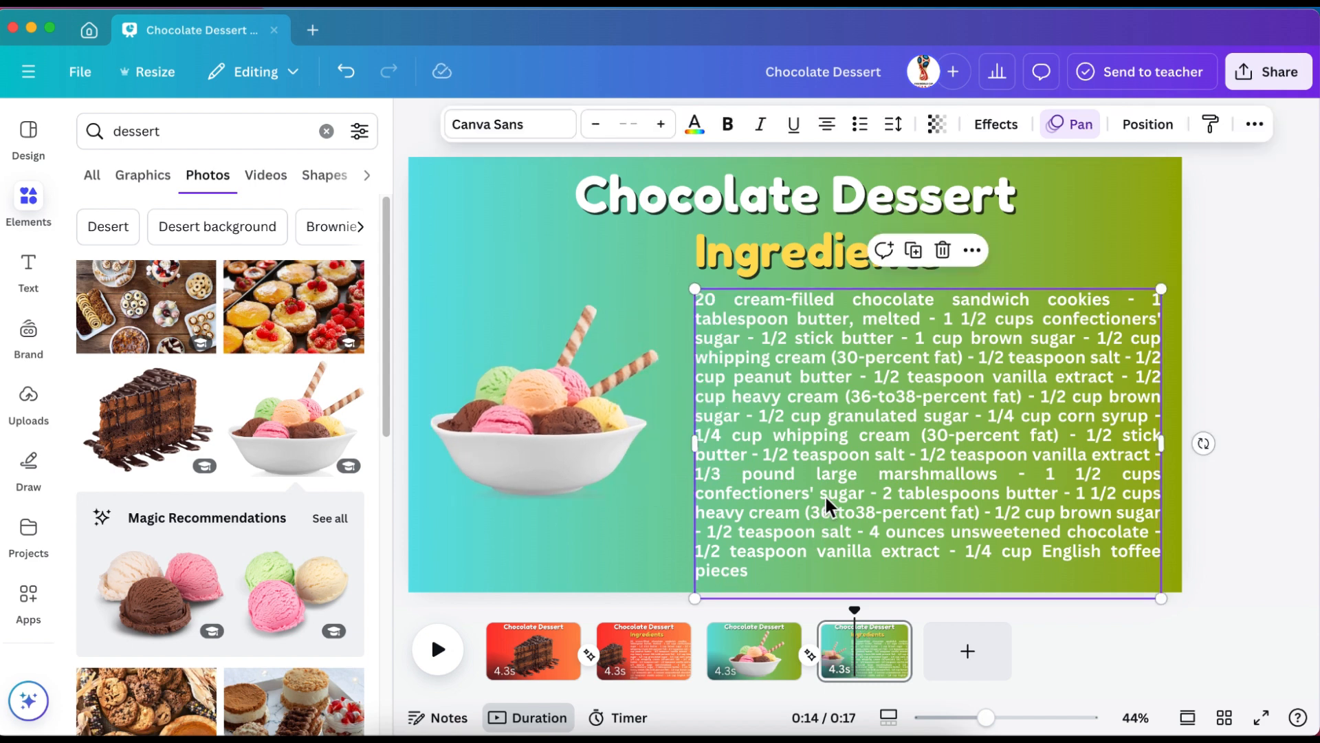
Replace the title text on page 4 with "ICE CREAM".
click(744, 199)
text(ICE)
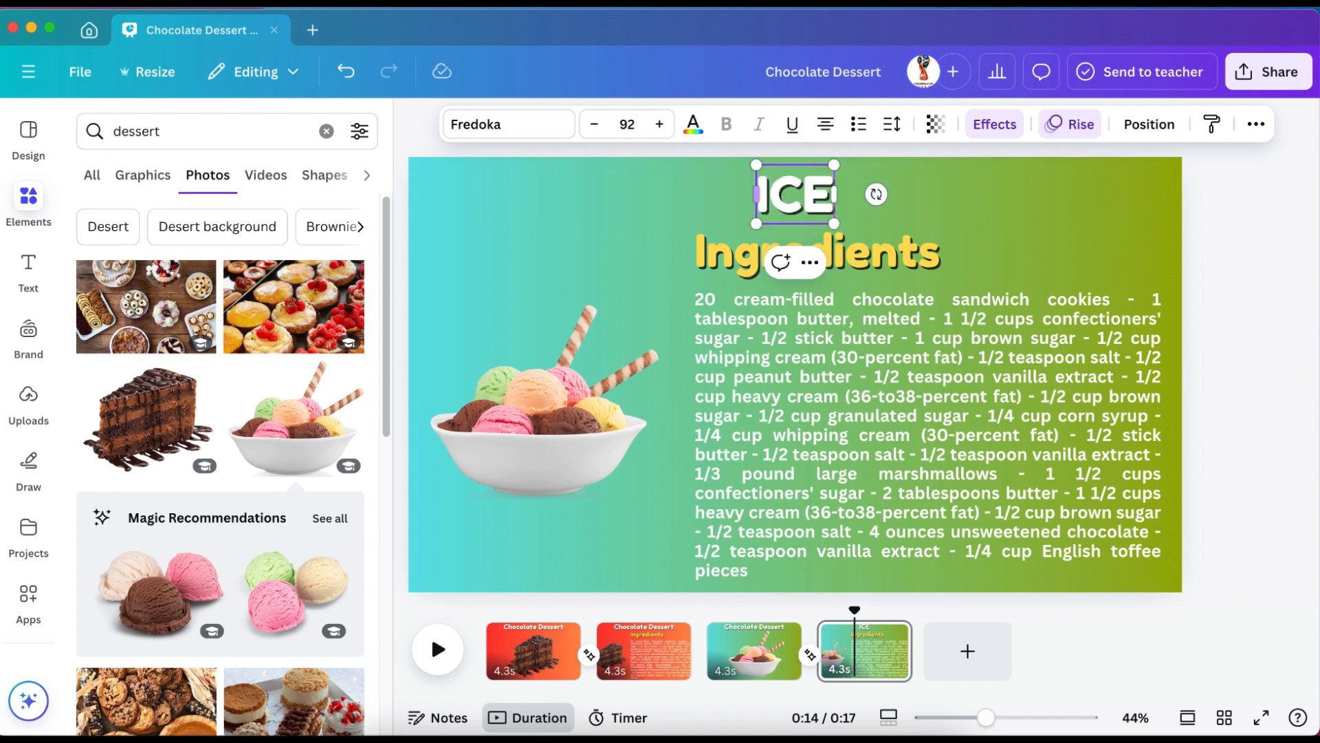
text( CREAM)
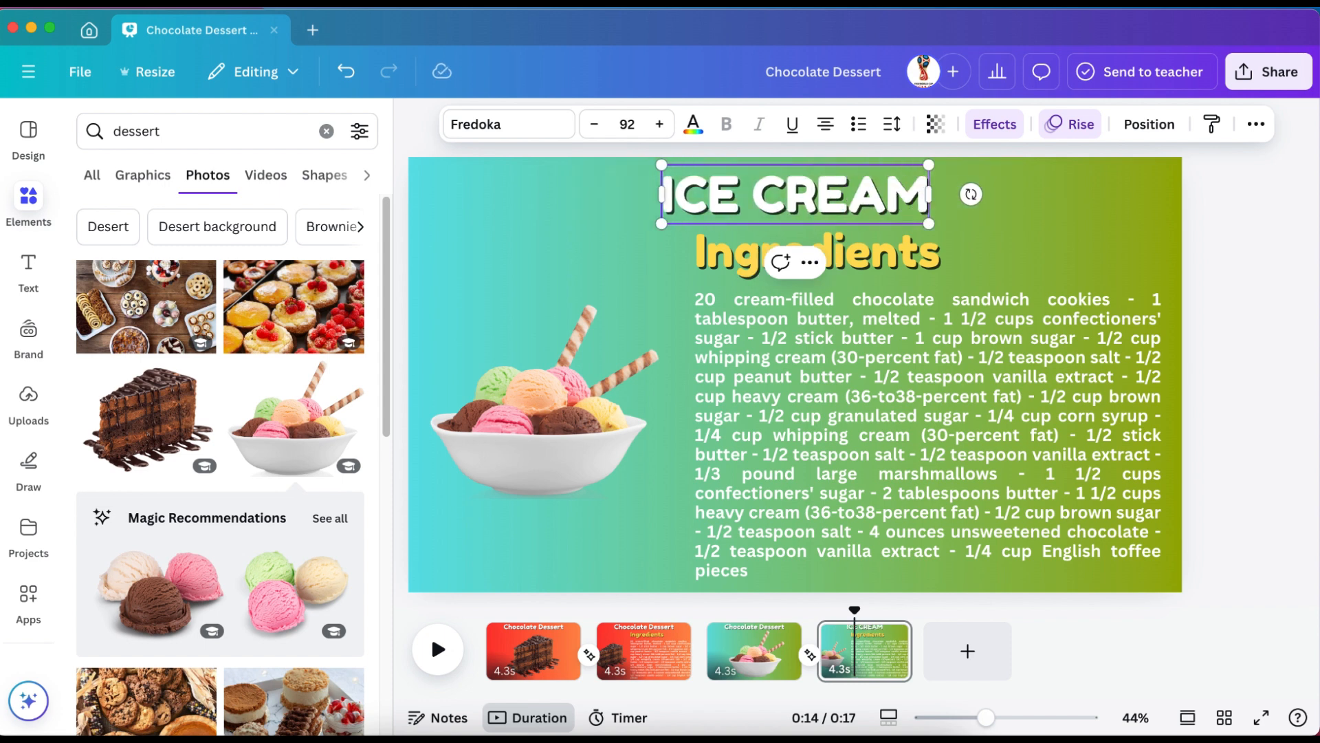
Switch to the browser and copy the full ingredients list from the ube ice cream recipe page.
click(838, 435)
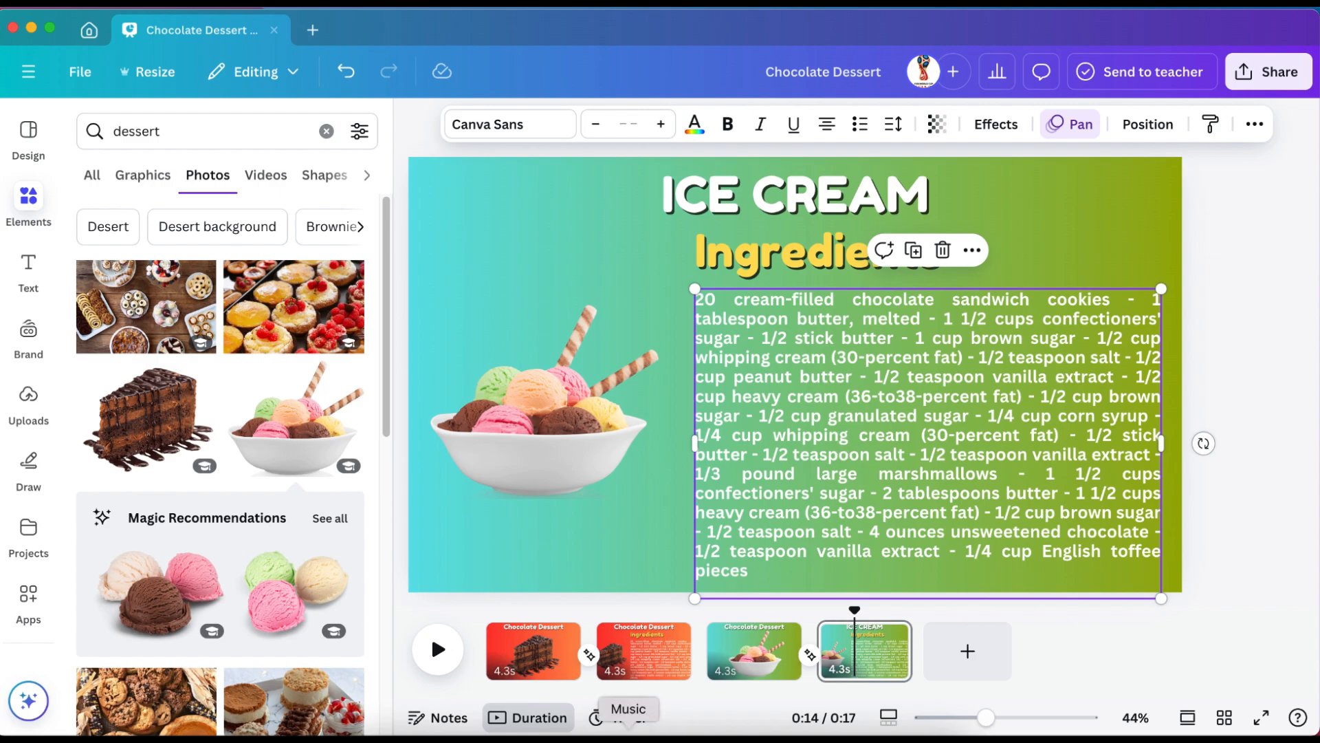
click(564, 739)
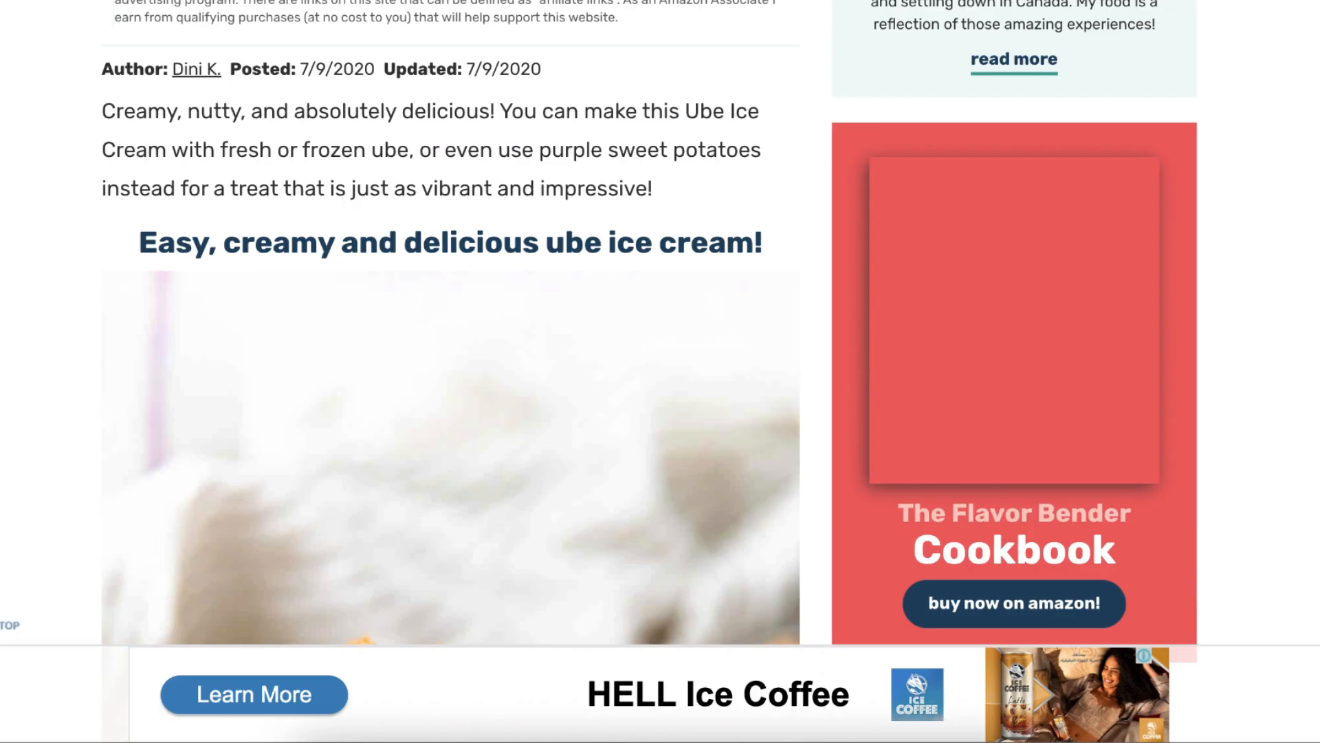
scroll(650, 371, down, 5)
scroll(138, 316, down, 15)
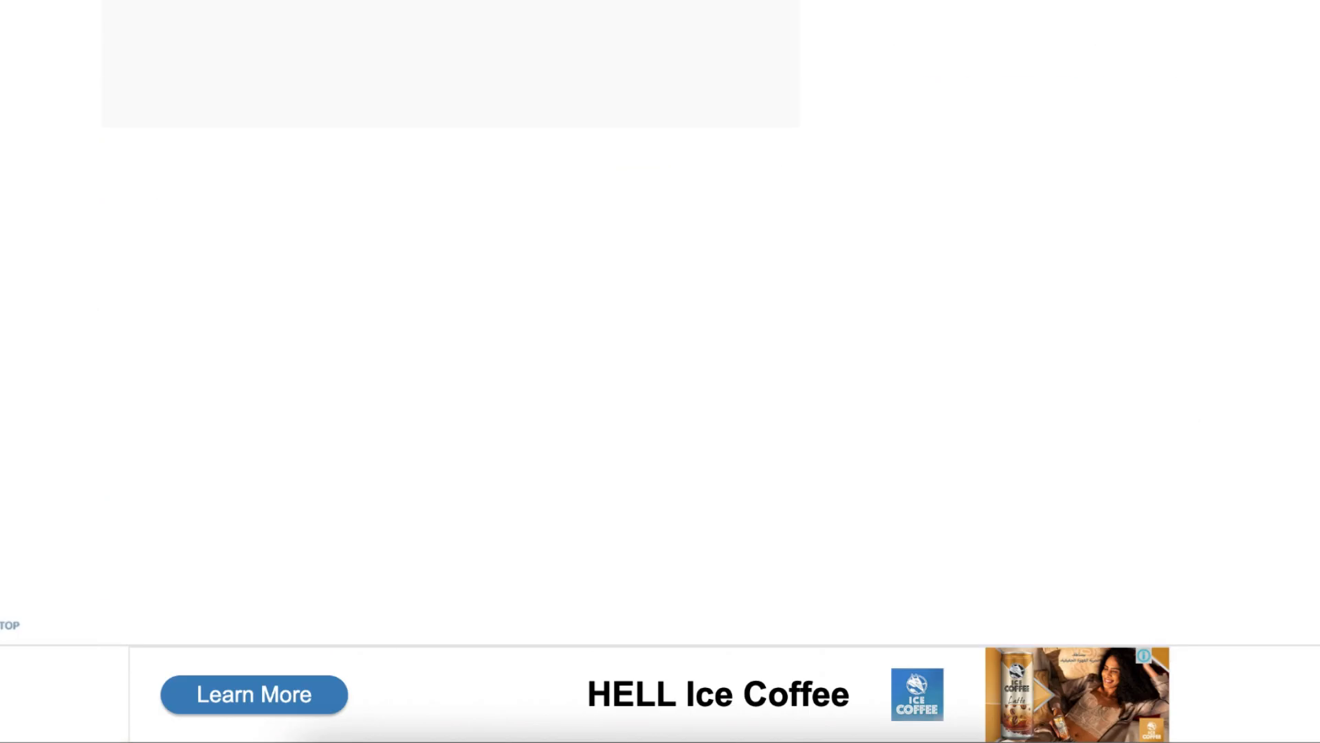
scroll(138, 316, down, 4)
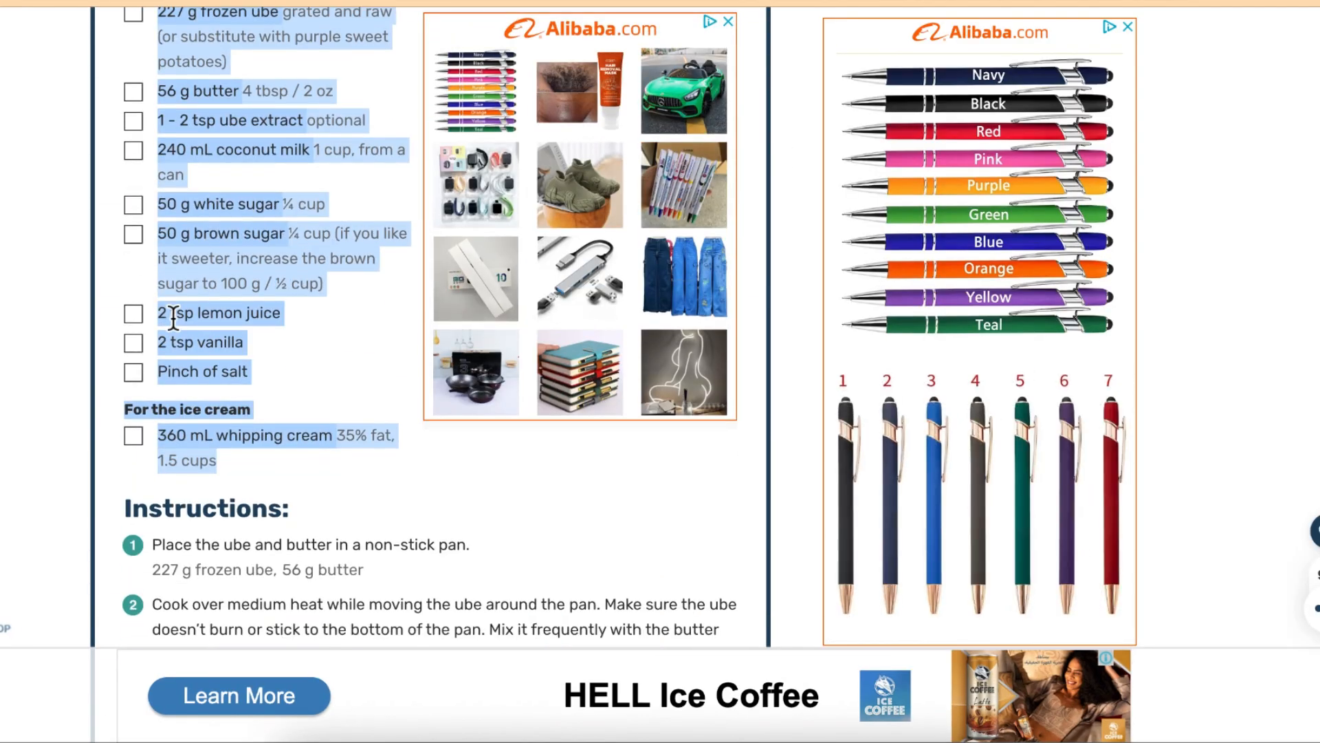
right_click(168, 310)
click(201, 361)
Return to Canva, replace the page 4 ingredients text with the copied list, and nudge the text box slightly left and down.
click(720, 738)
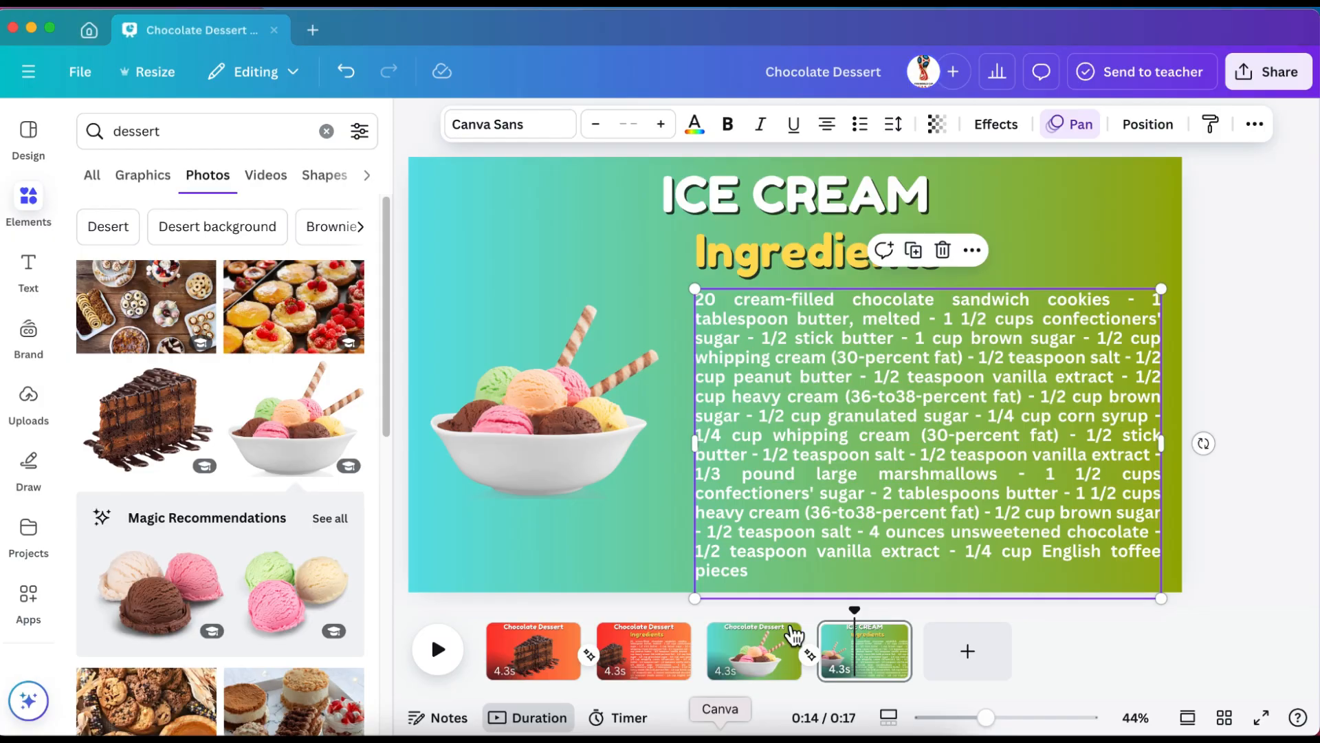
double_click(862, 502)
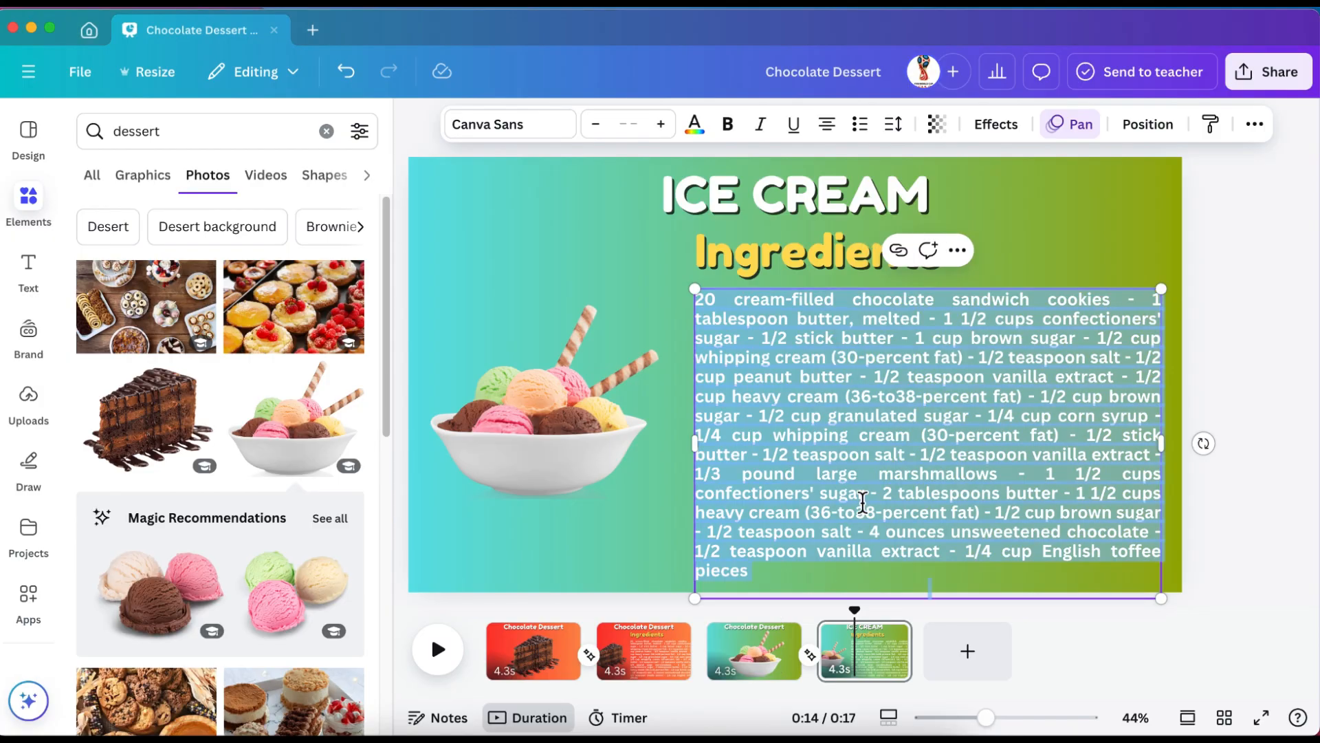
key(super+v)
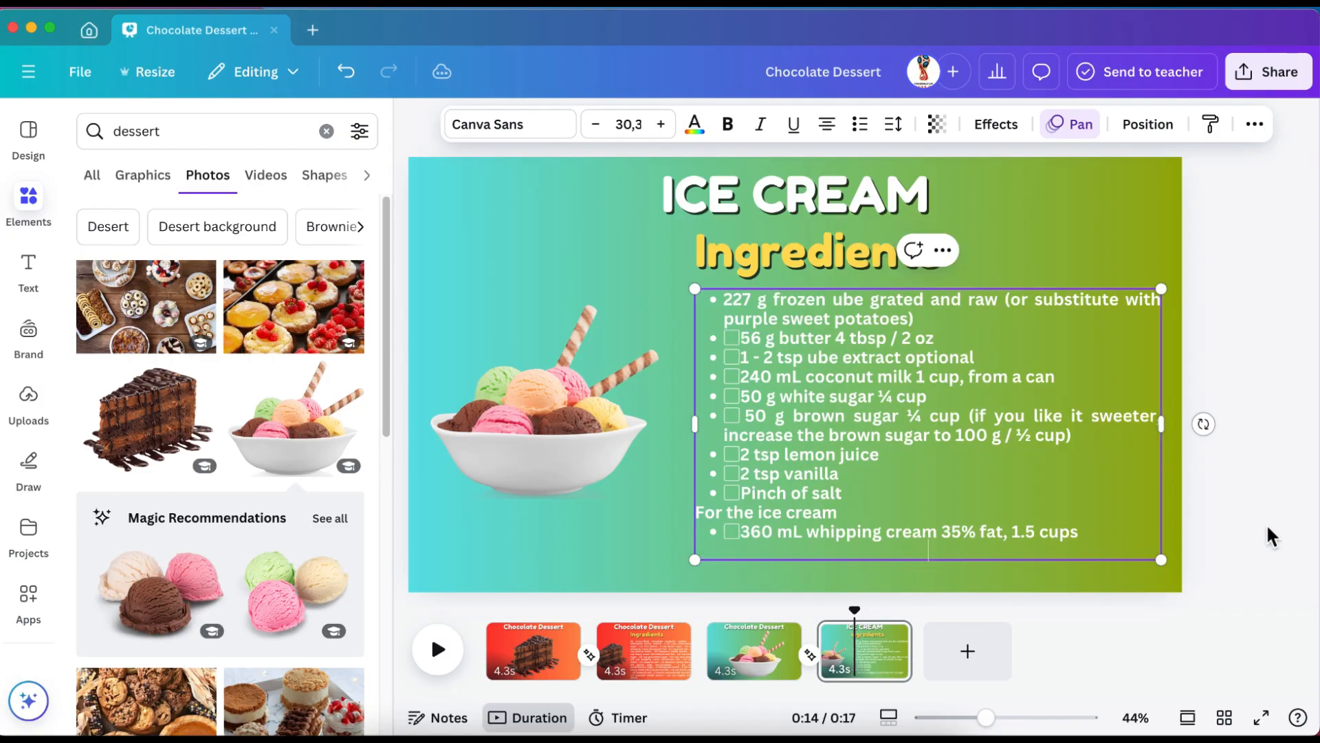
click(1267, 529)
drag(831, 455, 824, 459)
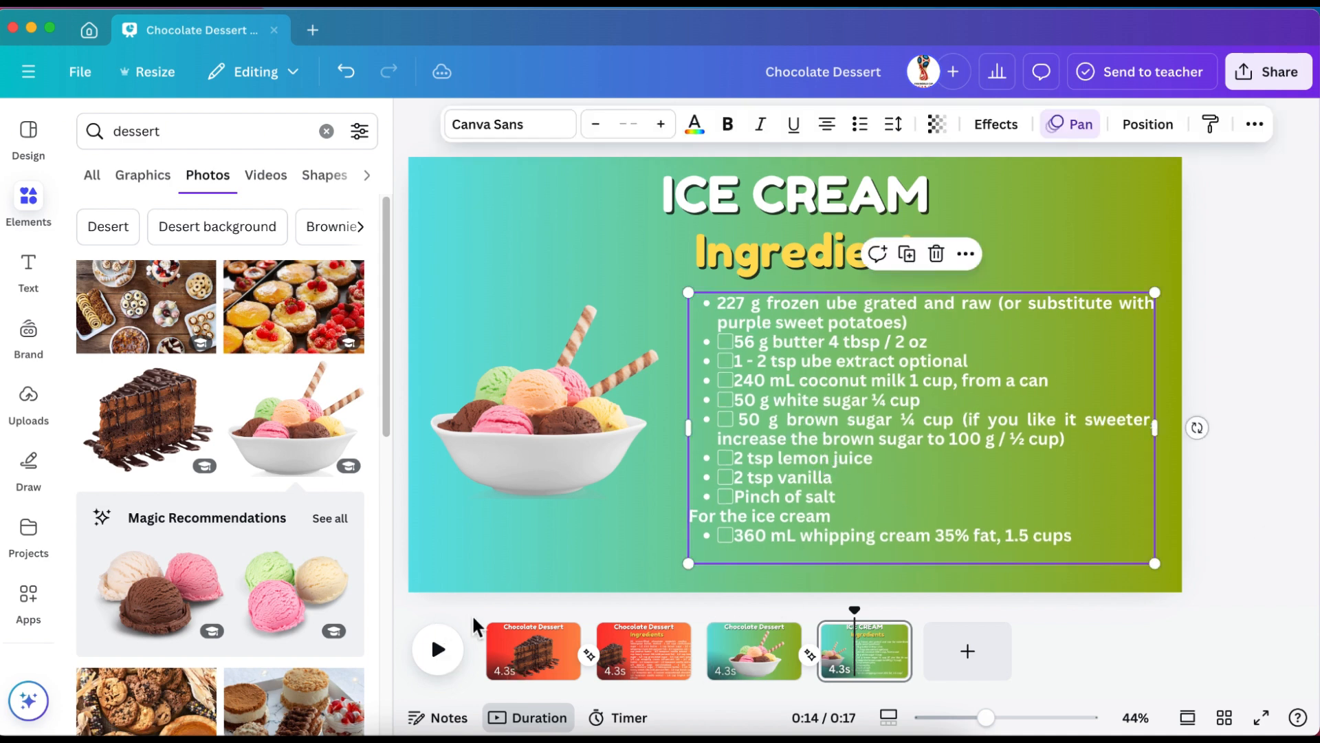
Add a Color Wipe transition between pages 2 and 3.
click(707, 668)
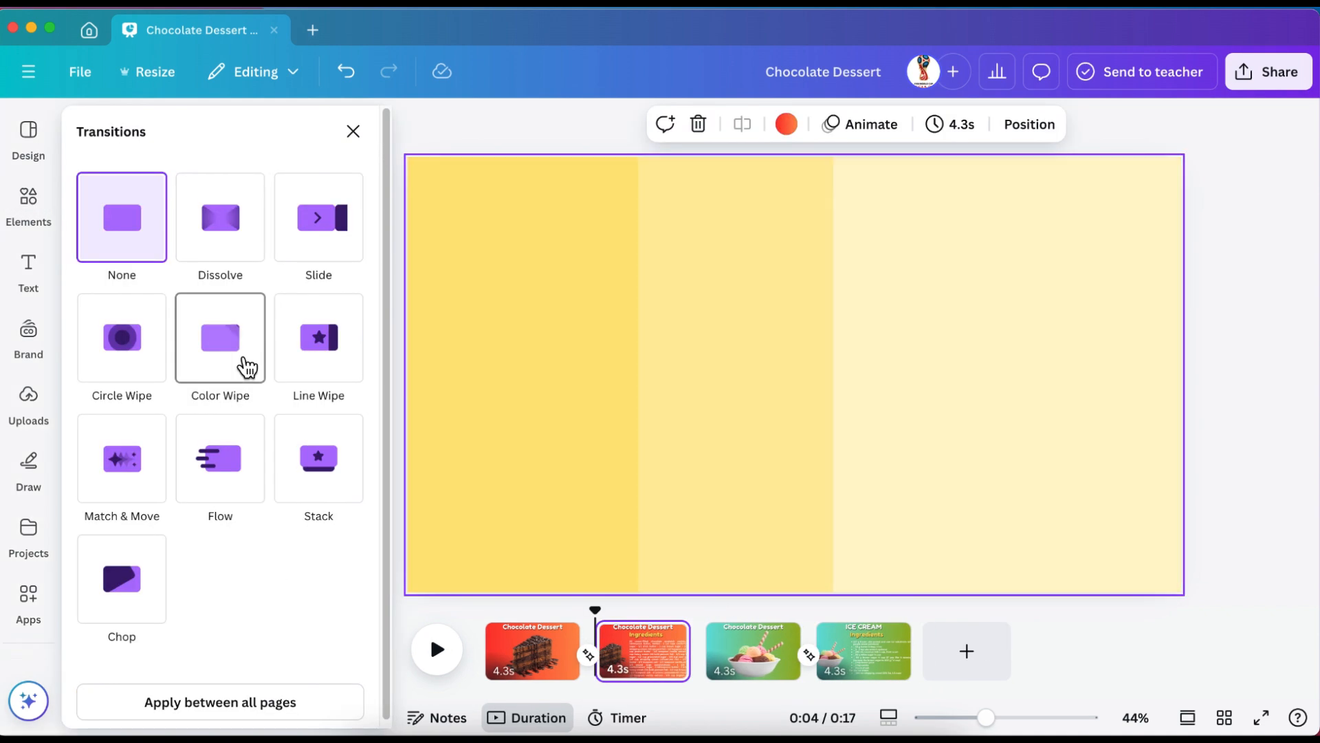
click(245, 366)
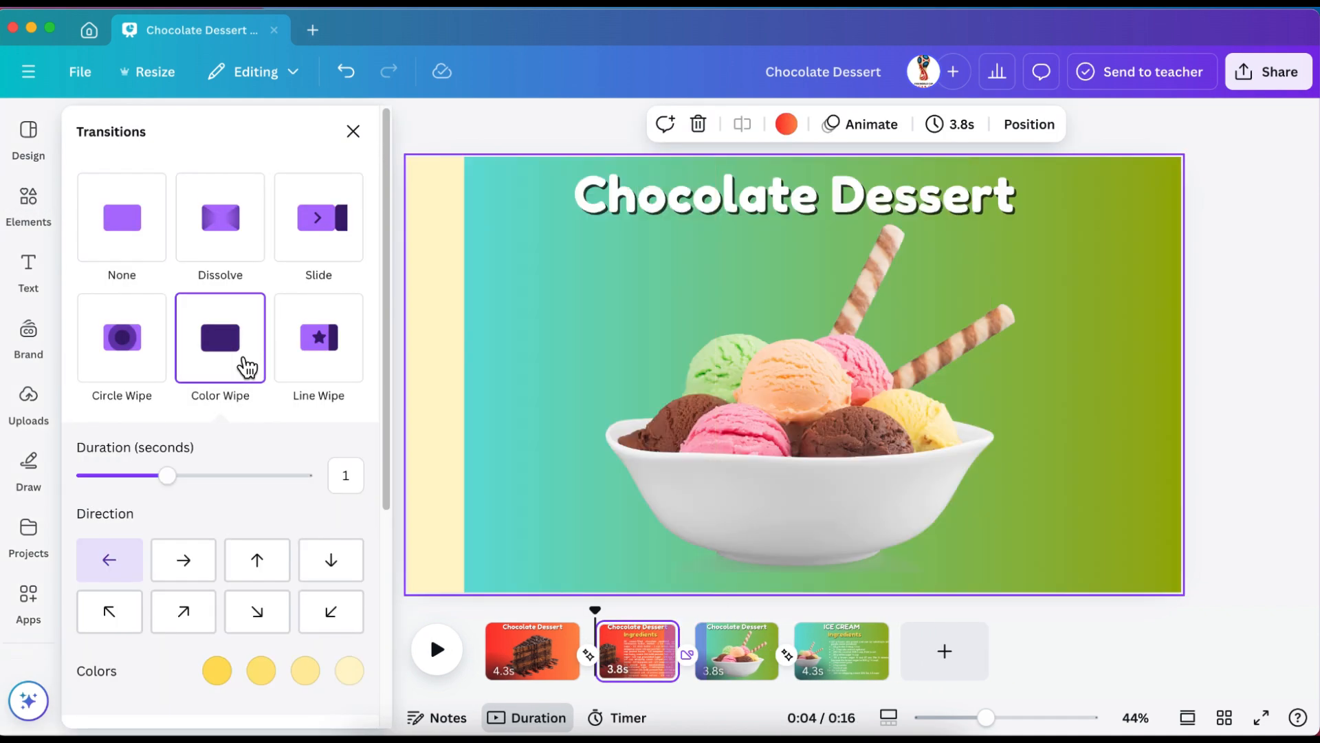